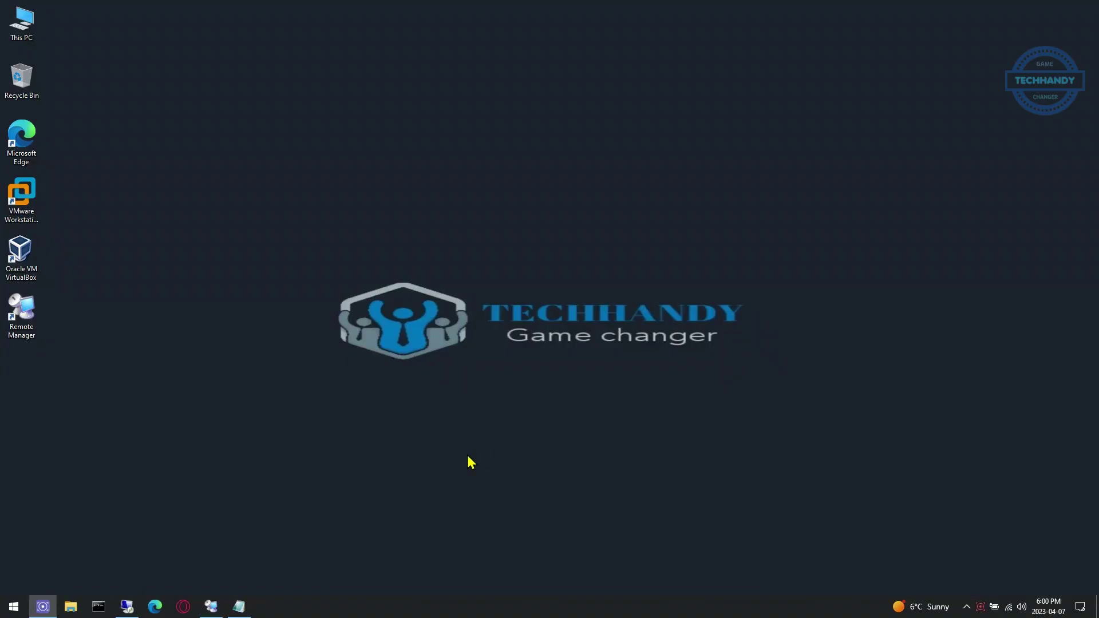
Look over the DC02 and RODC01 sessions, then return to the DC01 session
{"action": "left_click", "coordinate": [210, 607]}
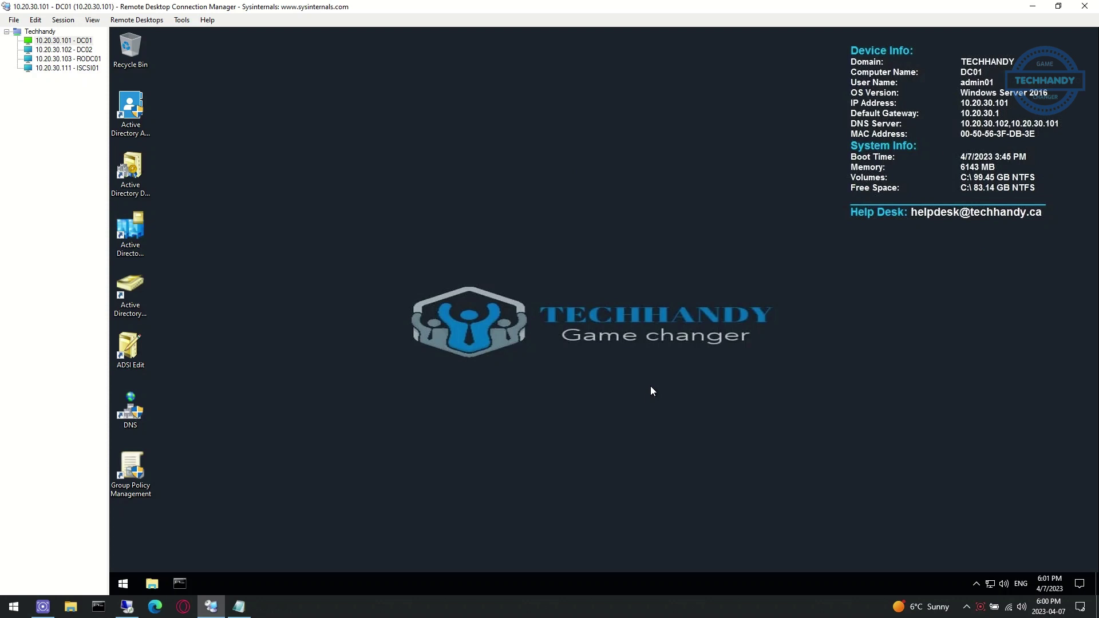
{"action": "left_click", "coordinate": [58, 50]}
{"action": "left_click", "coordinate": [75, 59]}
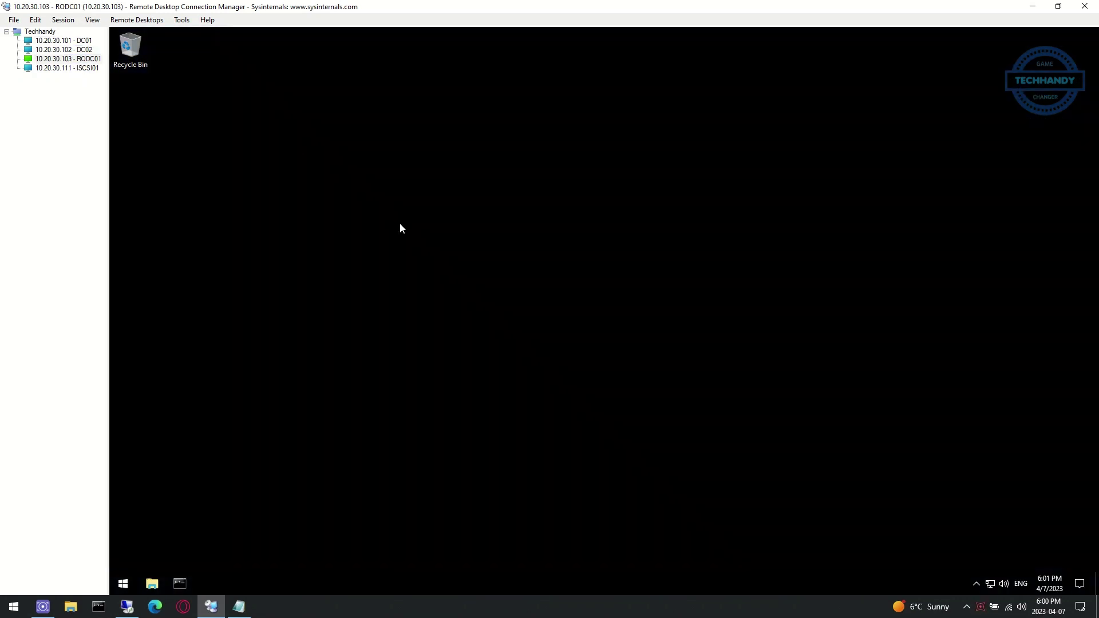
{"action": "left_click", "coordinate": [63, 40]}
Open \\dc01\SYSVOL\techhandy.ca\Policies in File Explorer
{"action": "key", "text": "super+e"}
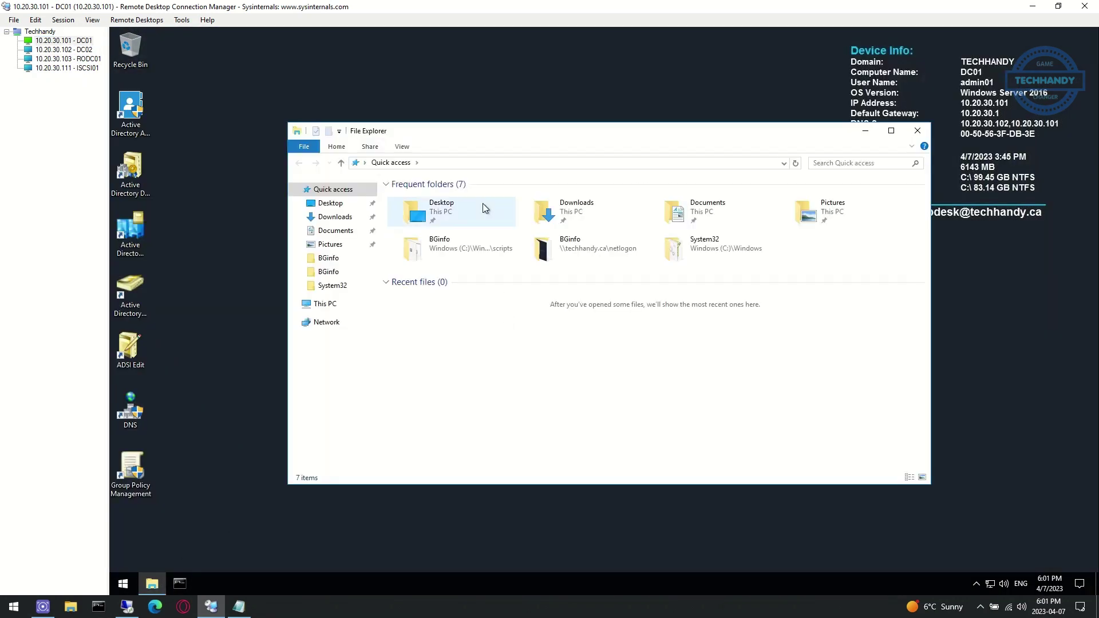
{"action": "left_click", "coordinate": [466, 163]}
{"action": "type", "text": "\\dc01"}
{"action": "key", "text": "Return"}
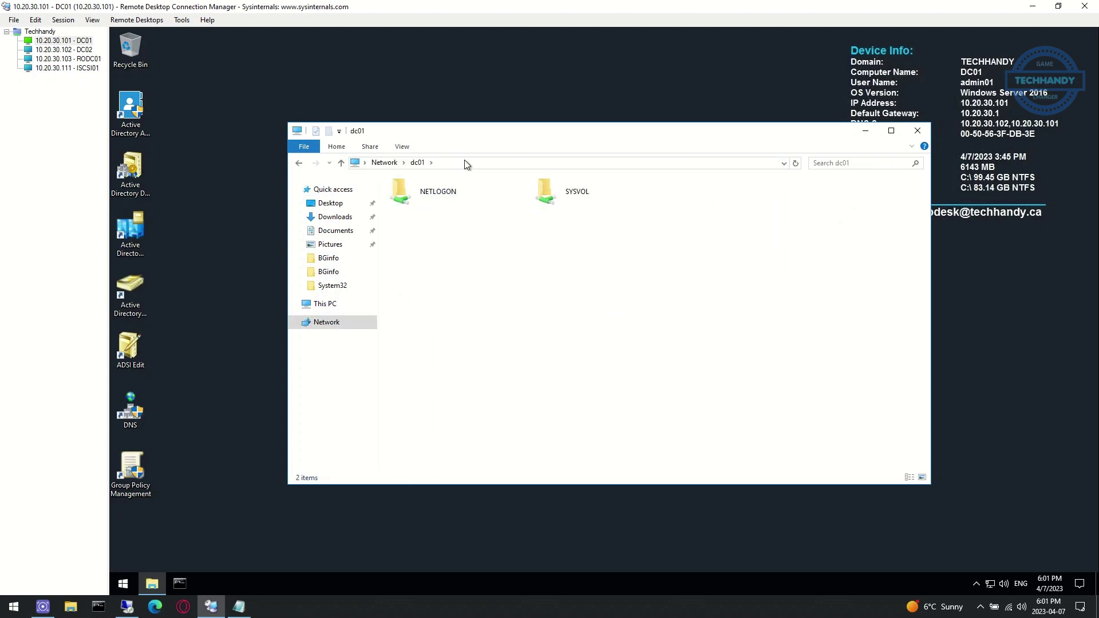
{"action": "double_click", "coordinate": [550, 191]}
{"action": "double_click", "coordinate": [450, 200]}
{"action": "double_click", "coordinate": [439, 198]}
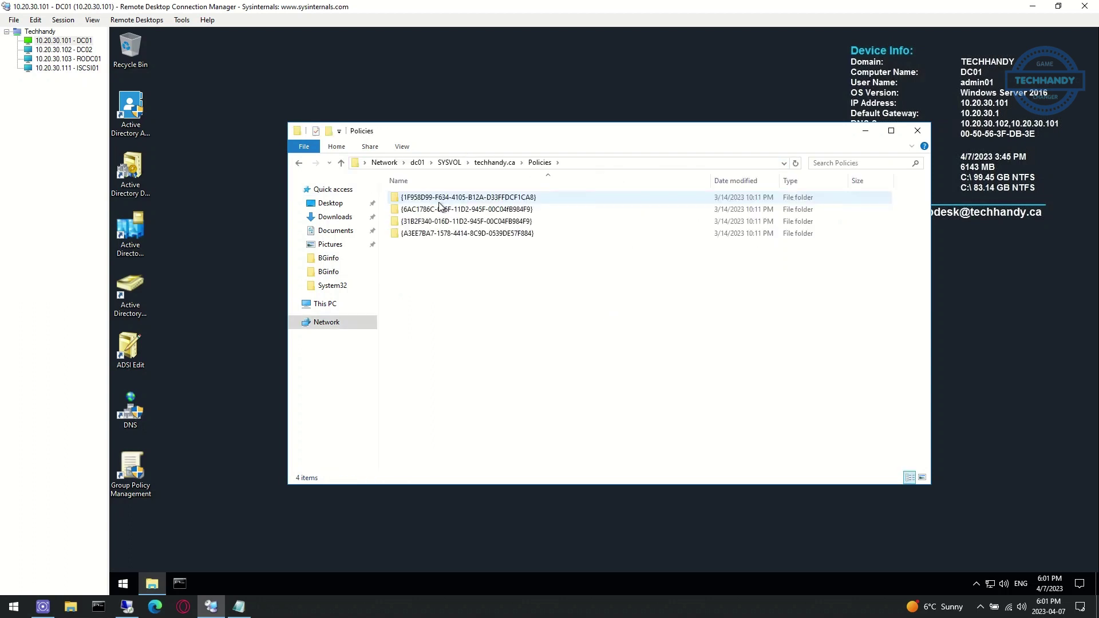
Open \\dc02\SYSVOL\techhandy.ca\Policies in a second window and move it down
{"action": "right_click", "coordinate": [152, 583]}
{"action": "left_click", "coordinate": [209, 516]}
{"action": "left_click", "coordinate": [545, 178]}
{"action": "type", "text": "\\dc02\\SYSVOL\\techhandy.ca"}
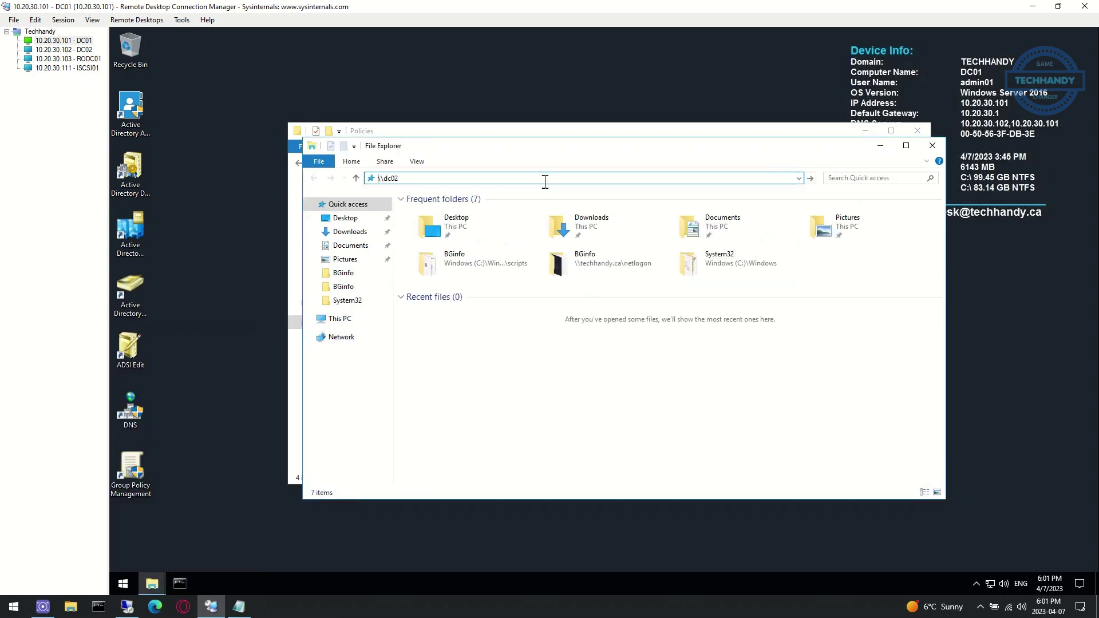
{"action": "key", "text": "Return"}
{"action": "double_click", "coordinate": [527, 213]}
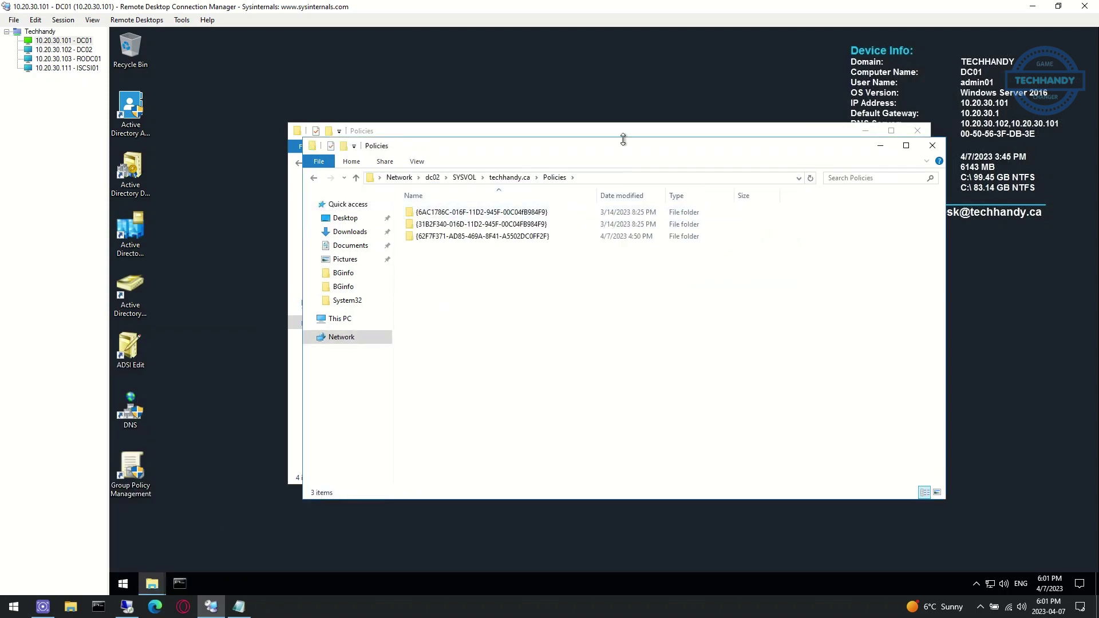
{"action": "left_click_drag", "start_coordinate": [622, 145], "coordinate": [606, 252]}
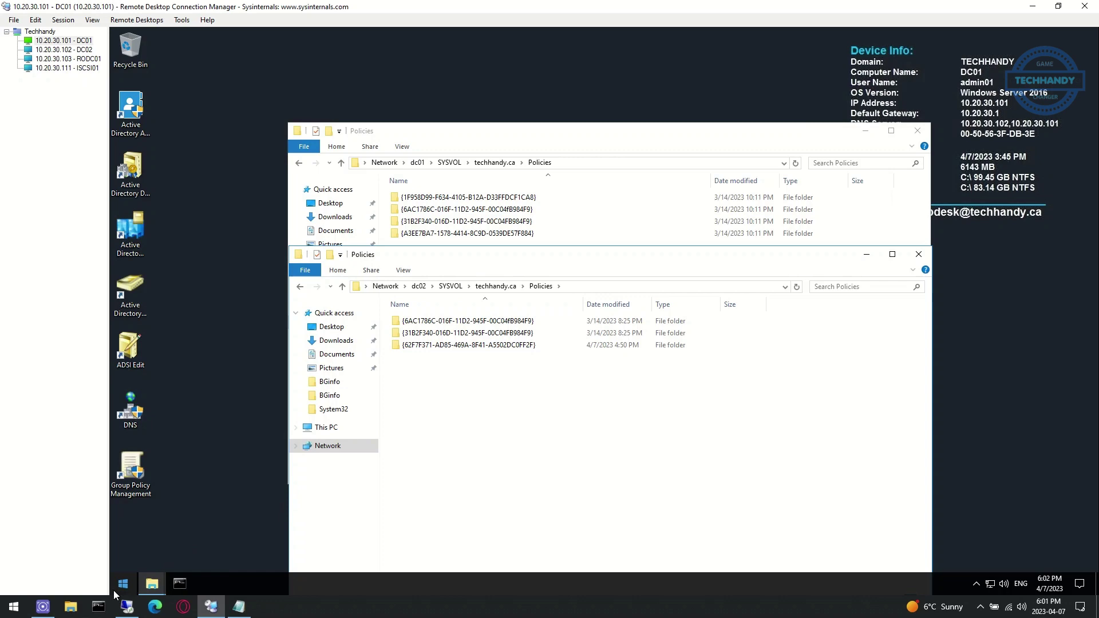
Open \\rodc01\SYSVOL\techhandy.ca\Policies in a third window placed below the others
{"action": "right_click", "coordinate": [151, 584]}
{"action": "left_click", "coordinate": [208, 519]}
{"action": "left_click", "coordinate": [656, 68]}
{"action": "type", "text": "\\rodc01"}
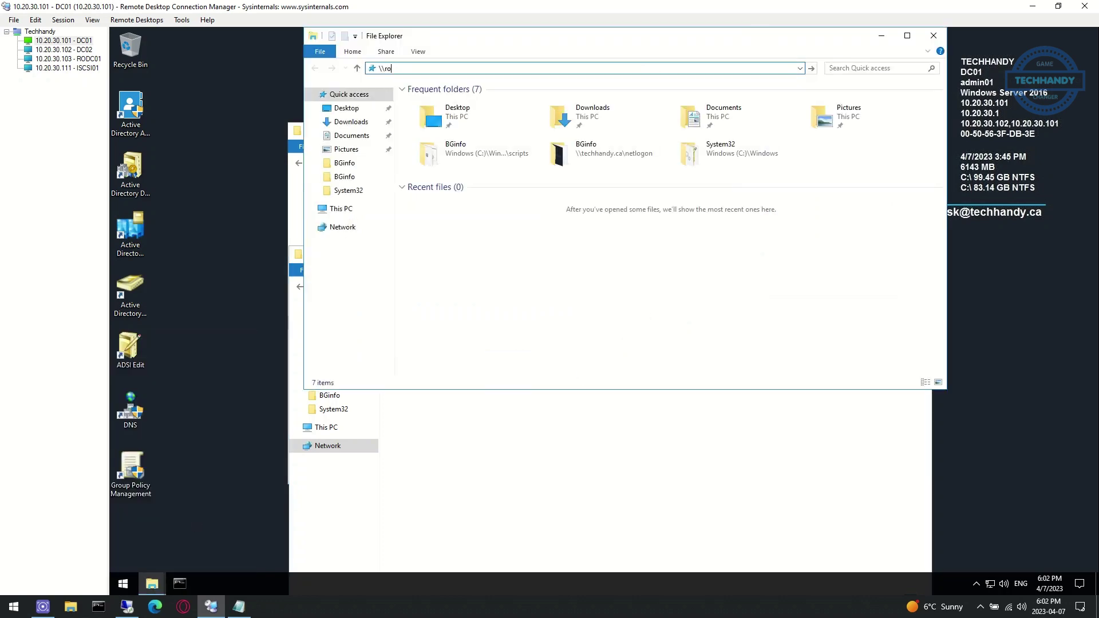
{"action": "key", "text": "Return"}
{"action": "double_click", "coordinate": [564, 97]}
{"action": "double_click", "coordinate": [614, 102]}
{"action": "left_click", "coordinate": [558, 102]}
{"action": "double_click", "coordinate": [558, 102]}
{"action": "left_click_drag", "start_coordinate": [597, 41], "coordinate": [582, 369]}
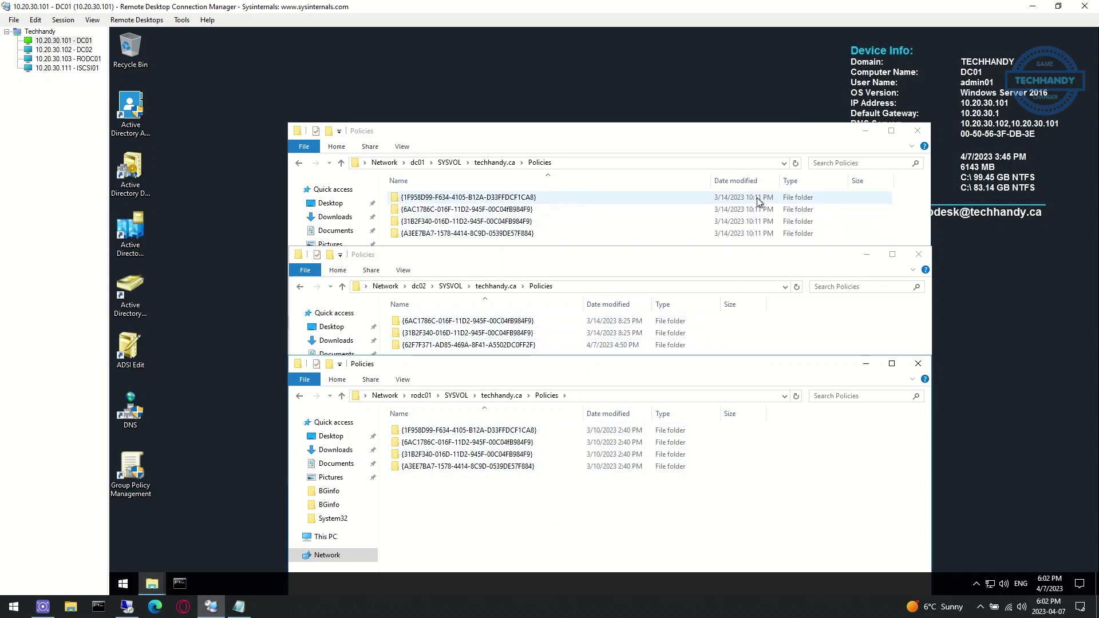
Close the stray command prompt and stack the dc01, dc02 and rodc01 Policies windows top to bottom
{"action": "left_click", "coordinate": [179, 593]}
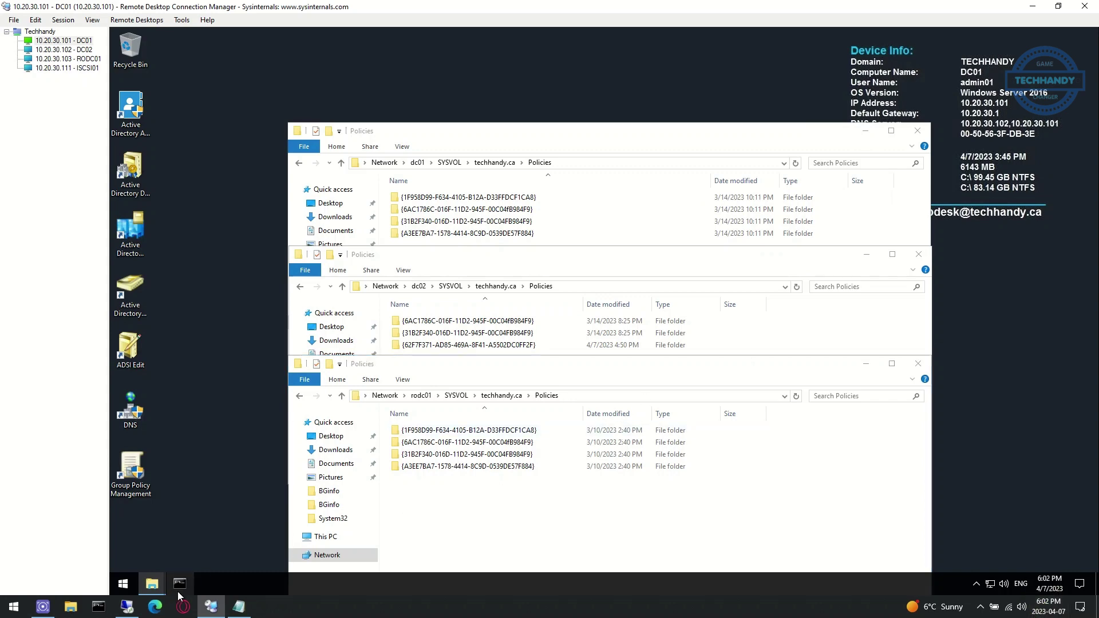
{"action": "left_click", "coordinate": [773, 139]}
{"action": "left_click", "coordinate": [554, 503]}
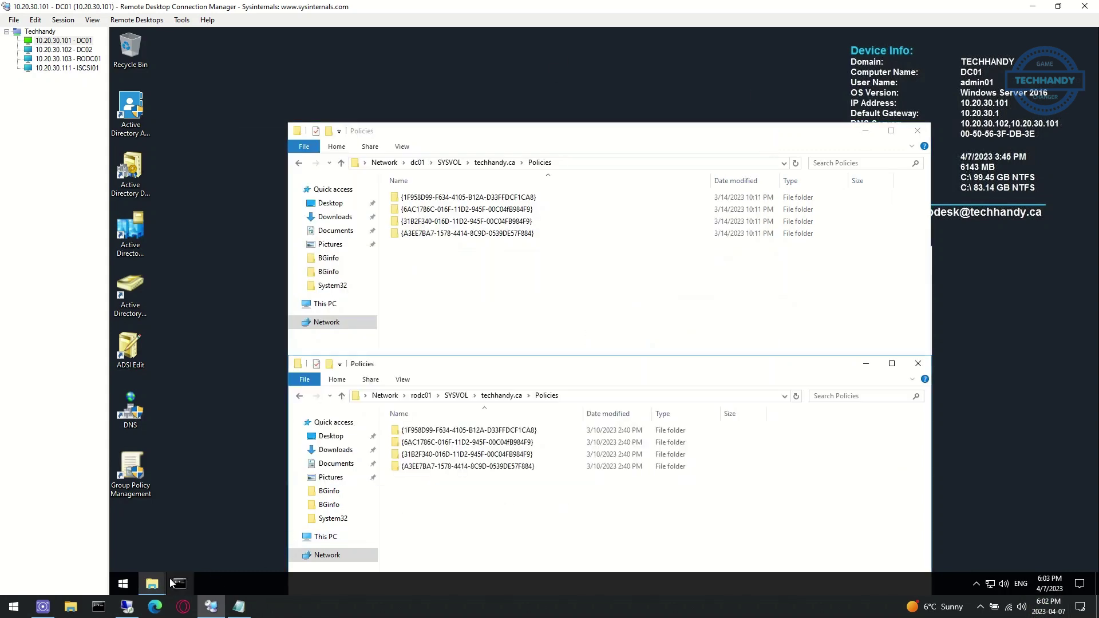
{"action": "left_click_drag", "start_coordinate": [682, 133], "coordinate": [489, 42]}
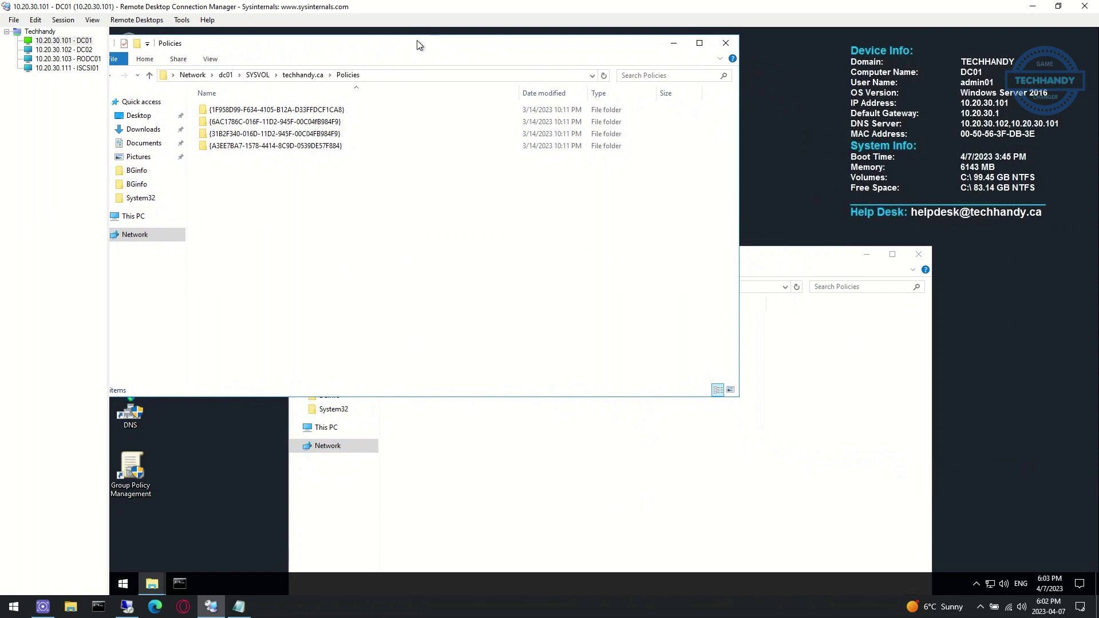
{"action": "left_click_drag", "start_coordinate": [757, 259], "coordinate": [554, 185]}
{"action": "left_click_drag", "start_coordinate": [744, 364], "coordinate": [567, 318]}
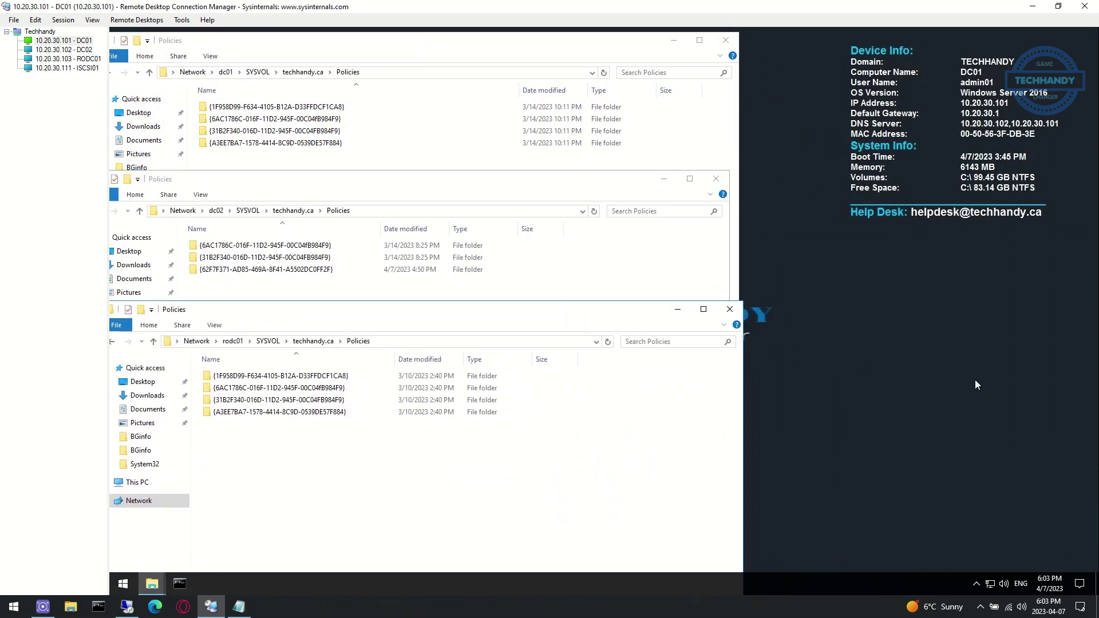
Open an elevated Command Prompt and run repadmin /syncall /ADepq
{"action": "right_click", "coordinate": [179, 584]}
{"action": "right_click", "coordinate": [212, 541]}
{"action": "left_click", "coordinate": [255, 493]}
{"action": "left_click", "coordinate": [534, 381]}
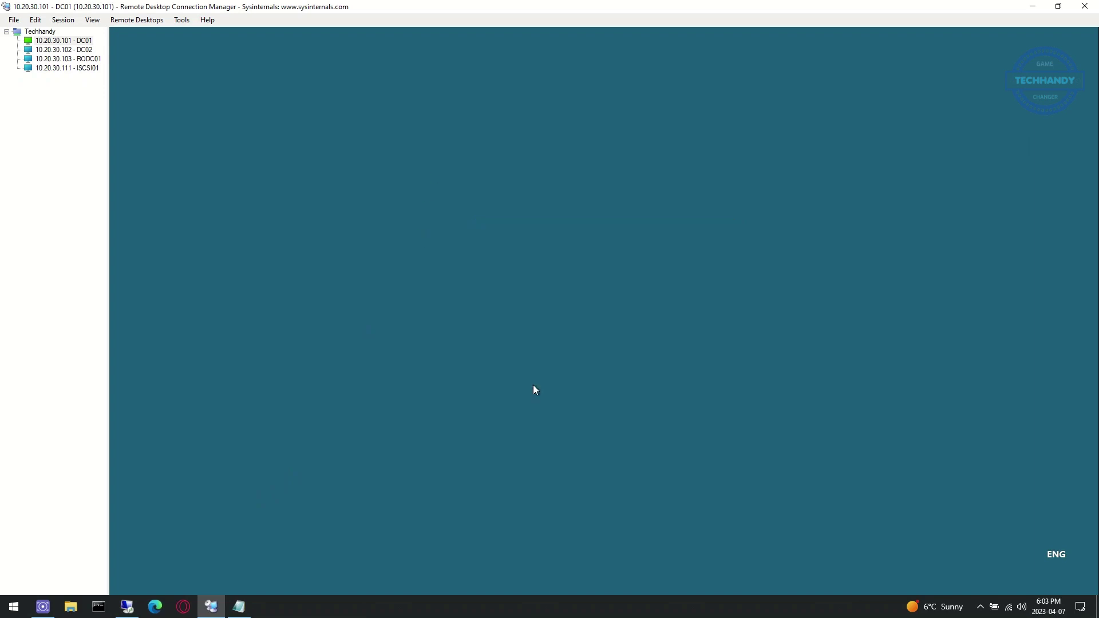
{"action": "left_click_drag", "start_coordinate": [453, 60], "coordinate": [839, 267]}
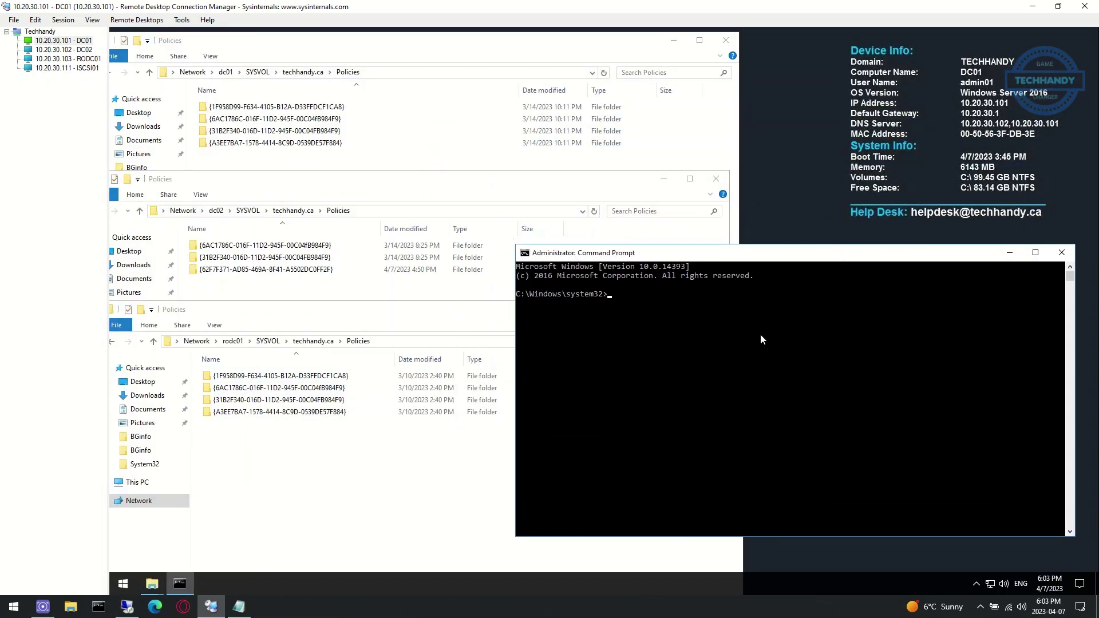
{"action": "type", "text": "repadmin /syncall /ADepq"}
{"action": "key", "text": "Return"}
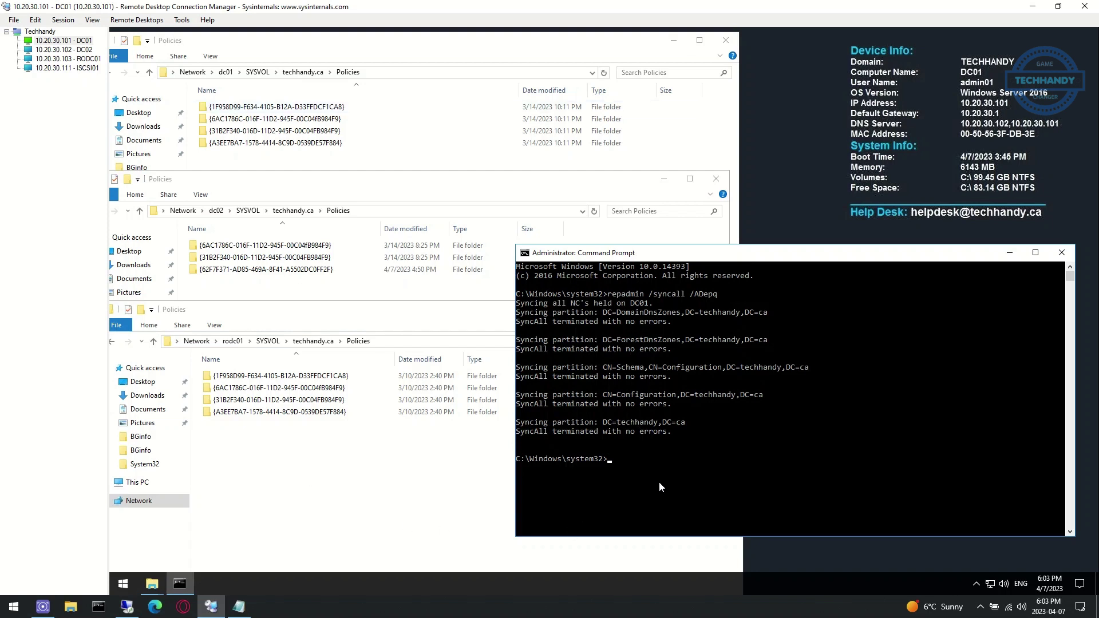
Run repadmin /replsummary and repadmin /showrepl to check replication status
{"action": "type", "text": "repadmin /replsummary"}
{"action": "key", "text": "Return"}
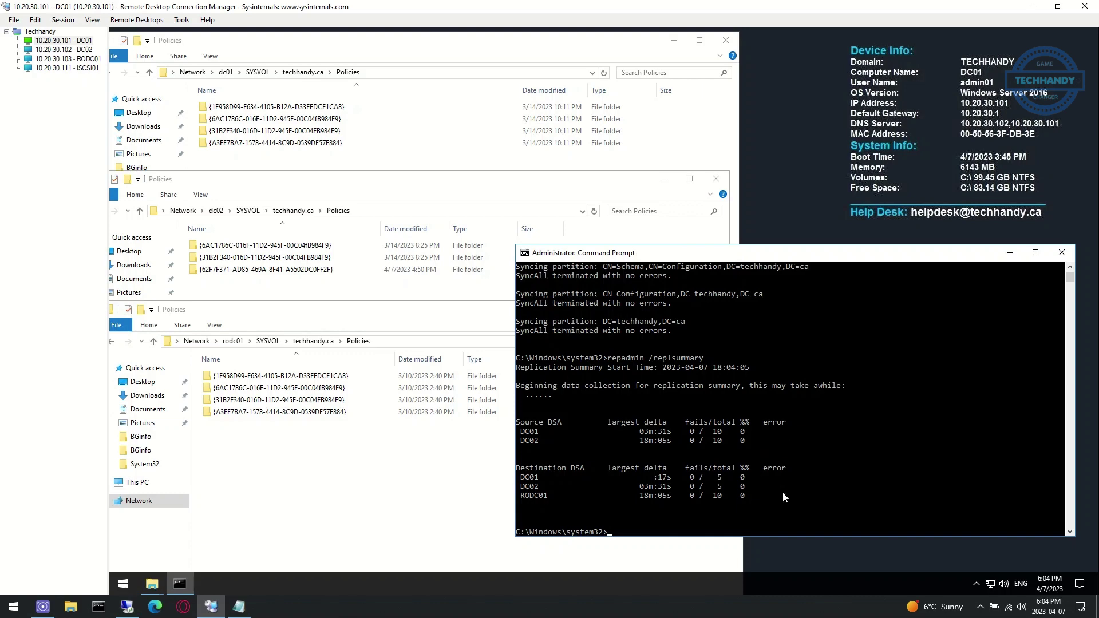
{"action": "type", "text": "repadmin /showrepl"}
{"action": "key", "text": "Return"}
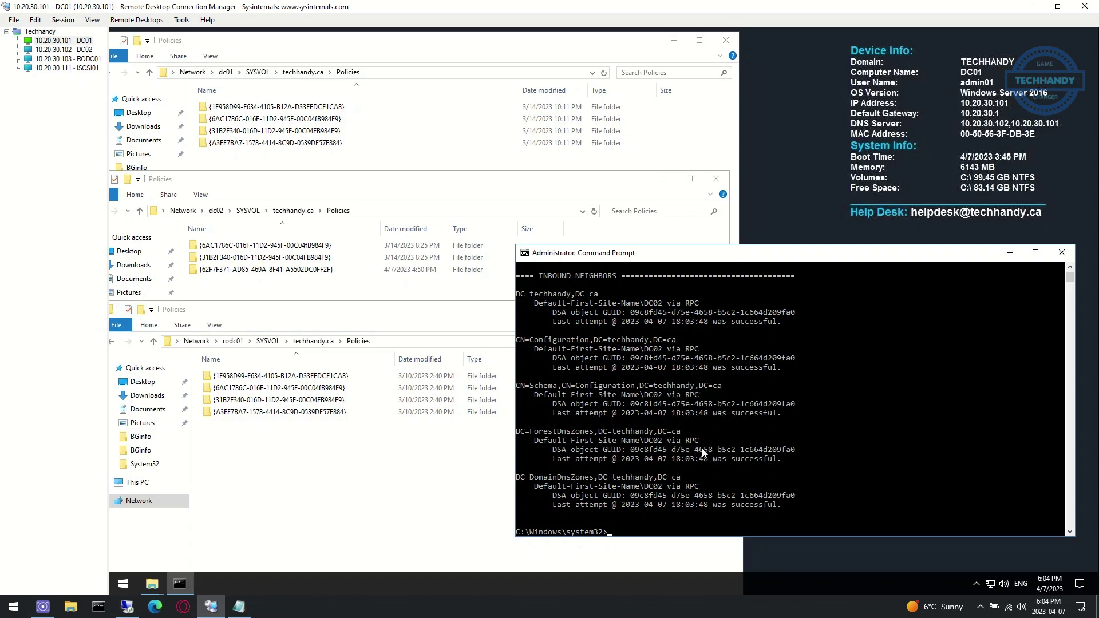
Launch Active Directory Sites and Services from Start search 'si' and move it right
{"action": "left_click", "coordinate": [128, 593]}
{"action": "type", "text": "si"}
{"action": "left_click", "coordinate": [128, 593]}
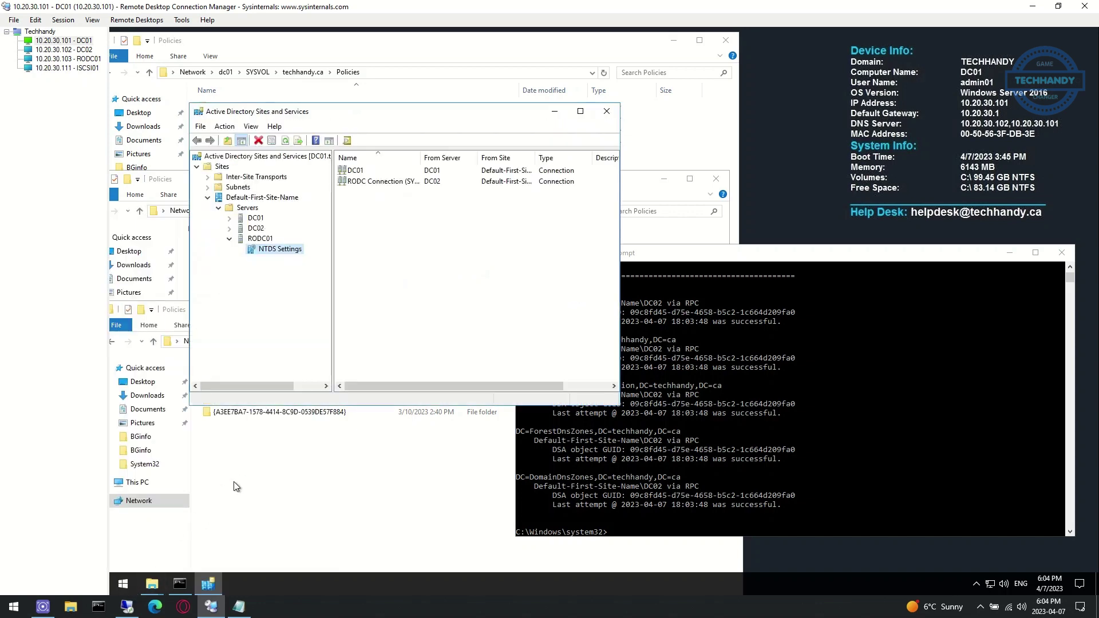
{"action": "left_click_drag", "start_coordinate": [434, 119], "coordinate": [874, 203]}
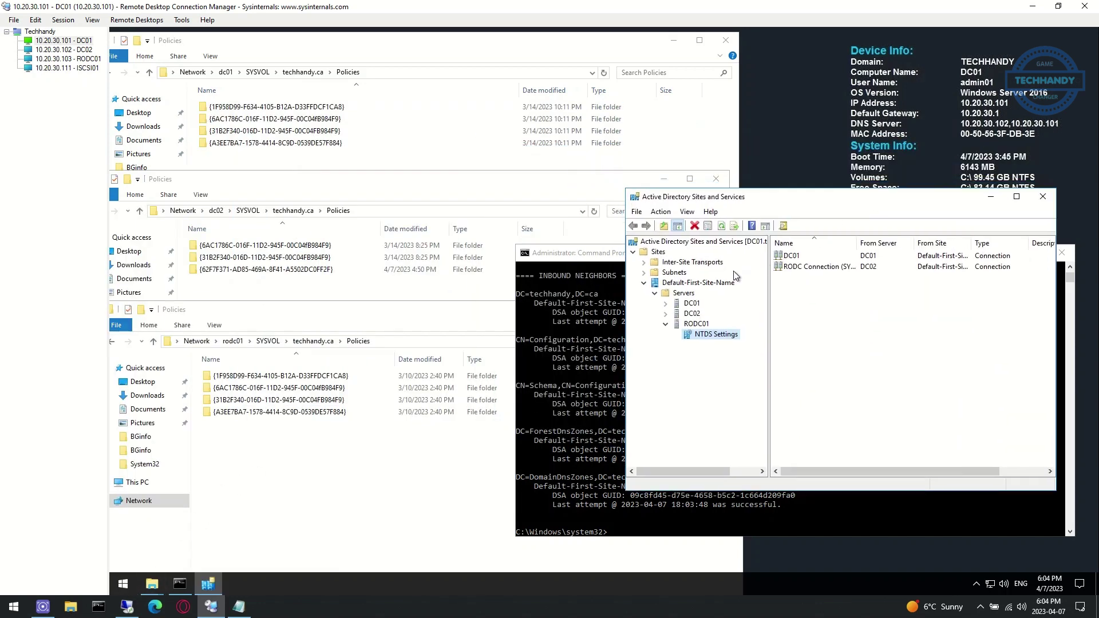
Replicate Now DC01's connection from DC02 and DC02's connection from DC01
{"action": "left_click", "coordinate": [665, 304]}
{"action": "left_click", "coordinate": [716, 314]}
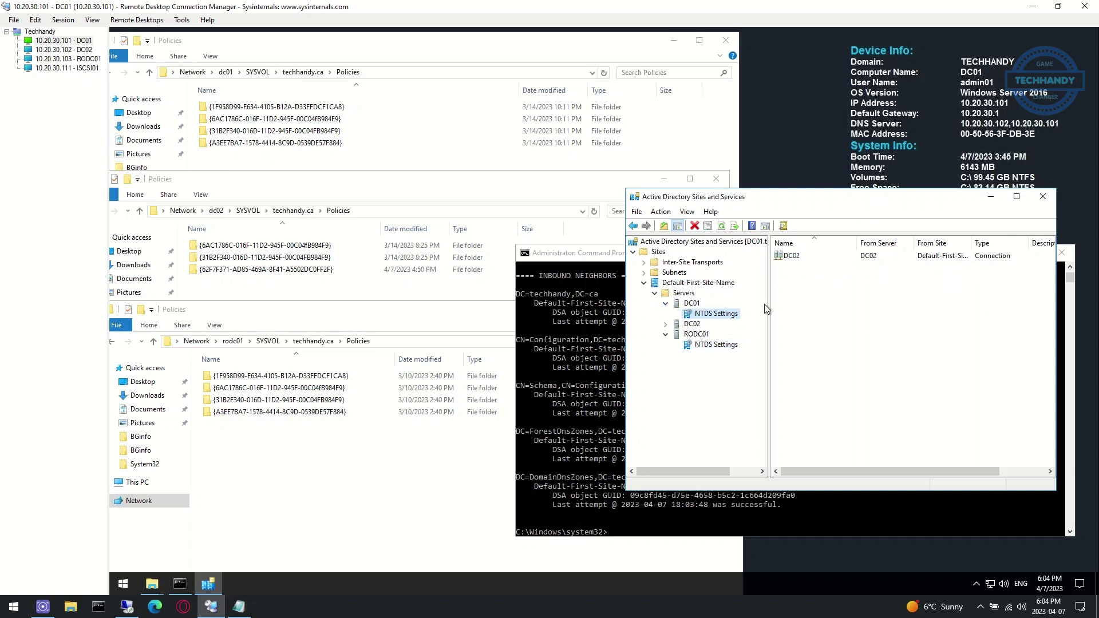
{"action": "left_click", "coordinate": [825, 258]}
{"action": "right_click", "coordinate": [833, 261]}
{"action": "left_click", "coordinate": [851, 269]}
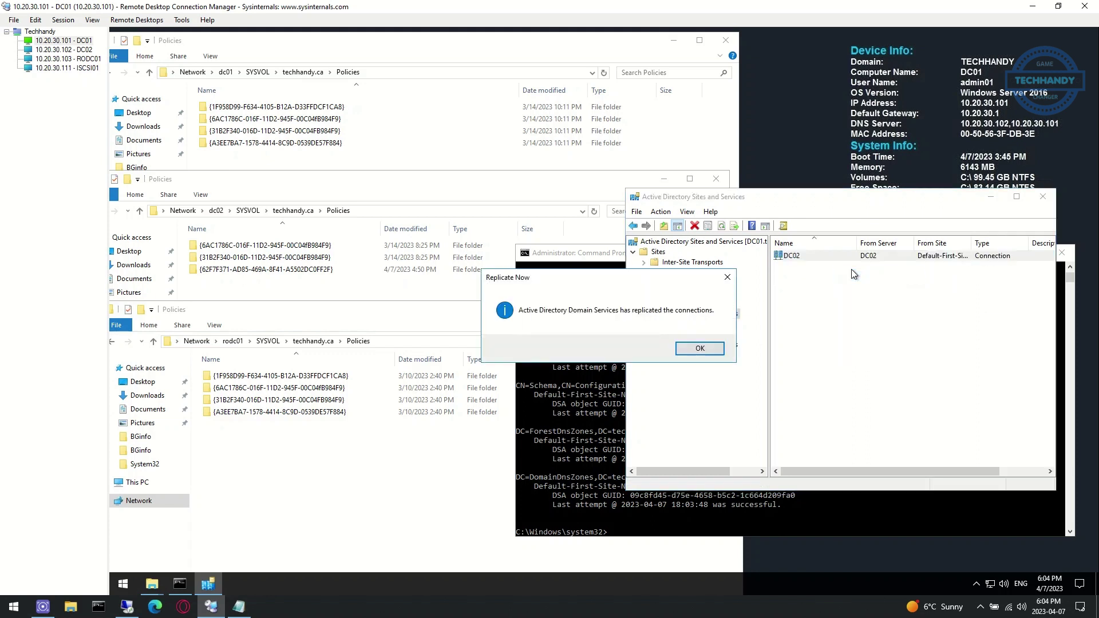
{"action": "left_click", "coordinate": [699, 348]}
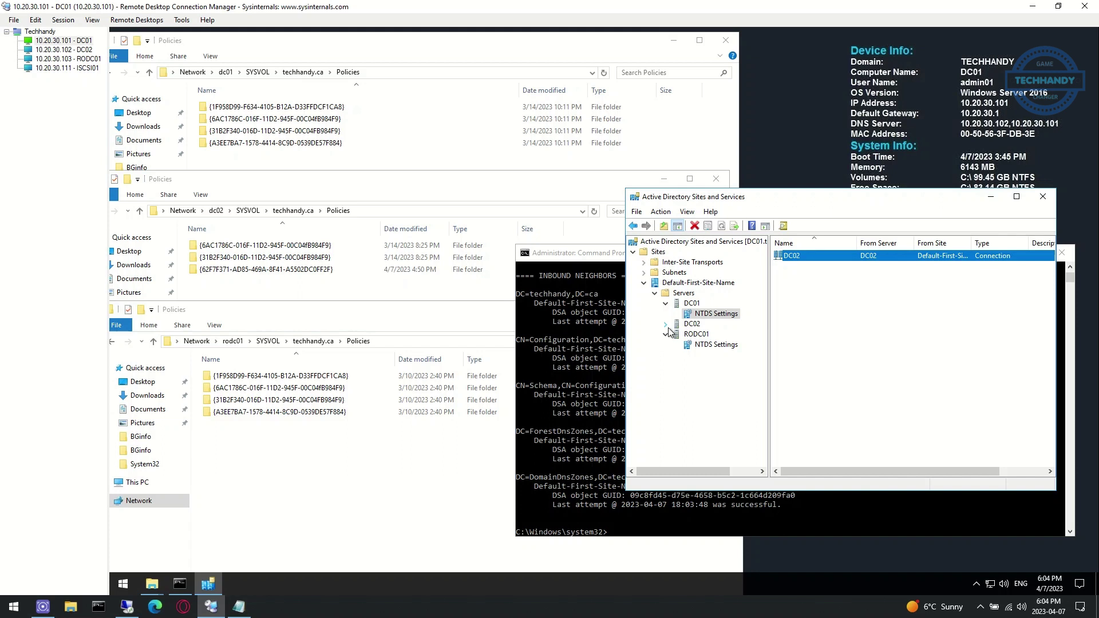
{"action": "left_click", "coordinate": [716, 335]}
{"action": "left_click", "coordinate": [862, 258]}
{"action": "right_click", "coordinate": [864, 258]}
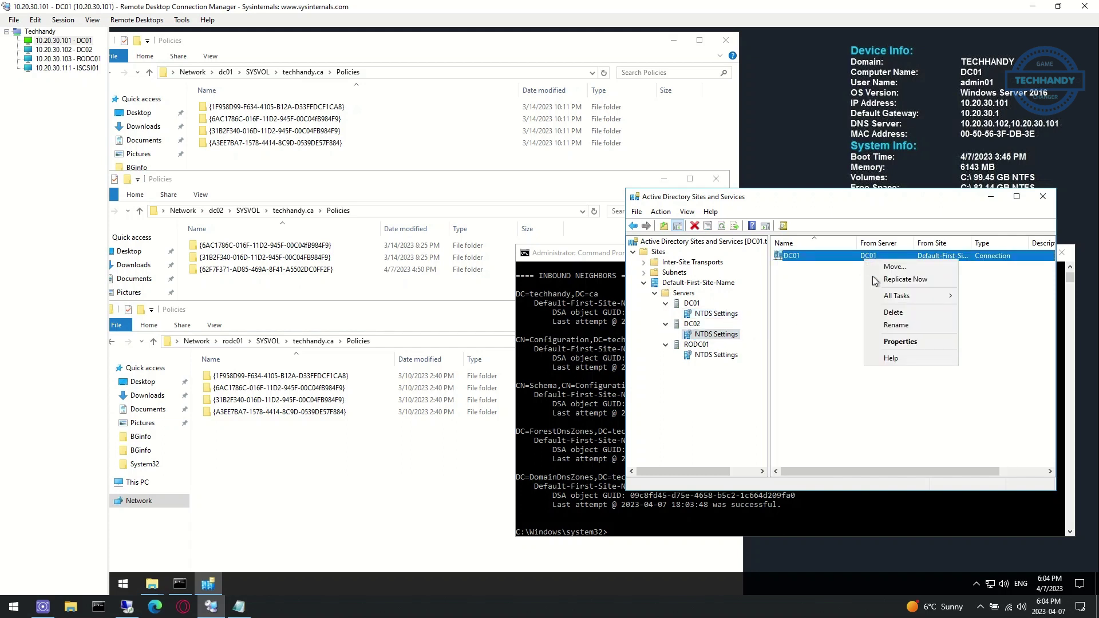
{"action": "left_click", "coordinate": [879, 277]}
{"action": "left_click", "coordinate": [699, 348]}
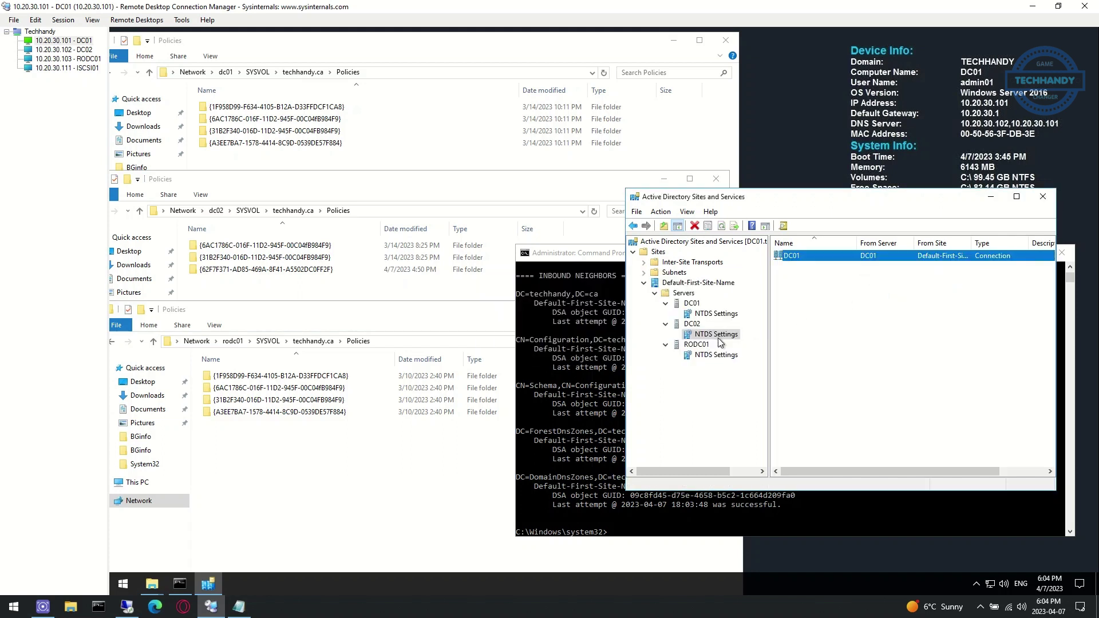
Replicate Now RODC01's connections from DC01 and DC02, then minimize the console
{"action": "left_click", "coordinate": [707, 355]}
{"action": "left_click", "coordinate": [831, 258]}
{"action": "right_click", "coordinate": [831, 258]}
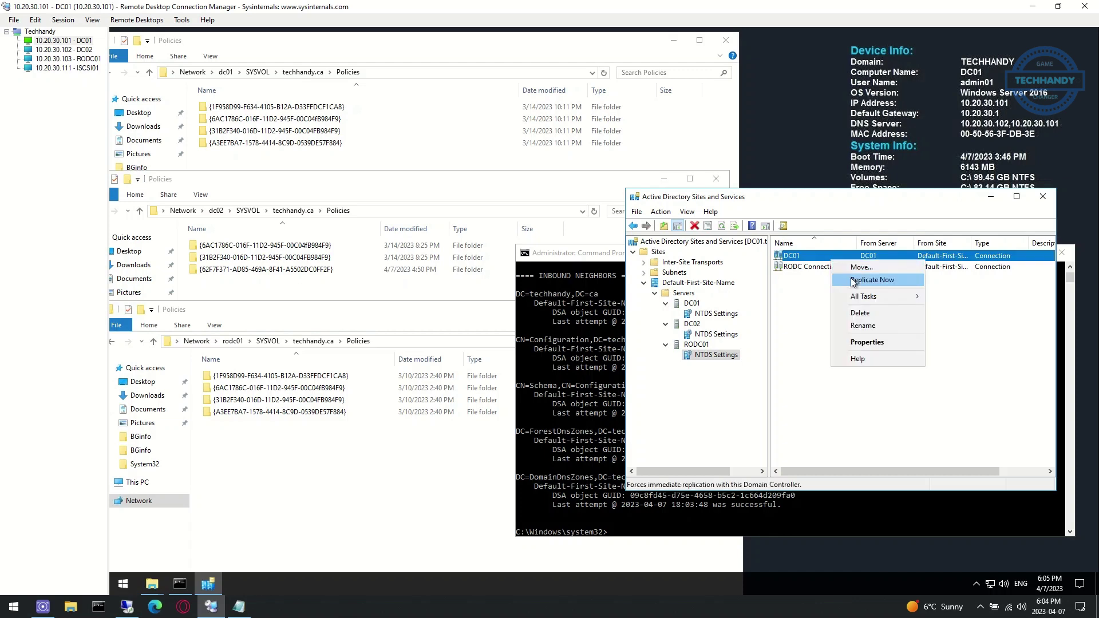
{"action": "left_click", "coordinate": [867, 281]}
{"action": "left_click", "coordinate": [700, 346]}
{"action": "left_click", "coordinate": [825, 266]}
{"action": "right_click", "coordinate": [825, 266]}
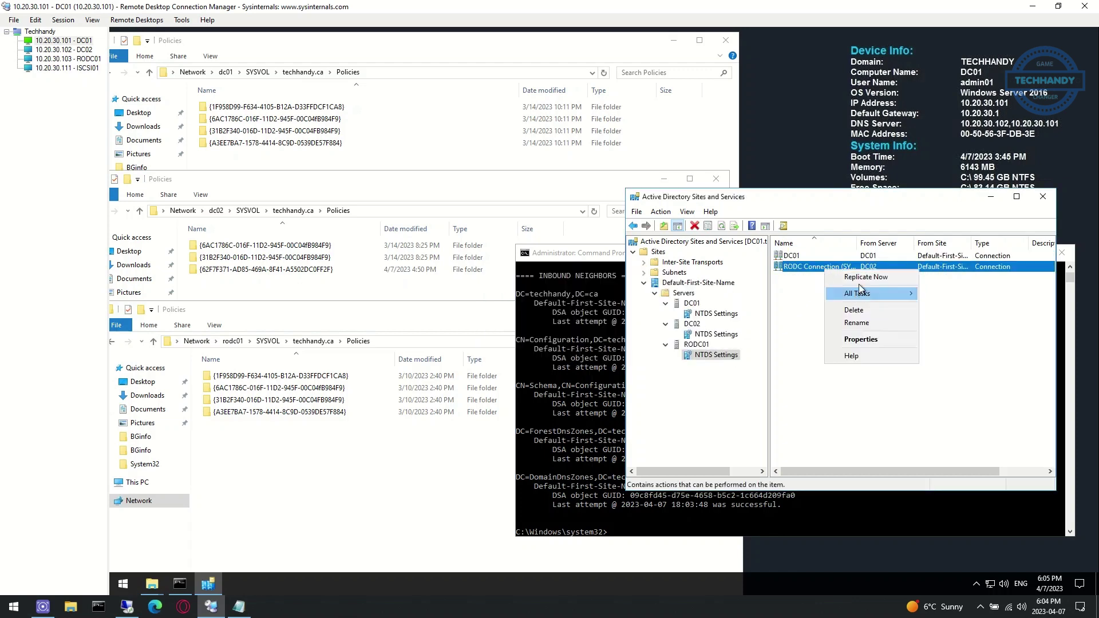
{"action": "left_click", "coordinate": [859, 279]}
{"action": "left_click", "coordinate": [700, 348]}
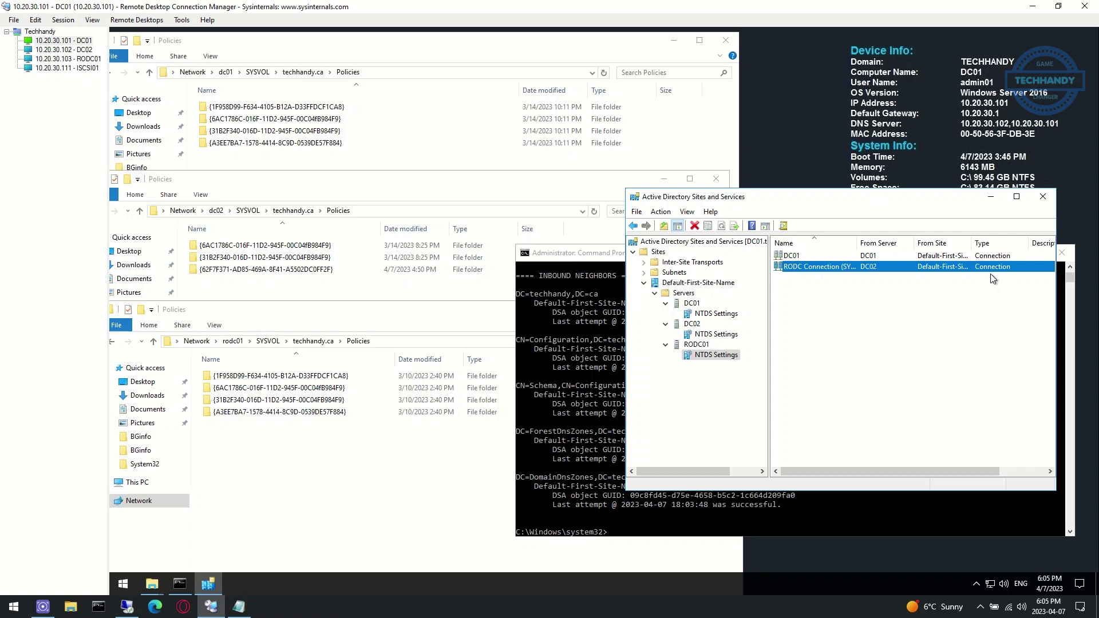
{"action": "left_click", "coordinate": [993, 196]}
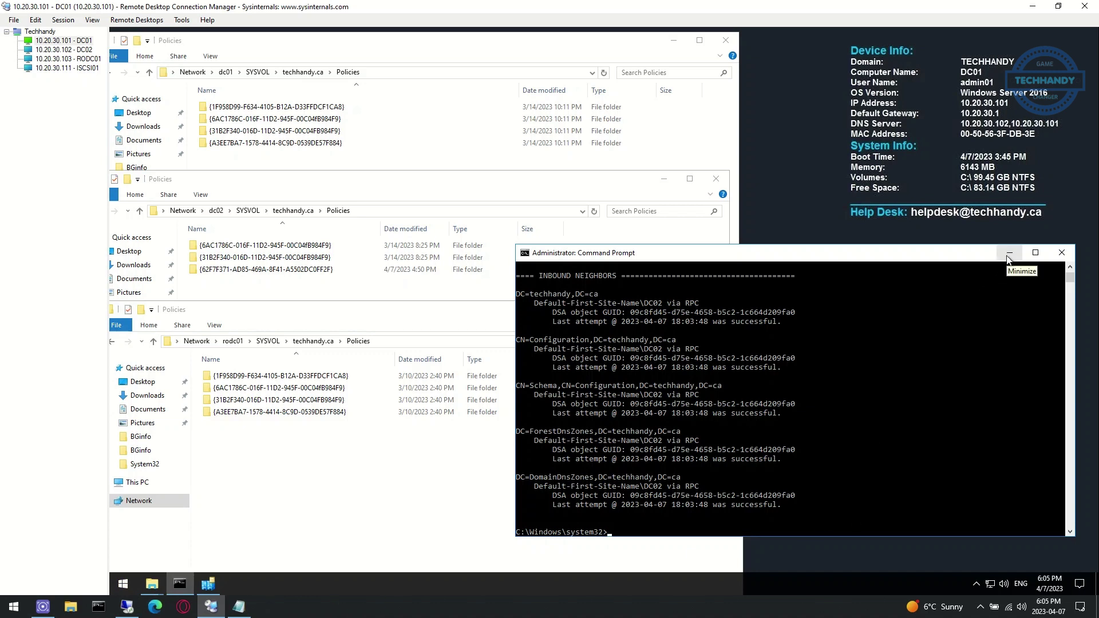
Show Authoritative DFS Replication.txt in an enlarged Notepad and highlight step 1, logging in to the PDC
{"action": "left_click", "coordinate": [1009, 255]}
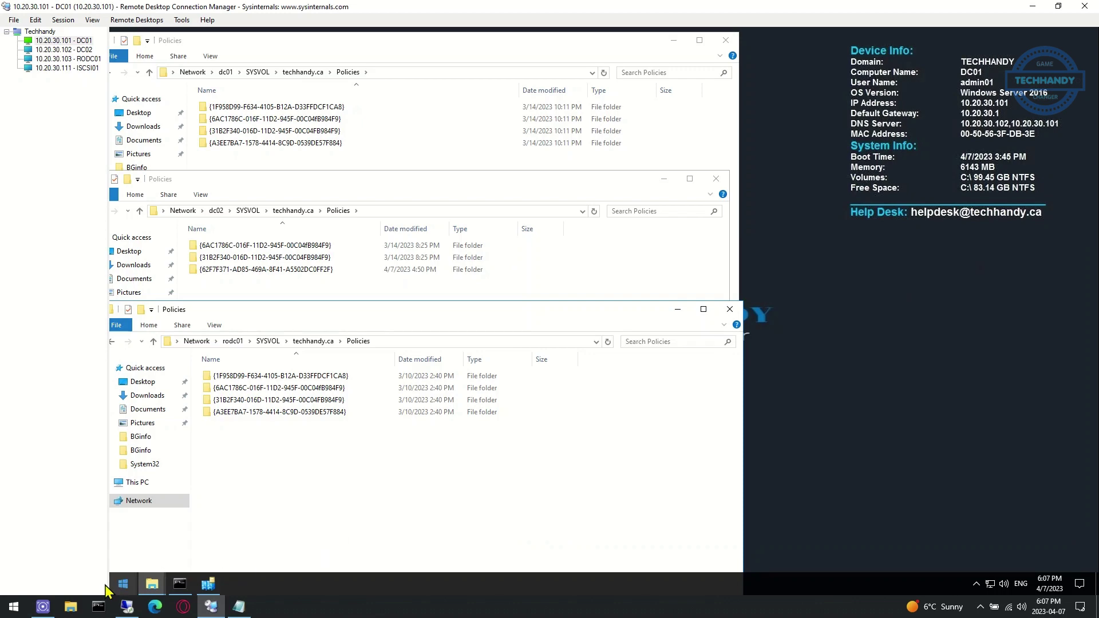
{"action": "left_click", "coordinate": [239, 606]}
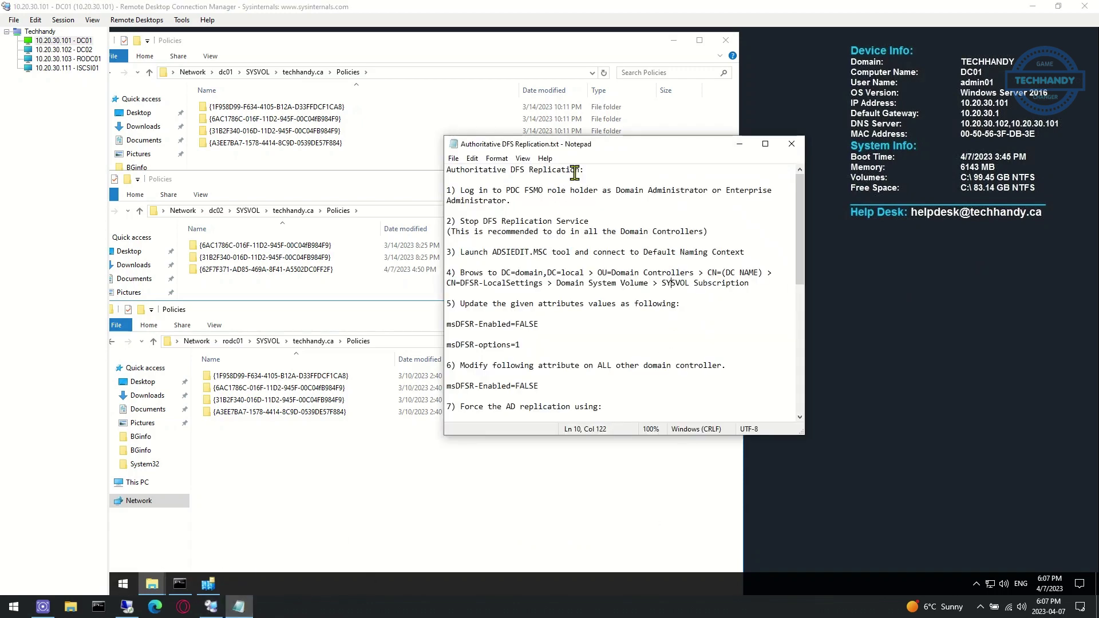
{"action": "left_click_drag", "start_coordinate": [584, 170], "coordinate": [441, 170]}
{"action": "left_click_drag", "start_coordinate": [810, 438], "coordinate": [1096, 551]}
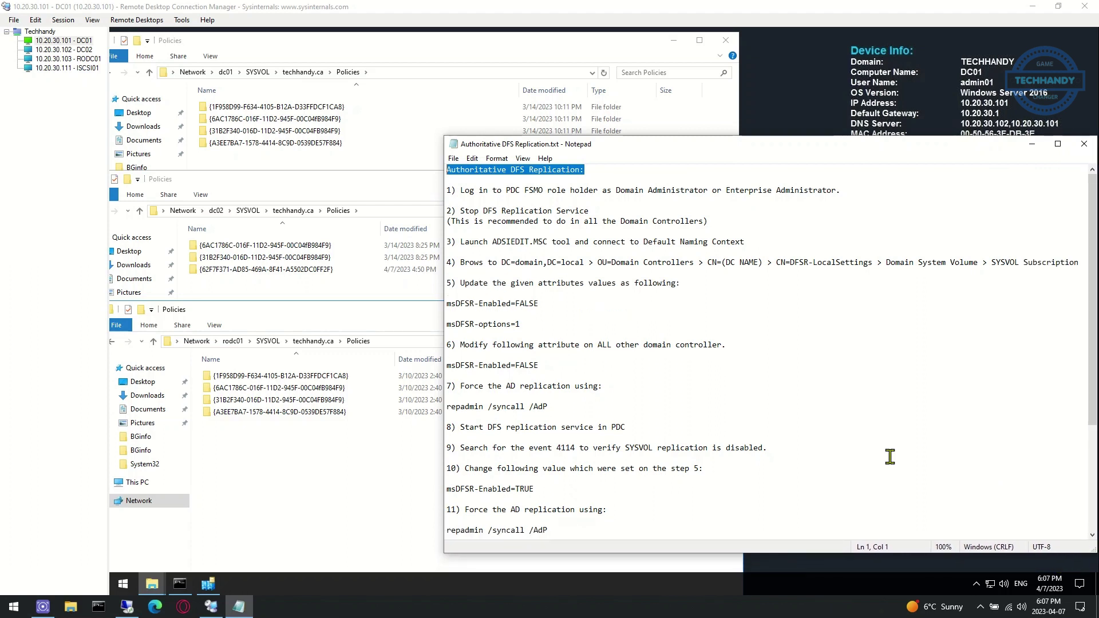
{"action": "left_click", "coordinate": [530, 169]}
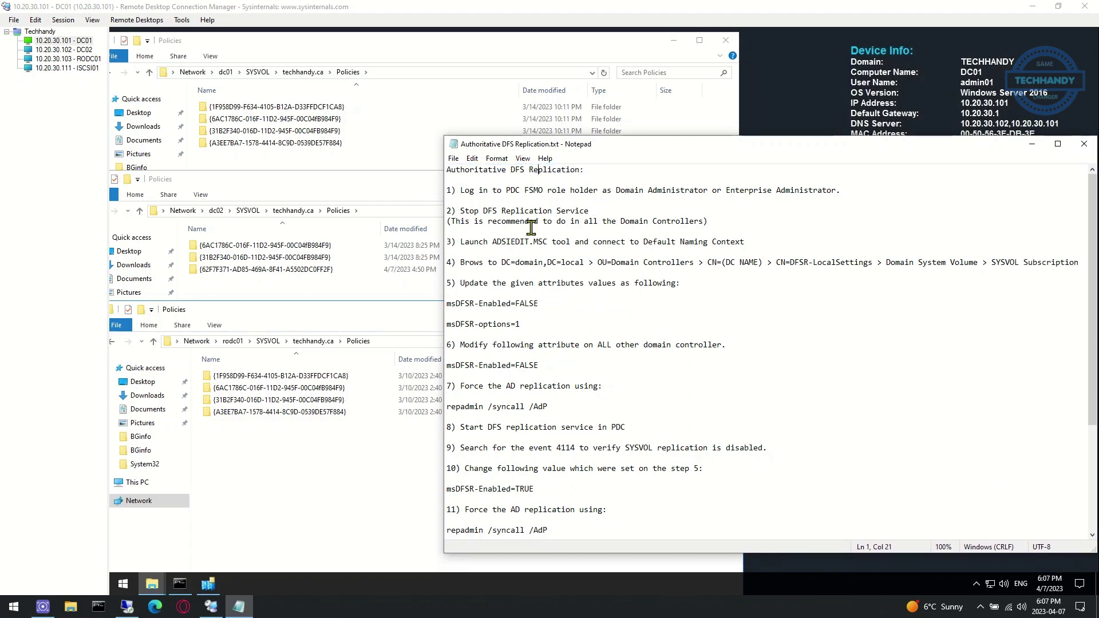
{"action": "left_click_drag", "start_coordinate": [461, 190], "coordinate": [854, 191]}
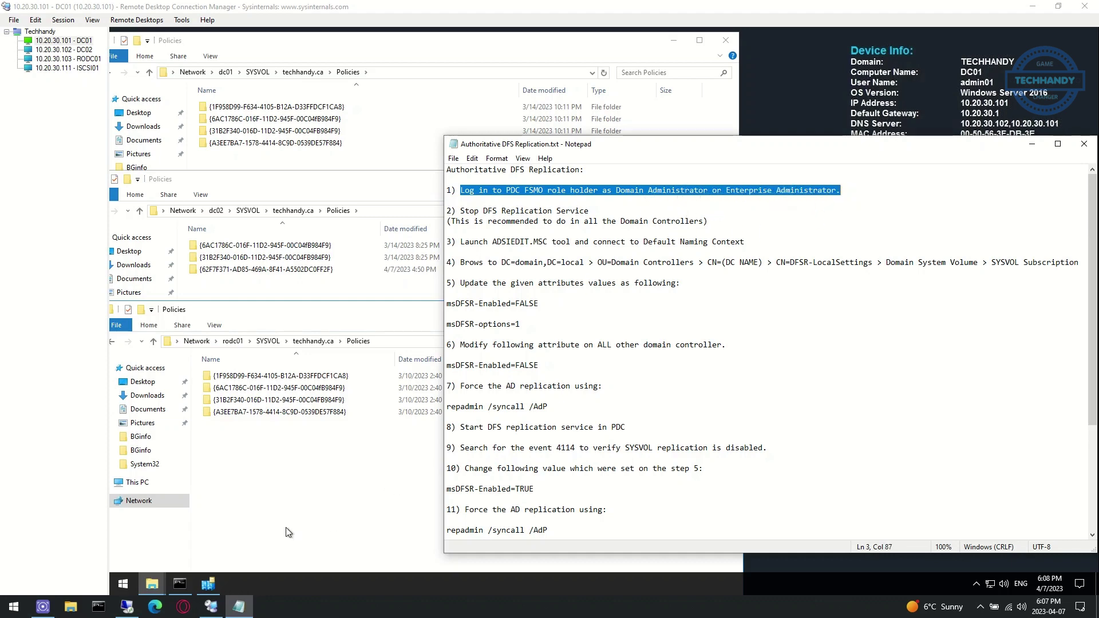
Run netdom query fsmo and highlight the PDC row showing DC01.techhandy.ca
{"action": "left_click", "coordinate": [181, 587]}
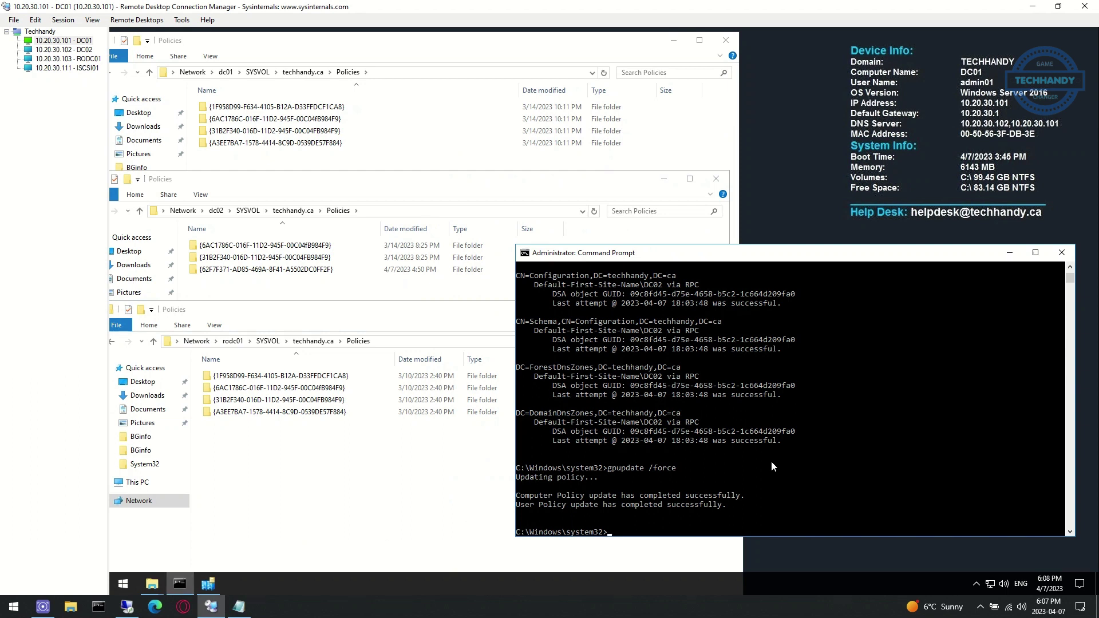
{"action": "left_click", "coordinate": [766, 488]}
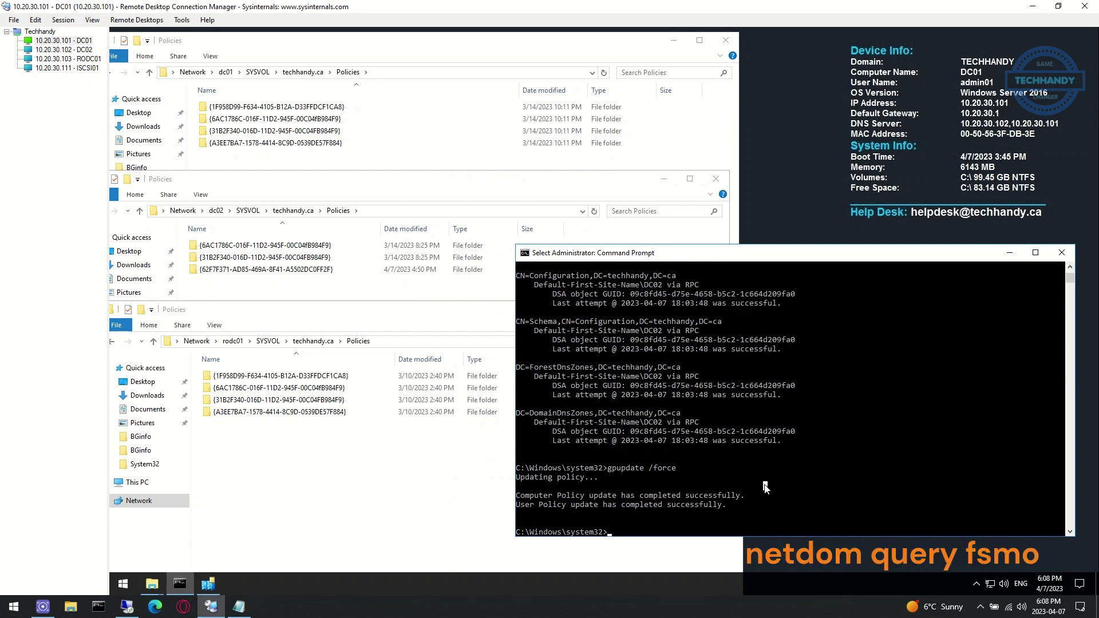
{"action": "type", "text": "netdom"}
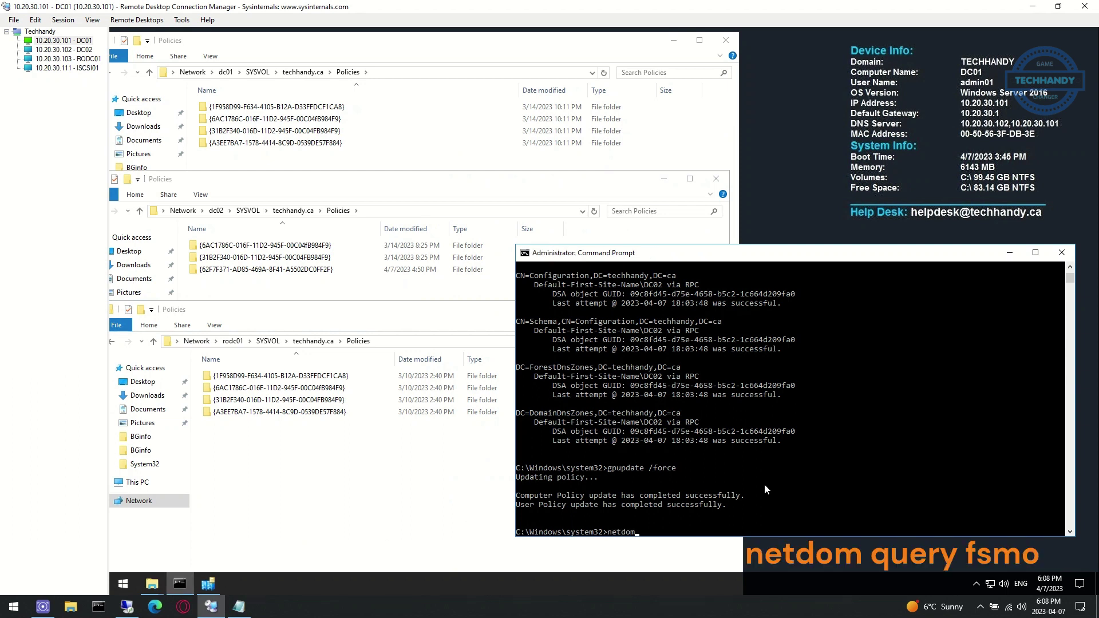
{"action": "type", "text": " query fsmo"}
{"action": "key", "text": "Return"}
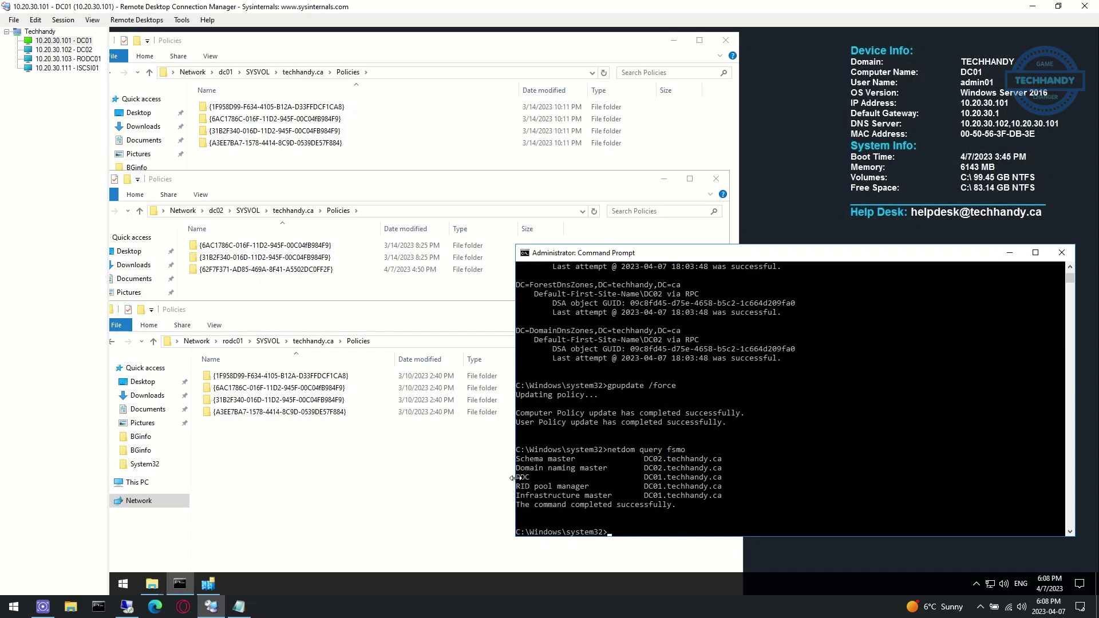
{"action": "left_click_drag", "start_coordinate": [522, 481], "coordinate": [749, 484]}
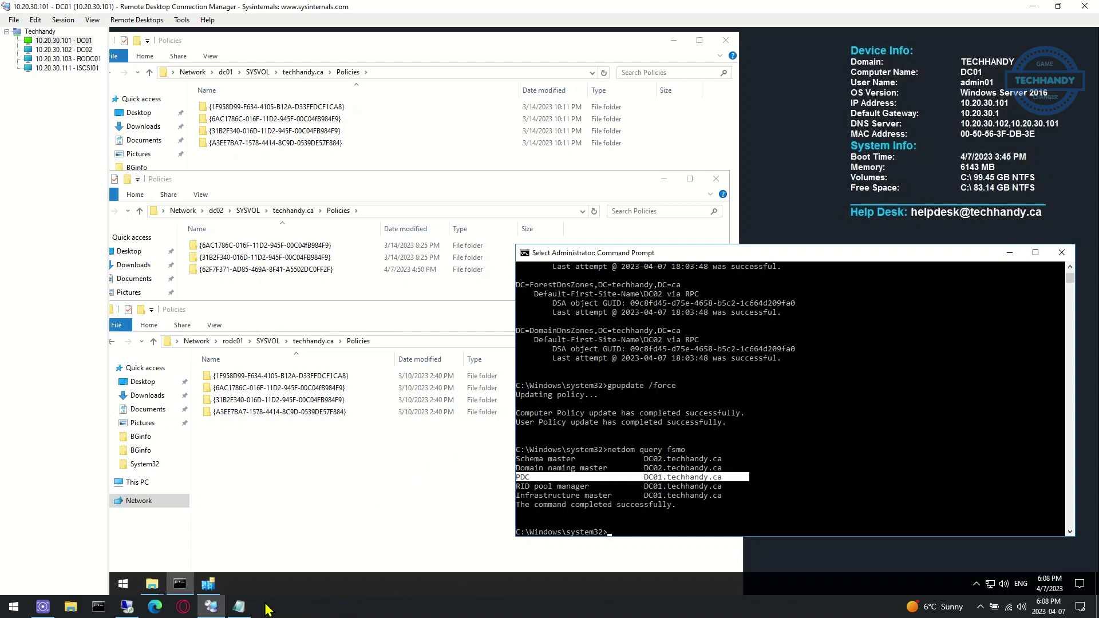
Select 'Stop DFS Replication Service' and the '(This is recommended…)' all-domain-controllers line in the notes
{"action": "left_click", "coordinate": [239, 607]}
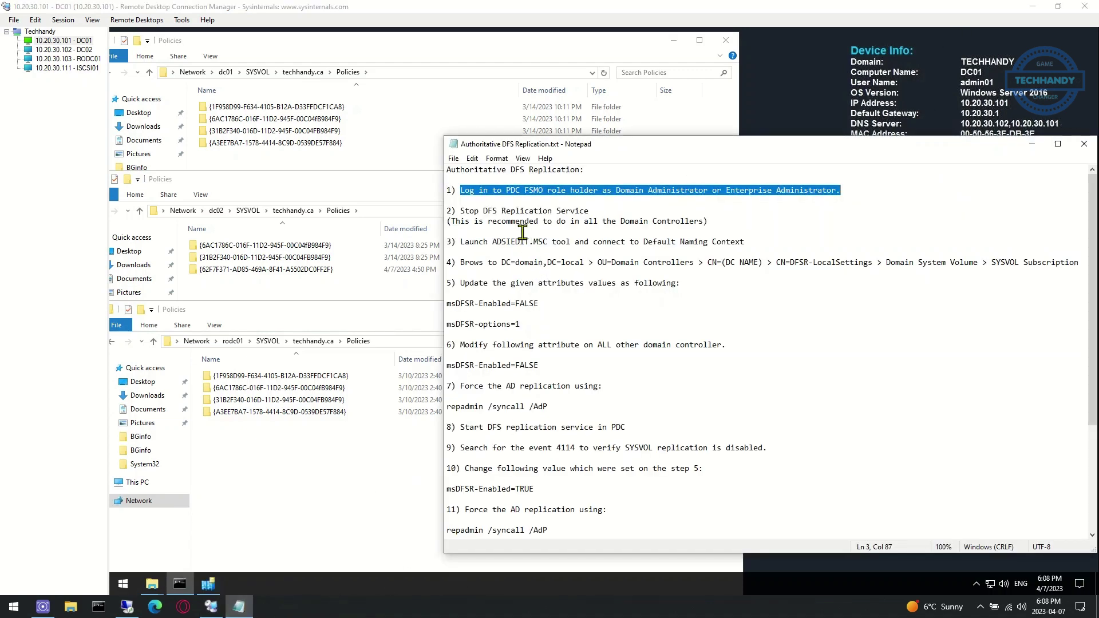
{"action": "left_click_drag", "start_coordinate": [460, 211], "coordinate": [608, 215]}
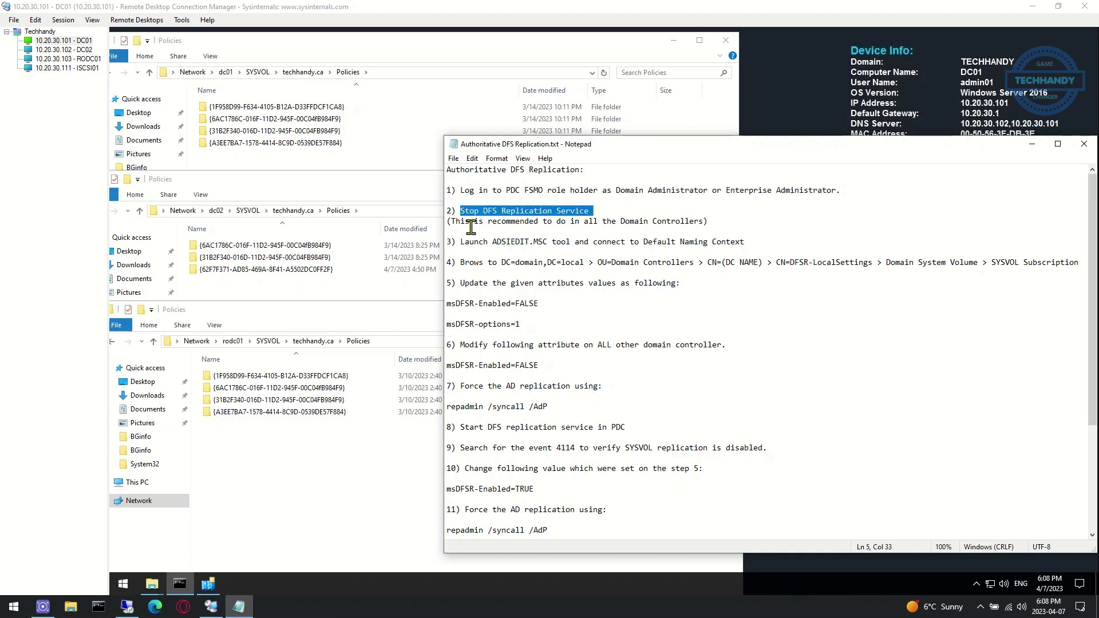
{"action": "left_click_drag", "start_coordinate": [448, 223], "coordinate": [710, 232]}
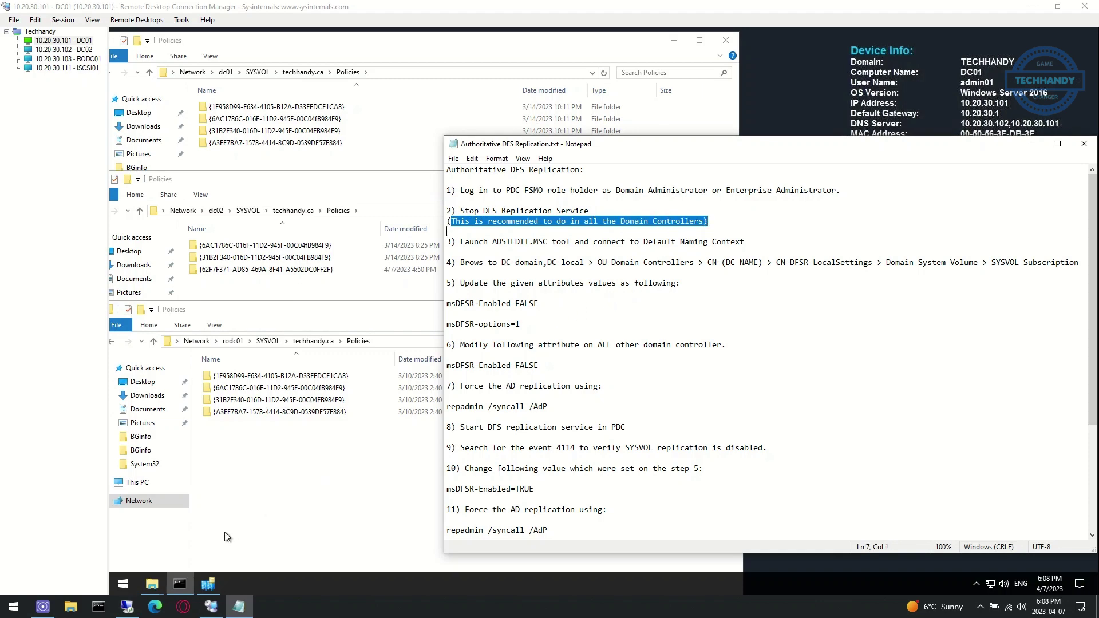
Stop the DFS Replication service on DC01 through the Services console
{"action": "left_click", "coordinate": [123, 590]}
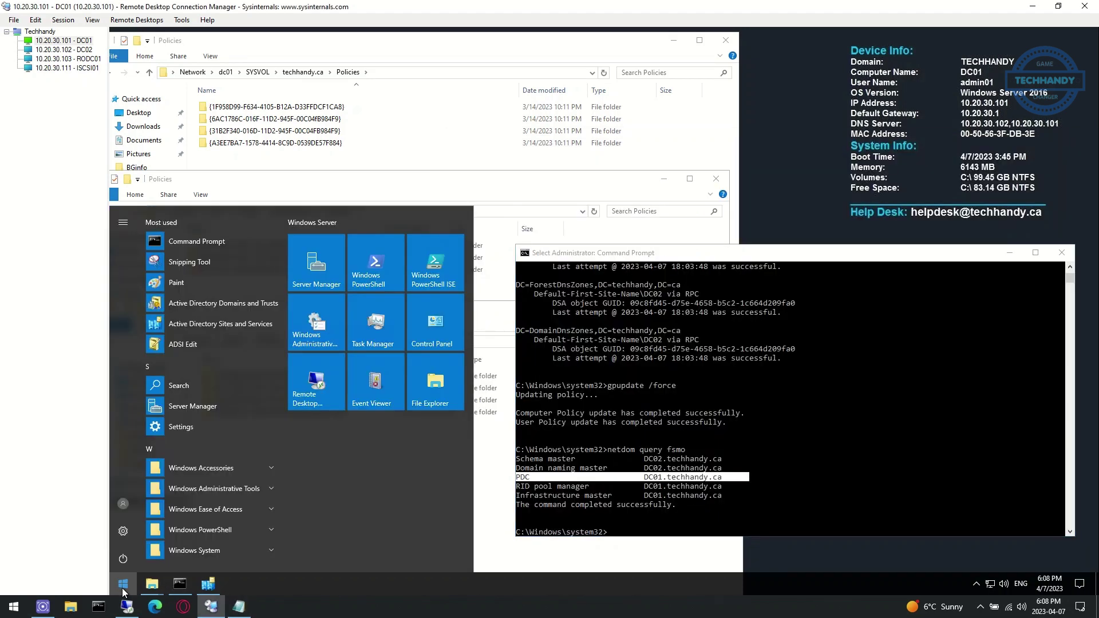
{"action": "type", "text": "serv"}
{"action": "left_click", "coordinate": [225, 244]}
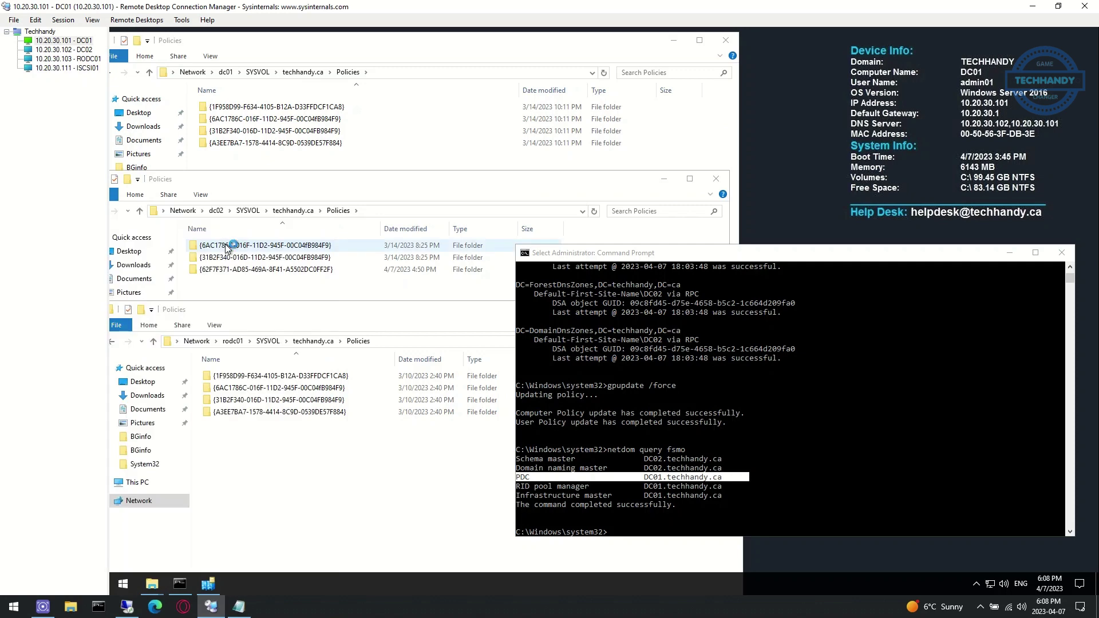
{"action": "left_click", "coordinate": [376, 187]}
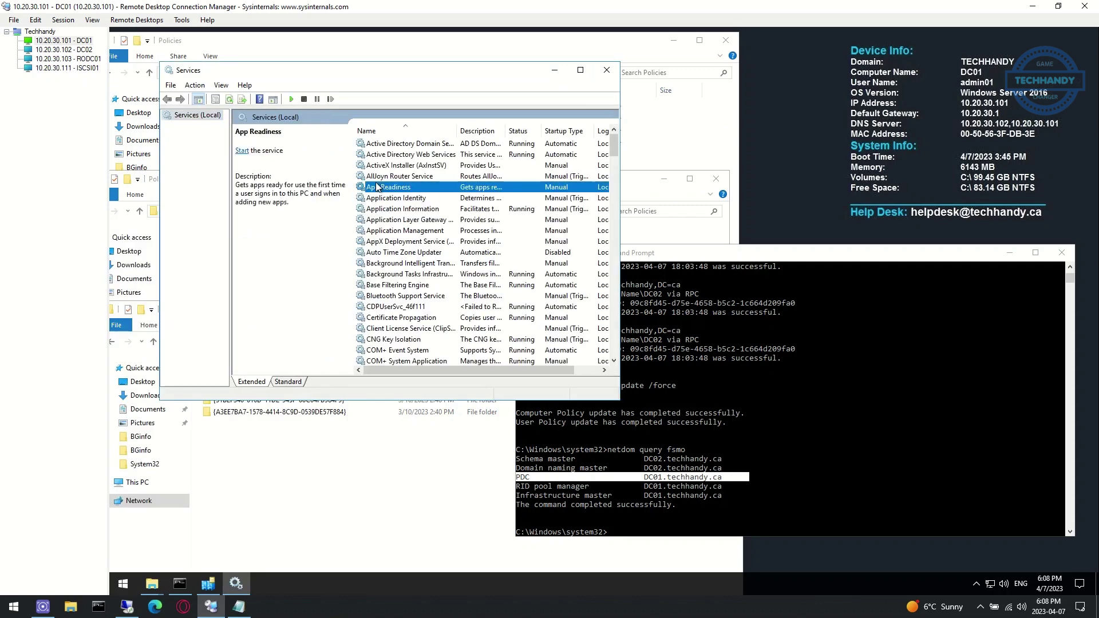
{"action": "key", "text": "d"}
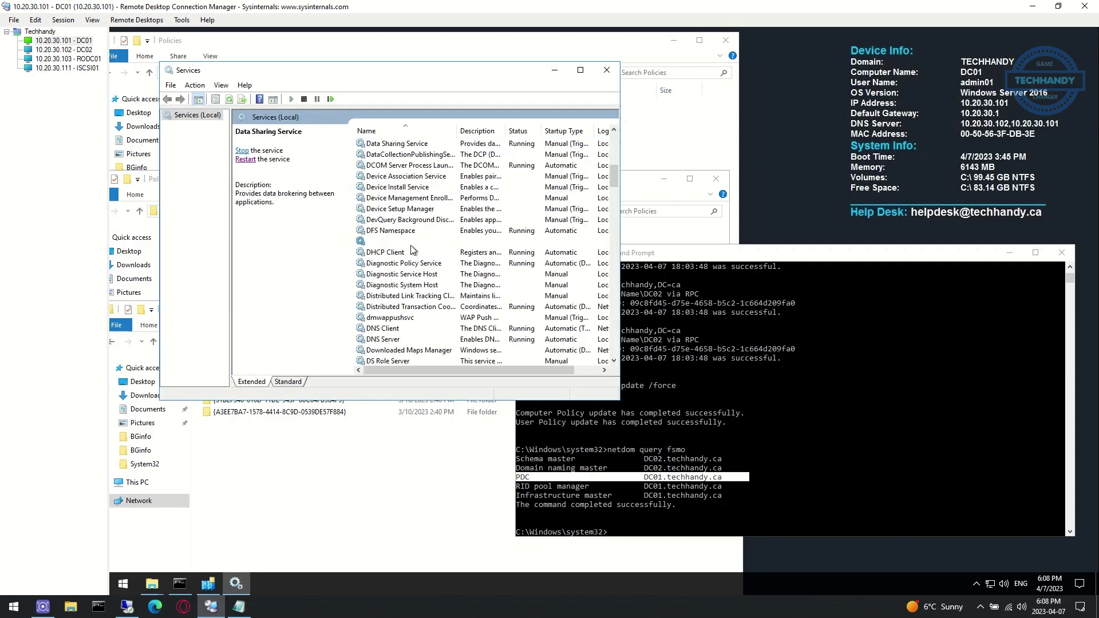
{"action": "left_click", "coordinate": [408, 242]}
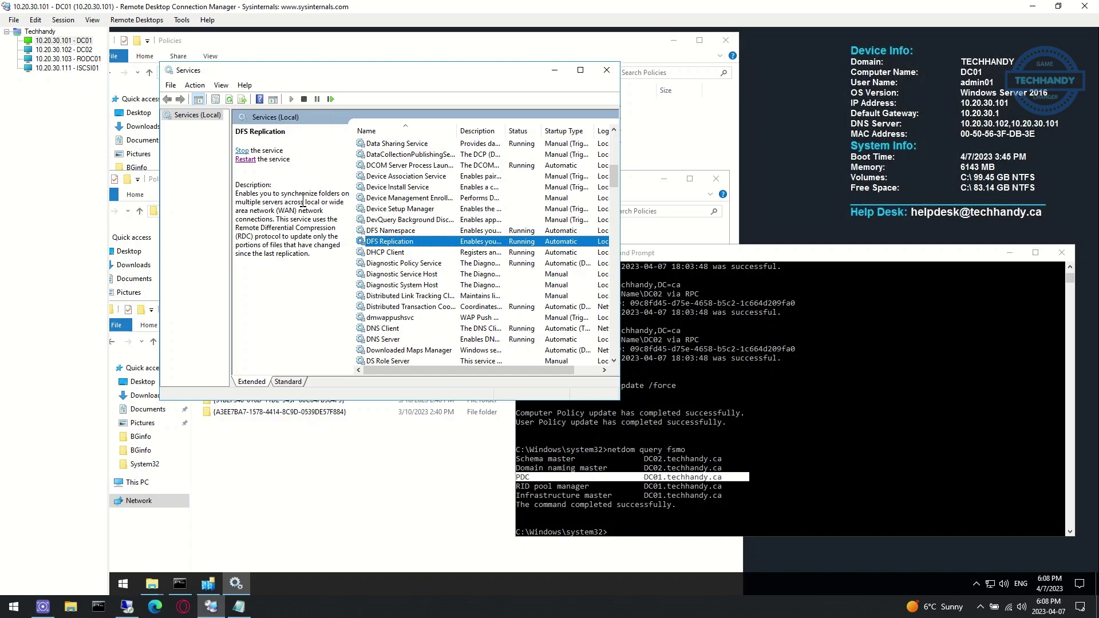
{"action": "left_click", "coordinate": [242, 150]}
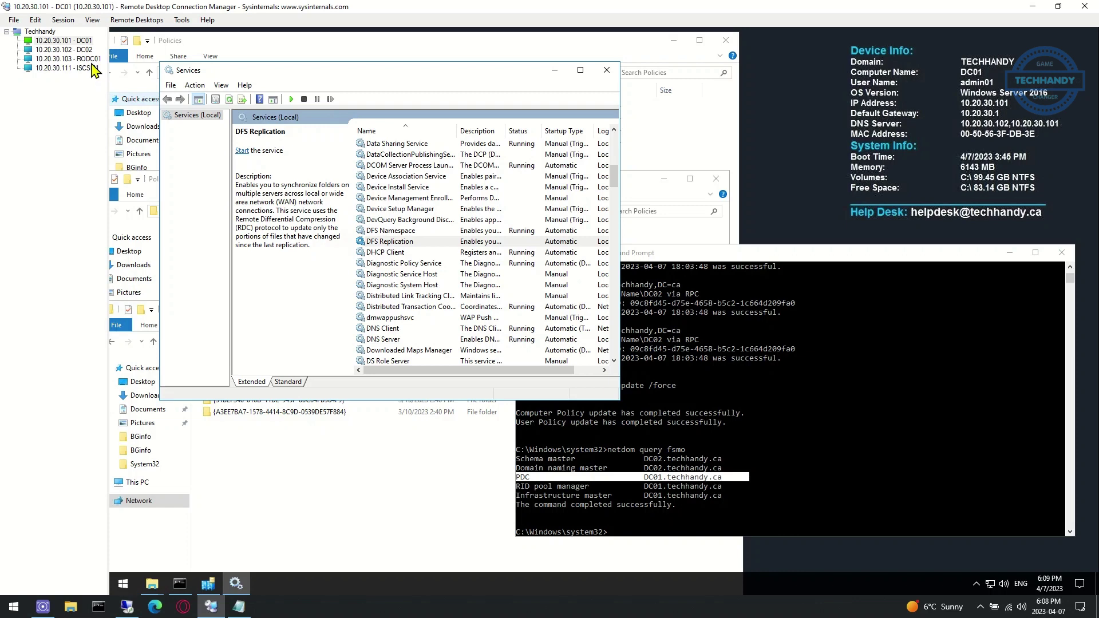
Stop the DFS Replication service on DC02 through the Services console
{"action": "left_click", "coordinate": [86, 50]}
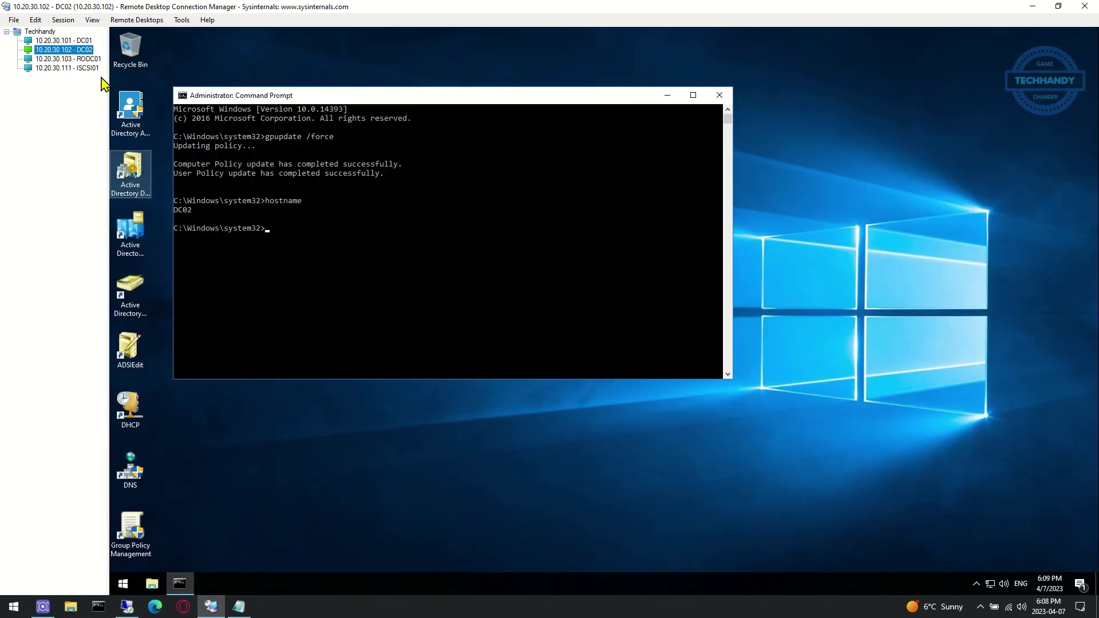
{"action": "left_click", "coordinate": [129, 578]}
{"action": "type", "text": "ser"}
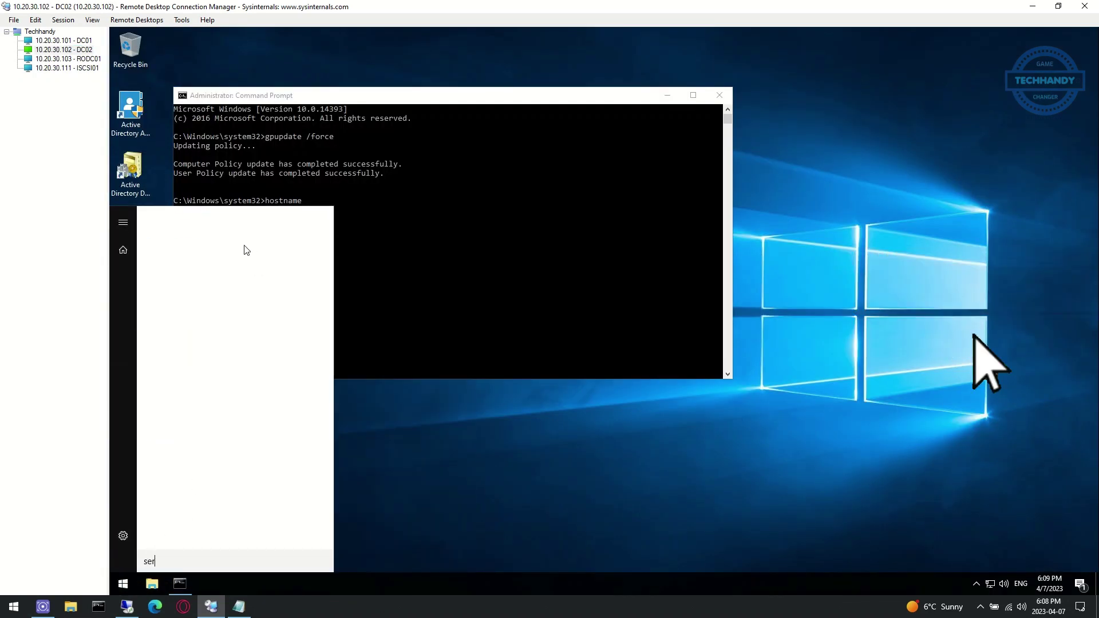
{"action": "left_click", "coordinate": [235, 245]}
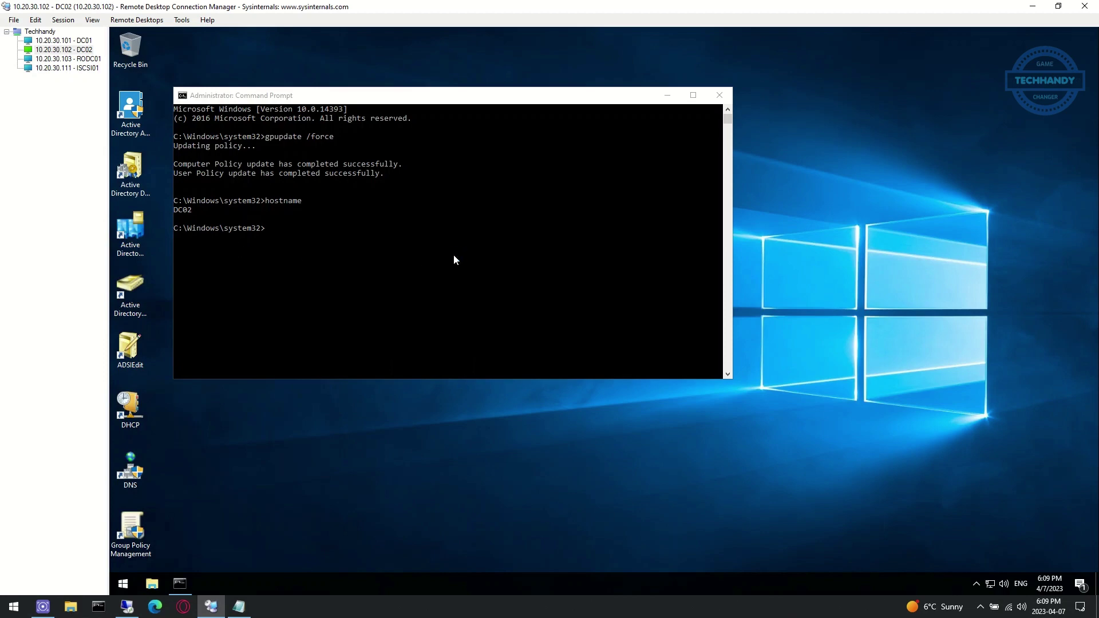
{"action": "left_click", "coordinate": [402, 221]}
{"action": "key", "text": "d"}
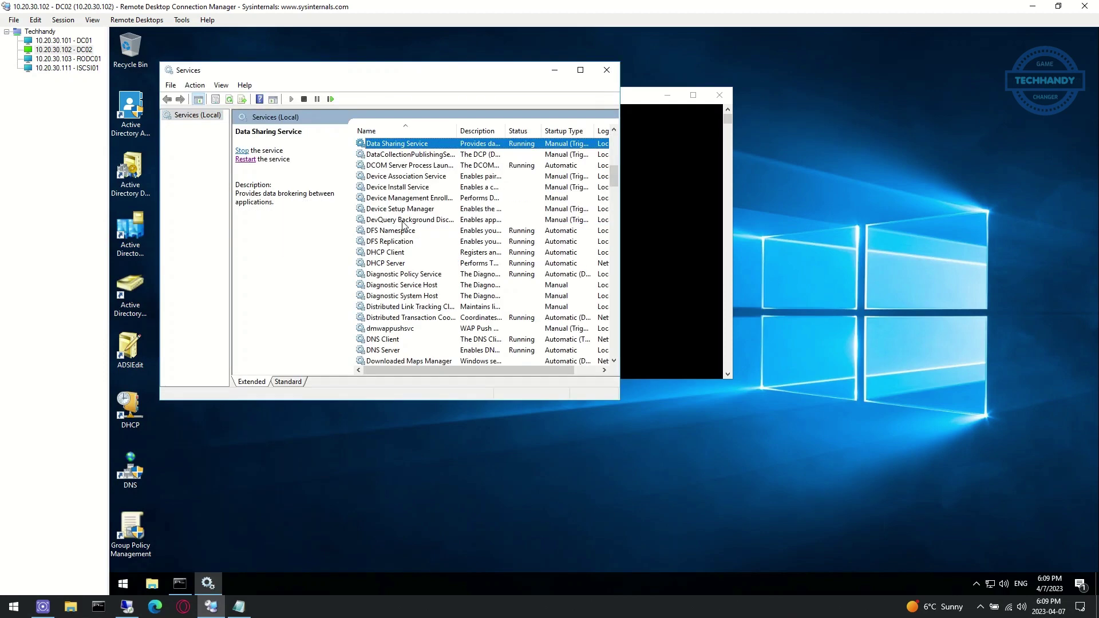
{"action": "left_click", "coordinate": [400, 242]}
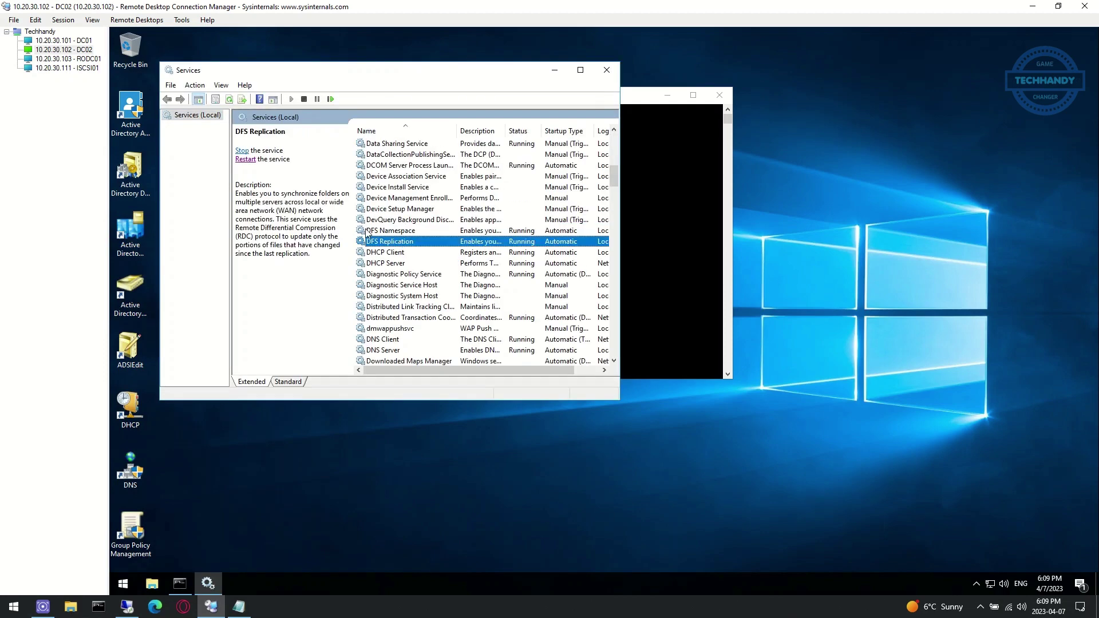
{"action": "left_click", "coordinate": [241, 151]}
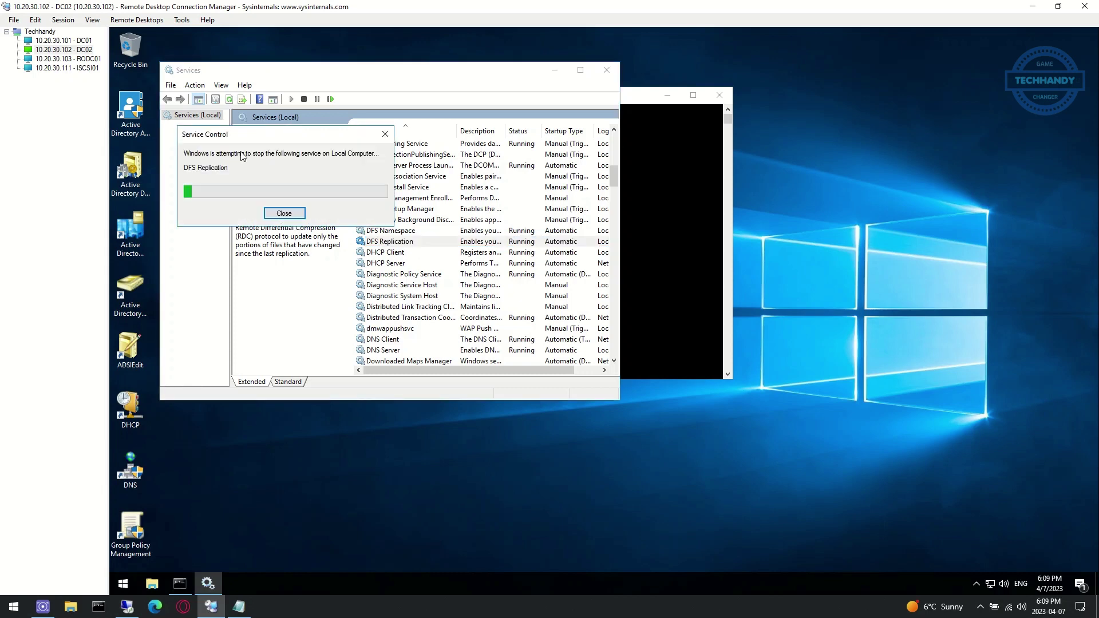
Stop the DFS Replication service on RODC01 and return to the restore notes
{"action": "left_click", "coordinate": [92, 59]}
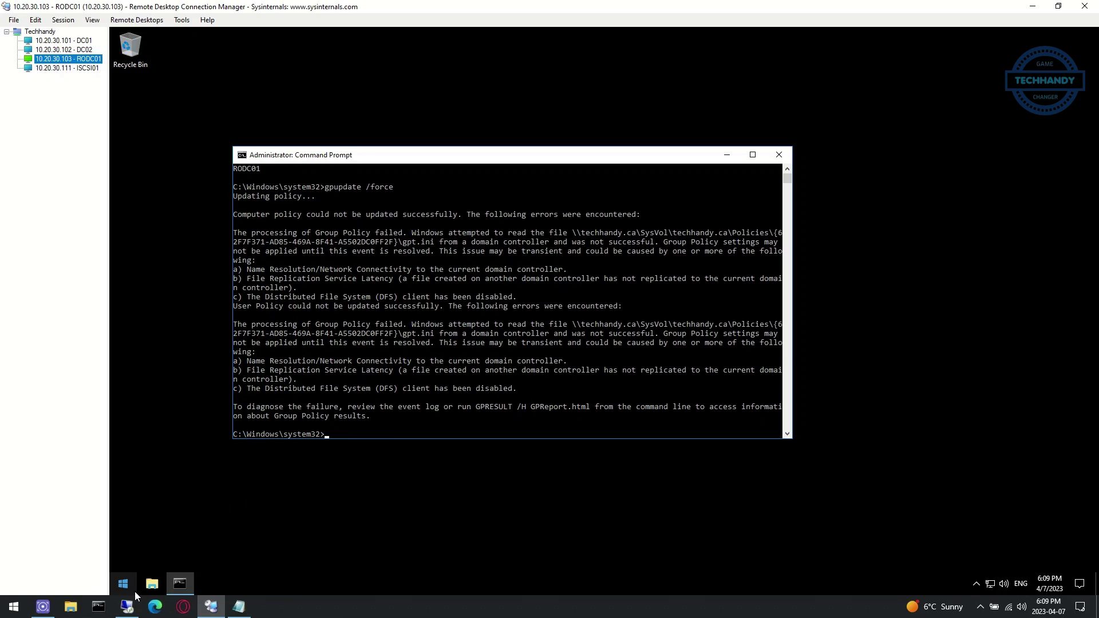
{"action": "left_click", "coordinate": [130, 589]}
{"action": "type", "text": "se"}
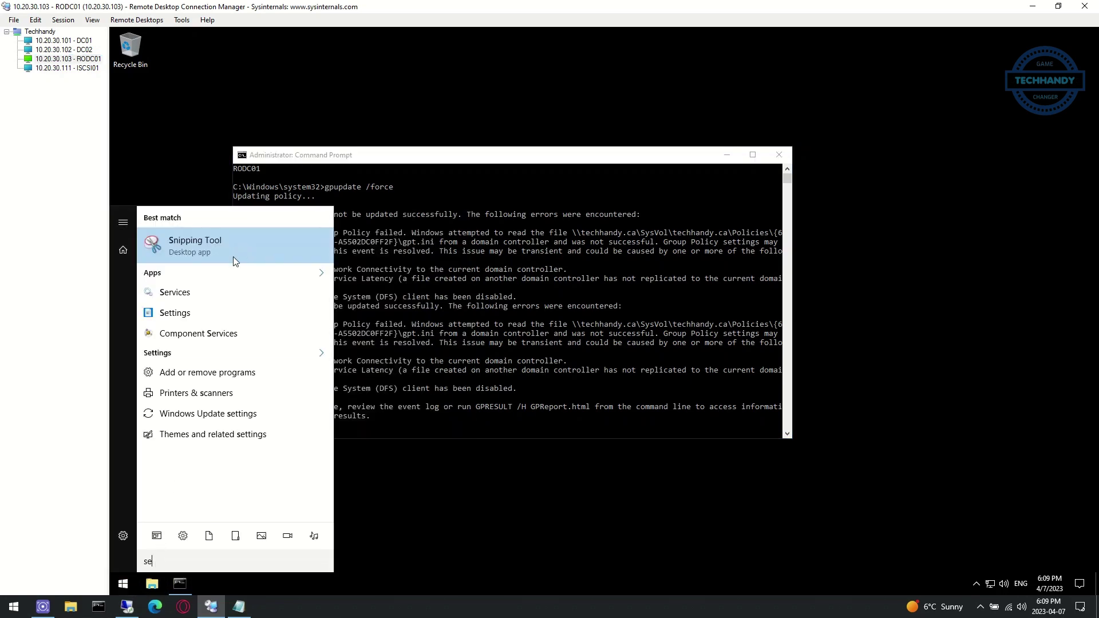
{"action": "type", "text": "r"}
{"action": "left_click", "coordinate": [211, 249]}
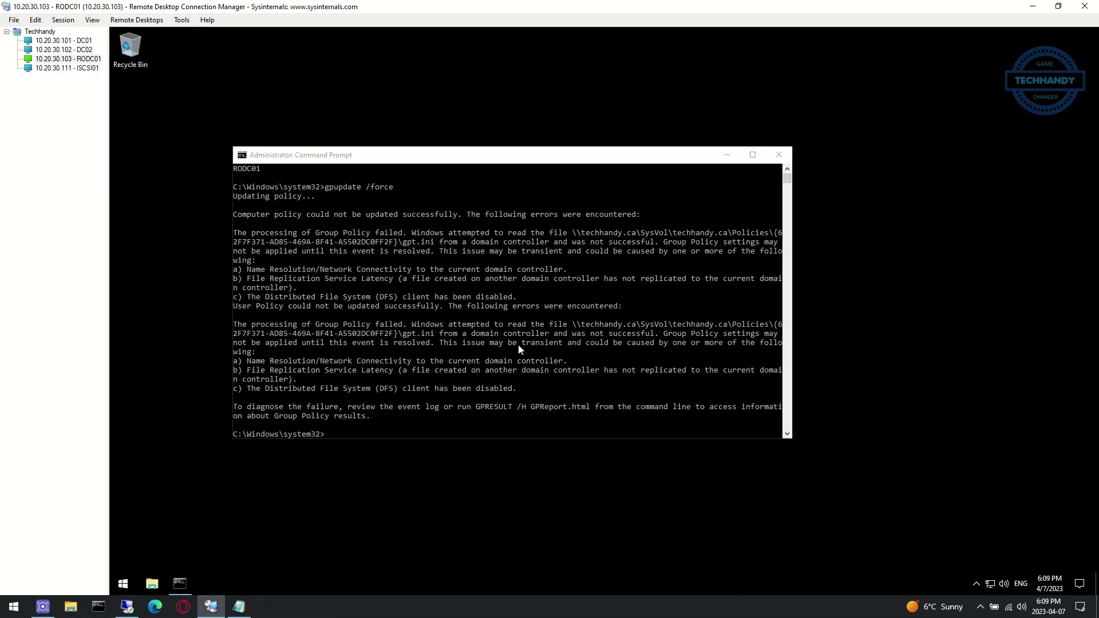
{"action": "left_click", "coordinate": [442, 275]}
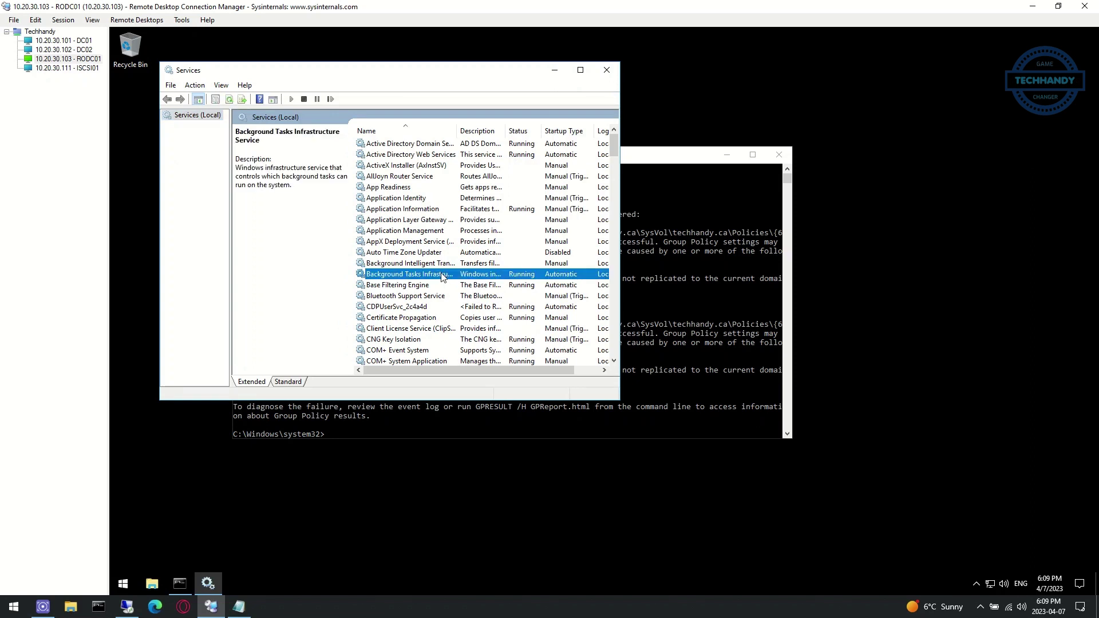
{"action": "key", "text": "d"}
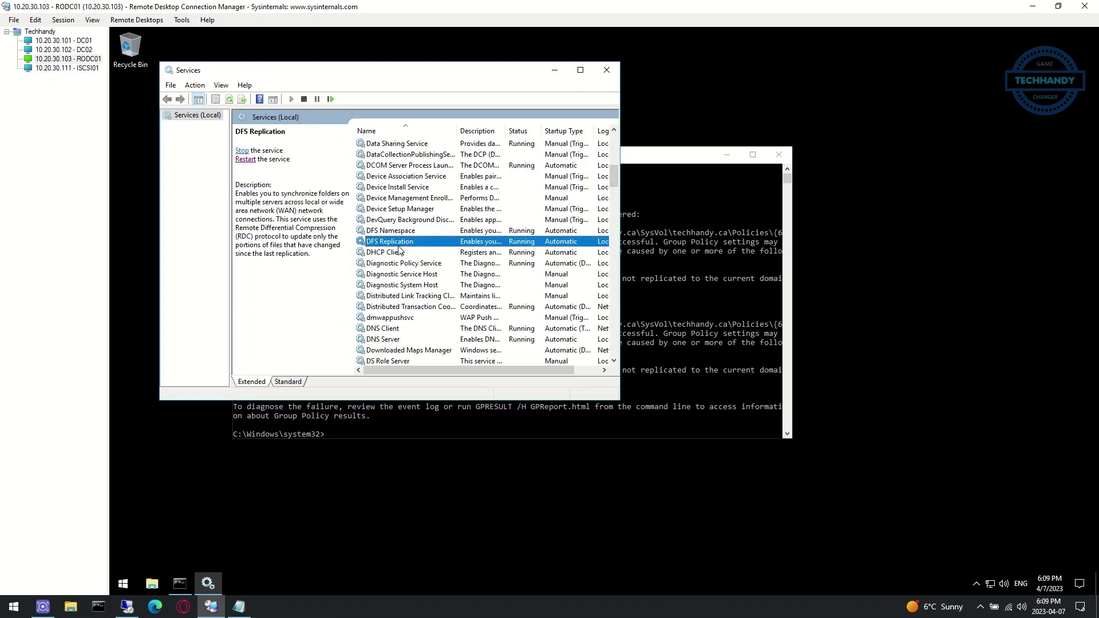
{"action": "left_click", "coordinate": [242, 151]}
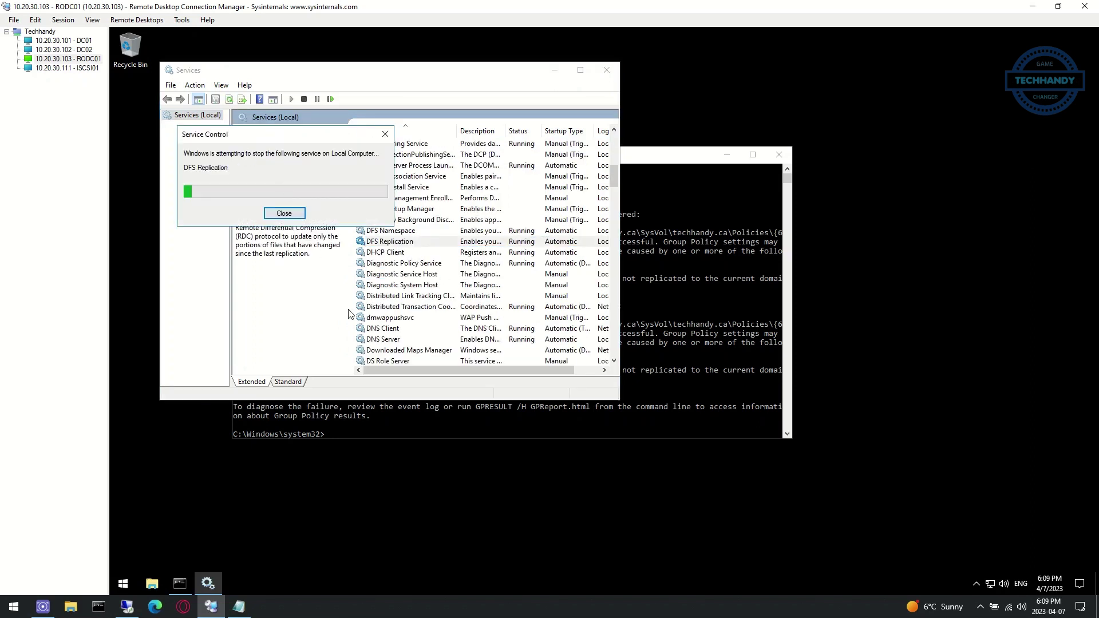
{"action": "left_click", "coordinate": [238, 606]}
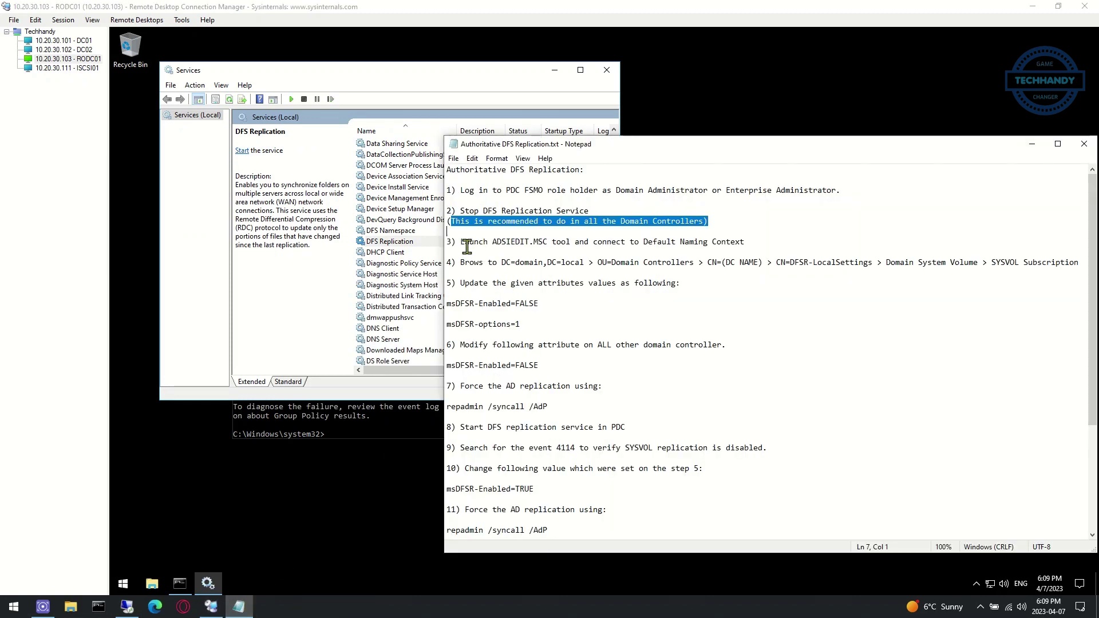
Launch ADSI Edit on DC01 from Start search 'ads'
{"action": "left_click_drag", "start_coordinate": [461, 243], "coordinate": [752, 246]}
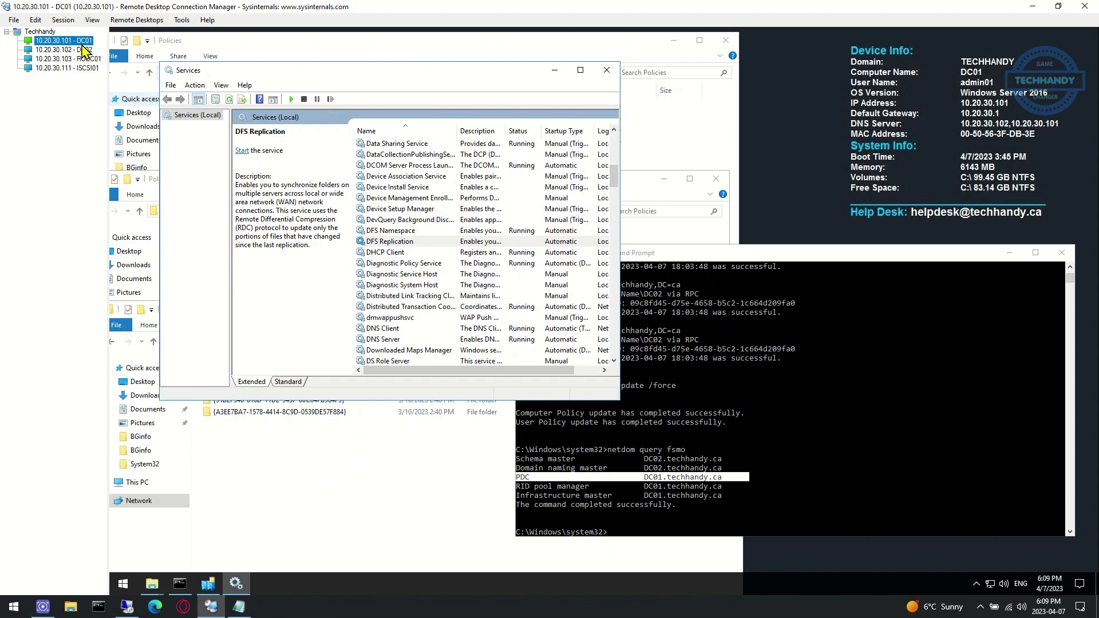
{"action": "left_click", "coordinate": [80, 41]}
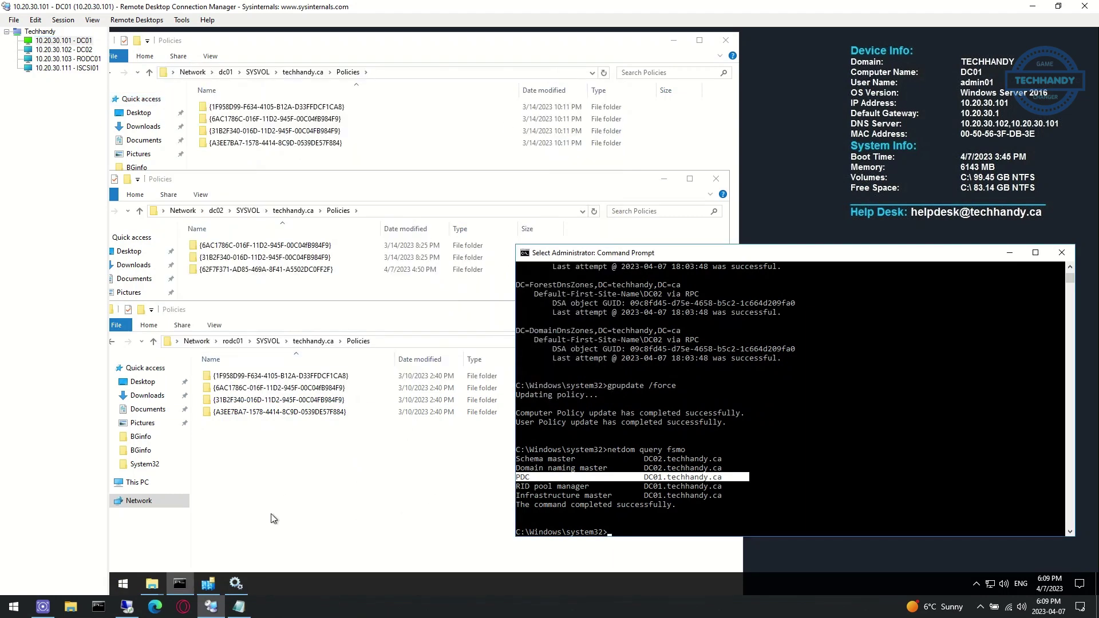
{"action": "left_click", "coordinate": [128, 579]}
{"action": "type", "text": "ads"}
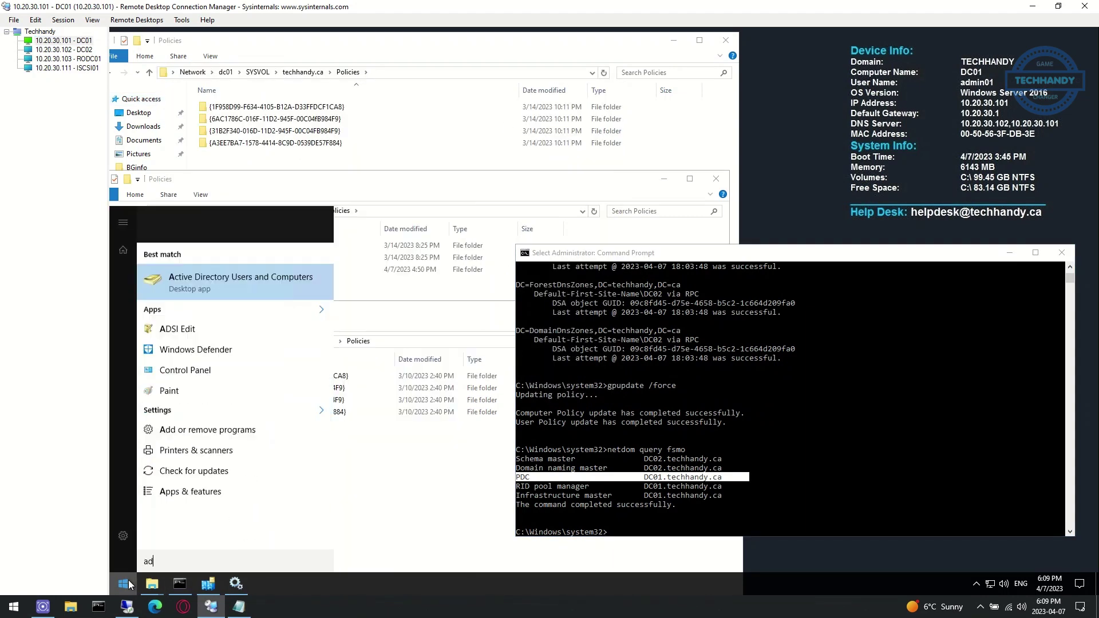
{"action": "left_click", "coordinate": [215, 246]}
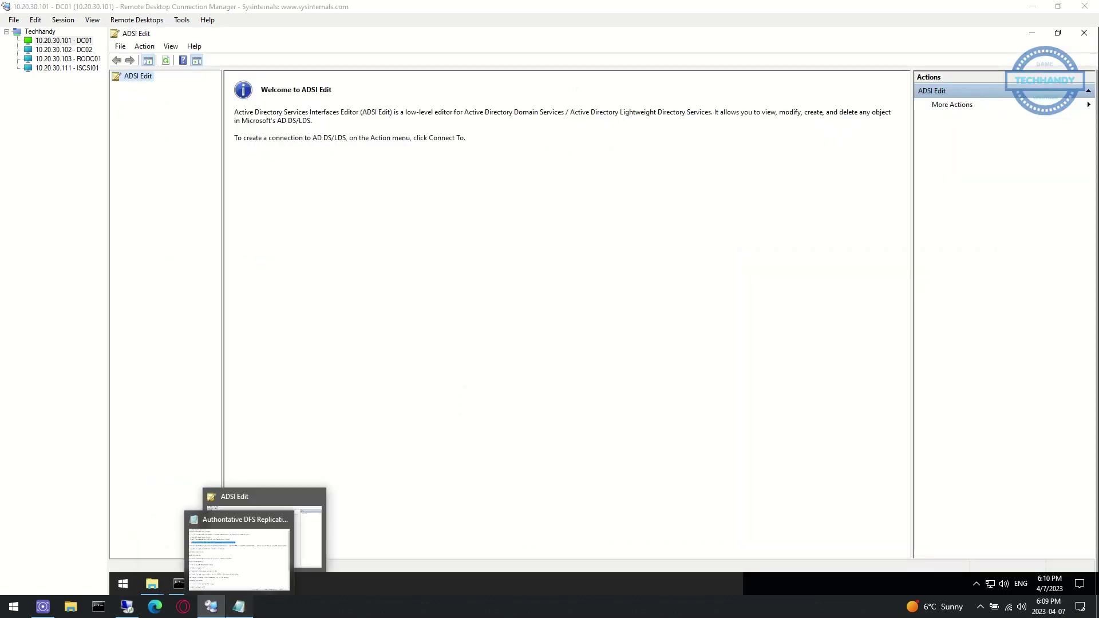
Begin a Connect to... connection in ADSI Edit for the Default naming context
{"action": "left_click", "coordinate": [239, 607]}
{"action": "left_click_drag", "start_coordinate": [744, 242], "coordinate": [607, 243]}
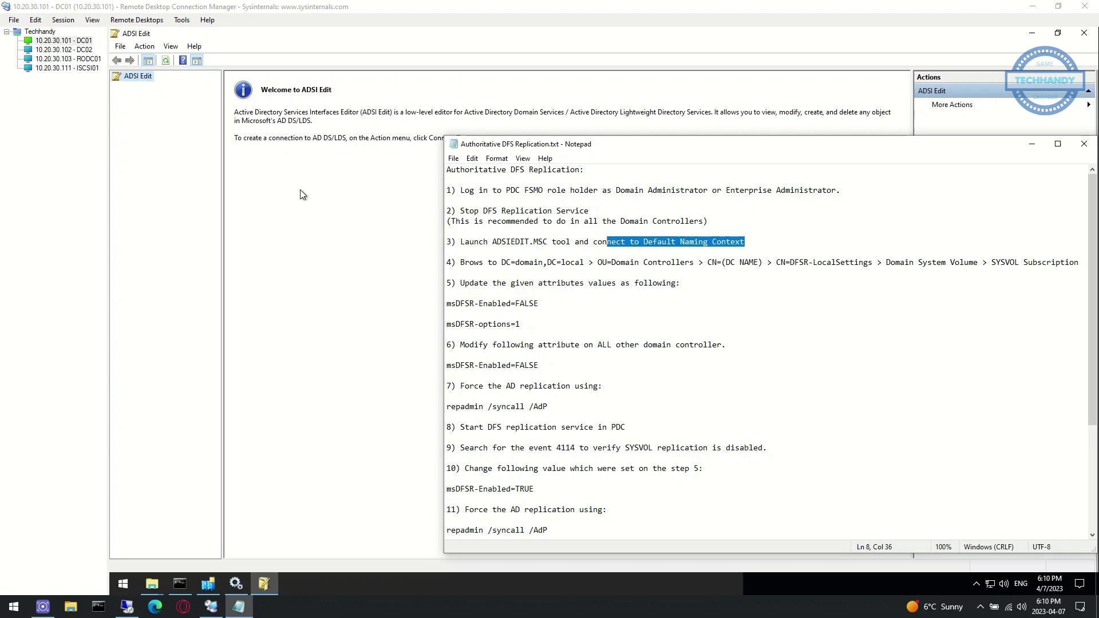
{"action": "right_click", "coordinate": [146, 74]}
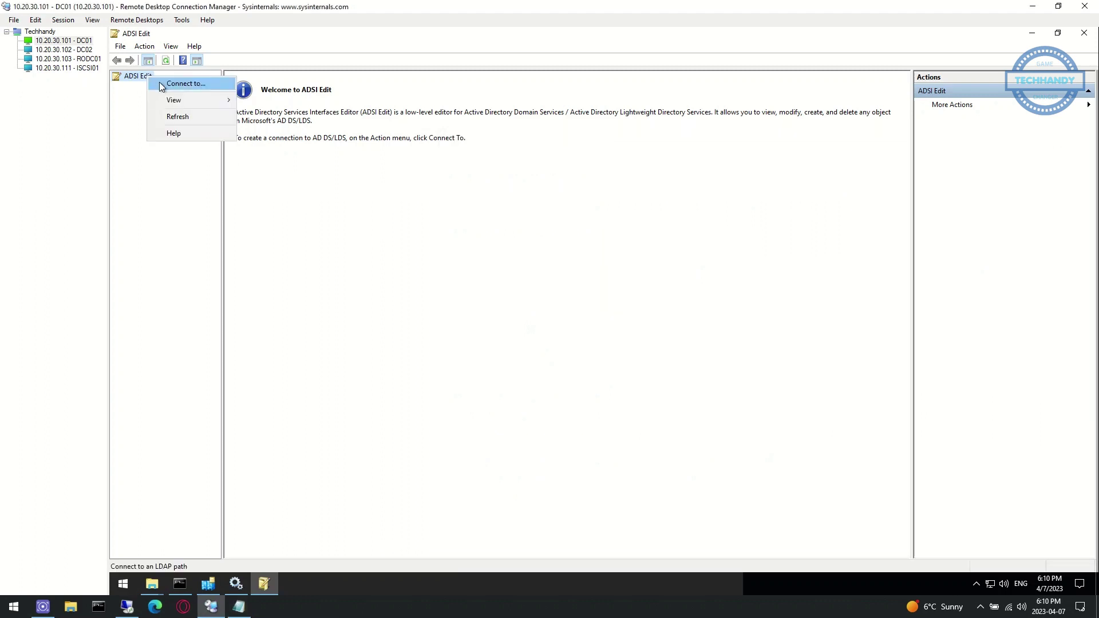
{"action": "left_click", "coordinate": [159, 81]}
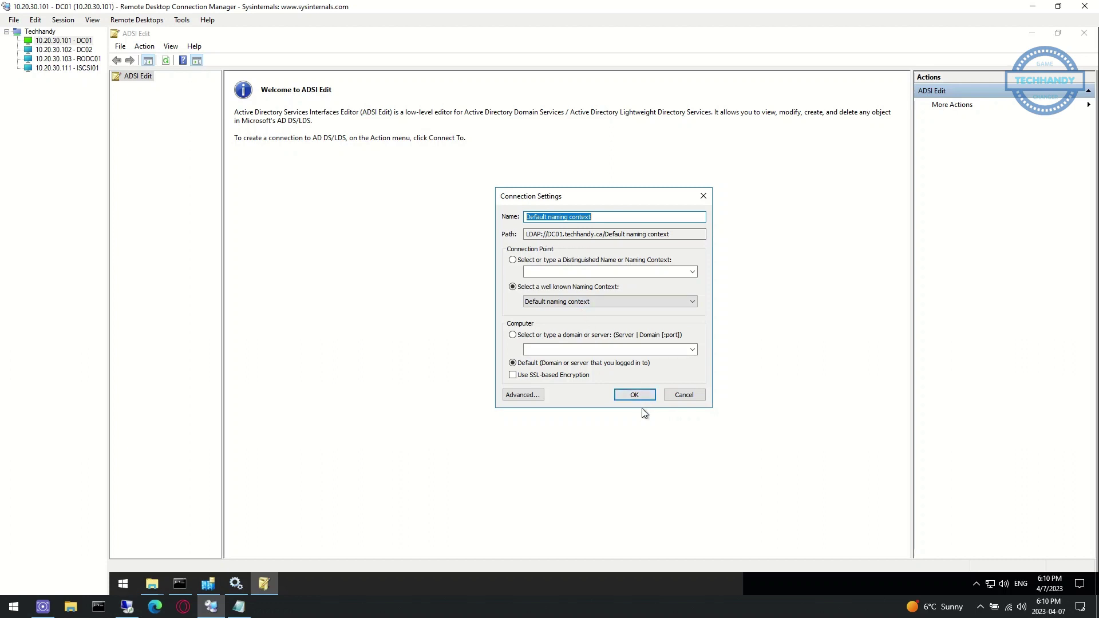
Accept the Default naming context connection and expand DC=techhandy,DC=ca, widening the tree
{"action": "left_click", "coordinate": [632, 397]}
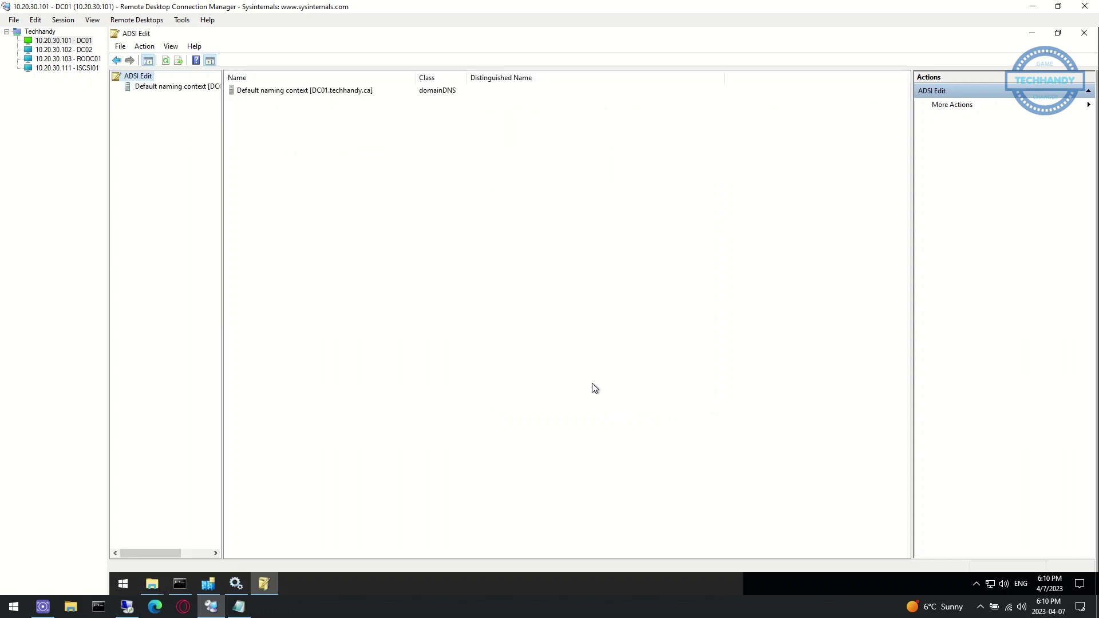
{"action": "left_click", "coordinate": [184, 87]}
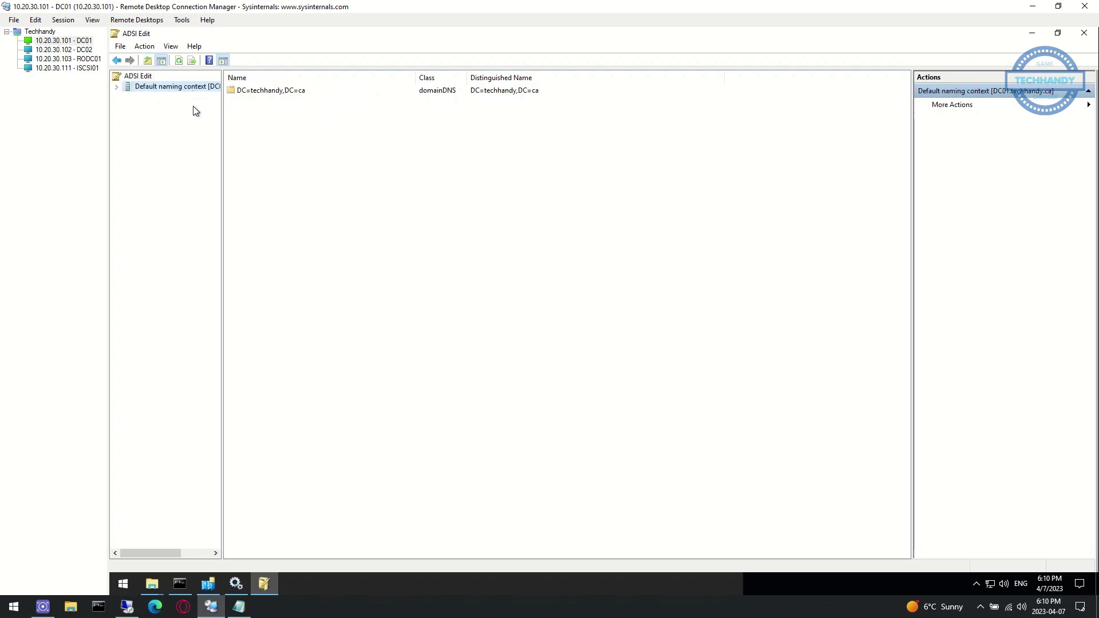
{"action": "left_click", "coordinate": [117, 88]}
{"action": "left_click", "coordinate": [175, 98]}
{"action": "left_click", "coordinate": [127, 97]}
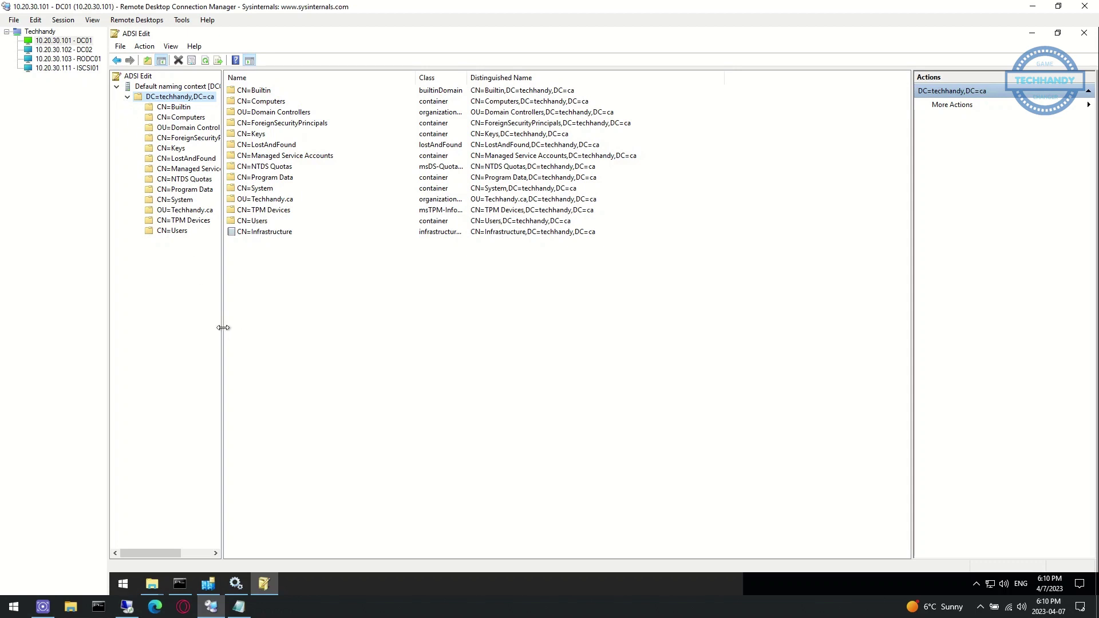
{"action": "left_click_drag", "start_coordinate": [223, 328], "coordinate": [280, 331]}
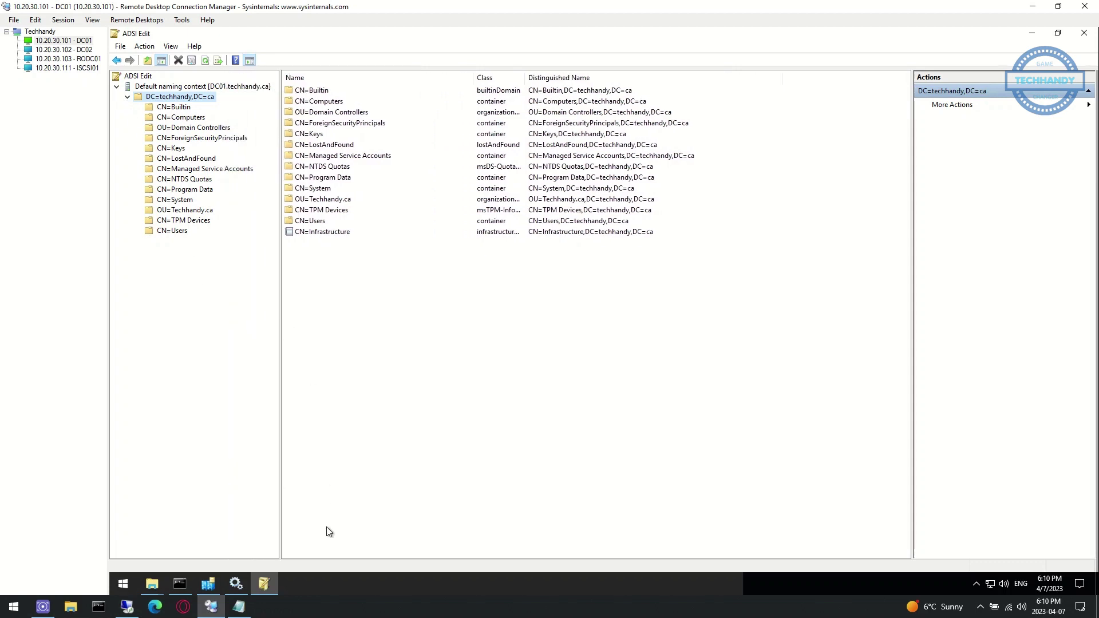
{"action": "left_click", "coordinate": [264, 584]}
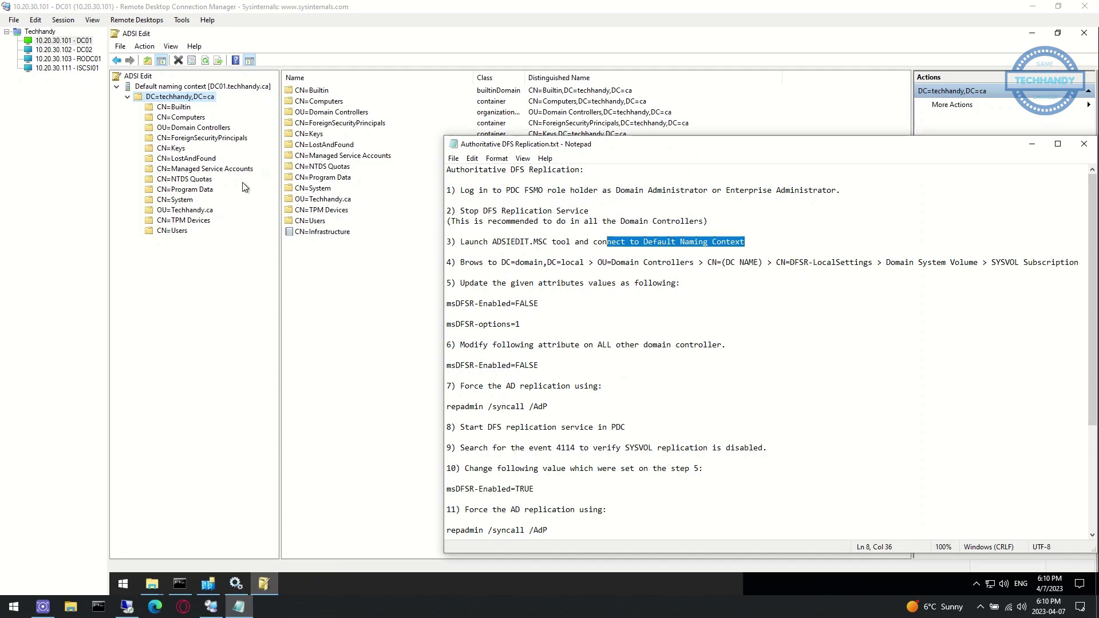
Open OU=Domain Controllers > CN=DC01 > CN=DFSR-LocalSettings > CN=Domain System Volume
{"action": "left_click", "coordinate": [196, 128]}
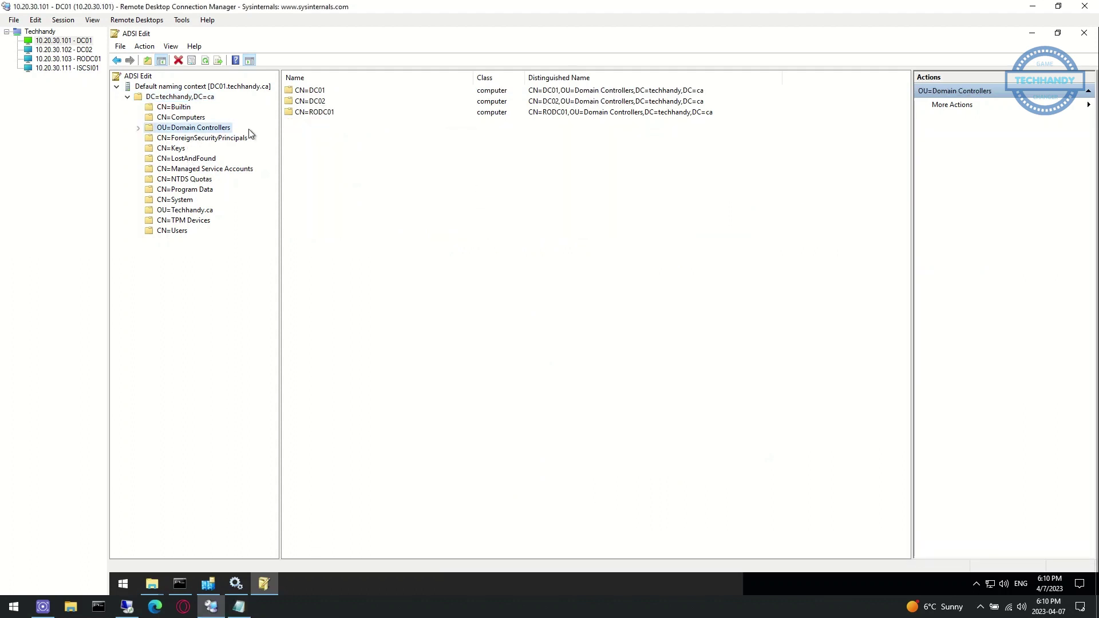
{"action": "double_click", "coordinate": [334, 93]}
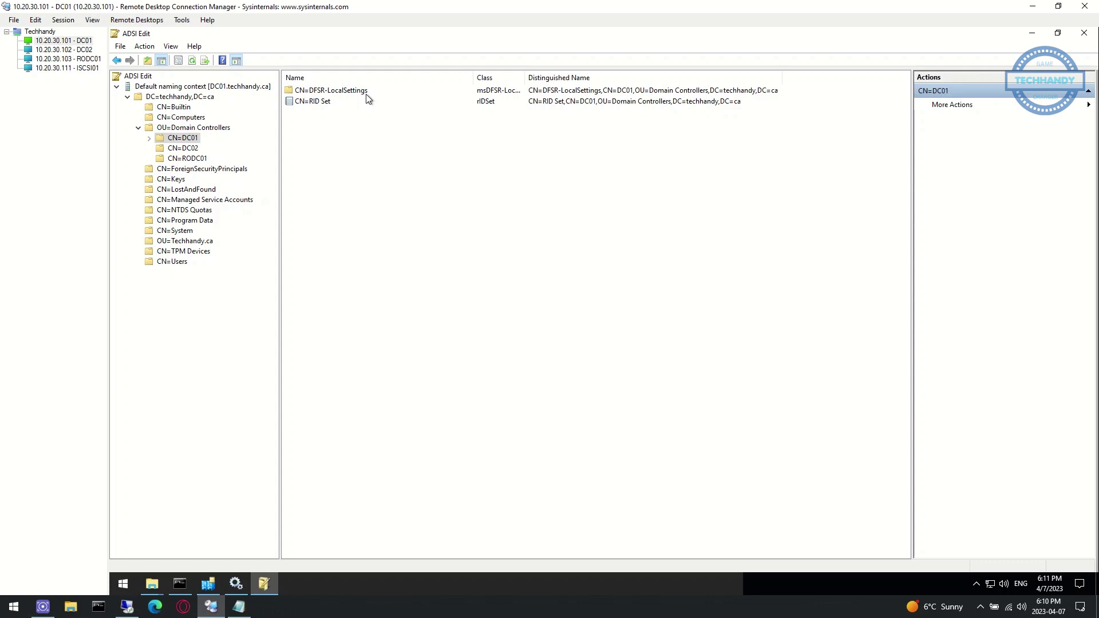
{"action": "double_click", "coordinate": [369, 93]}
{"action": "double_click", "coordinate": [372, 93]}
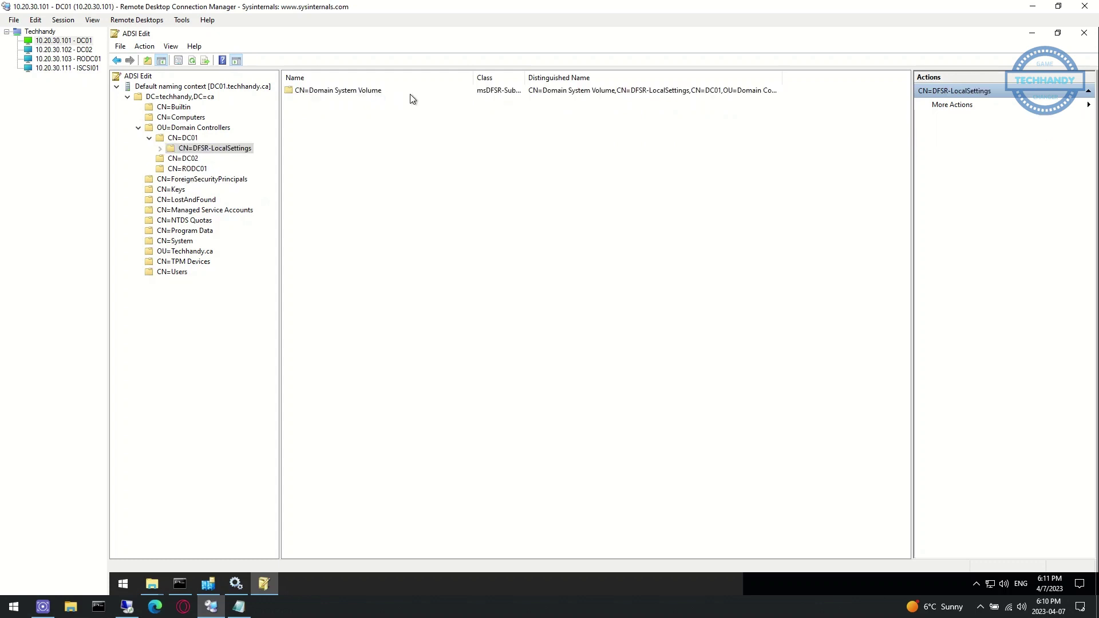
Set msDFSR-Enabled to False on DC01's SYSVOL Subscription, checking the restore notes
{"action": "left_click", "coordinate": [402, 93]}
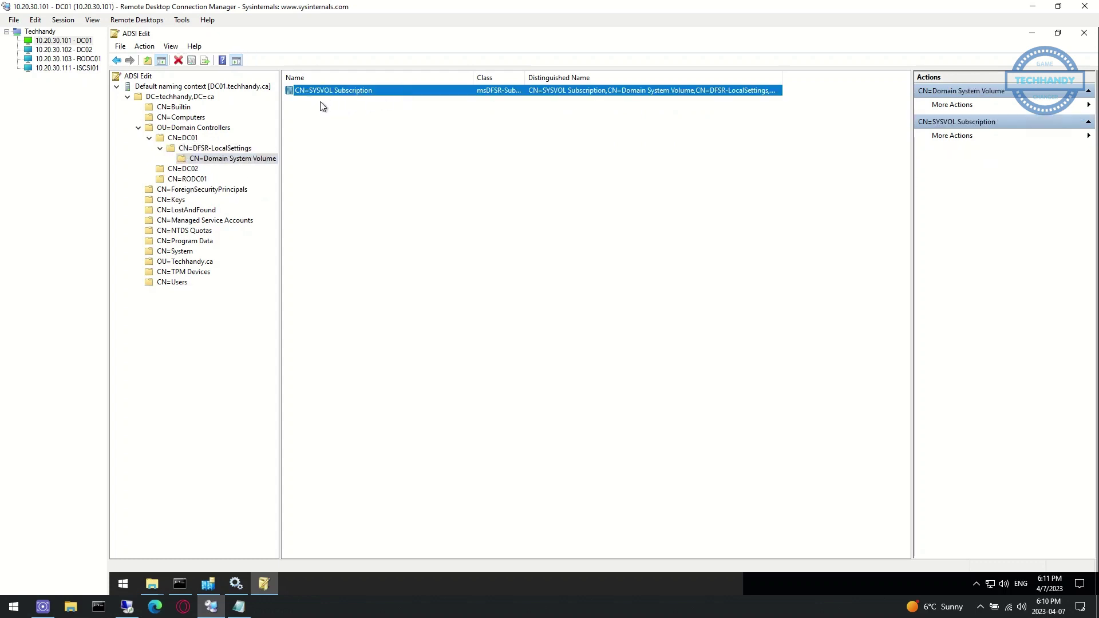
{"action": "left_click", "coordinate": [239, 606]}
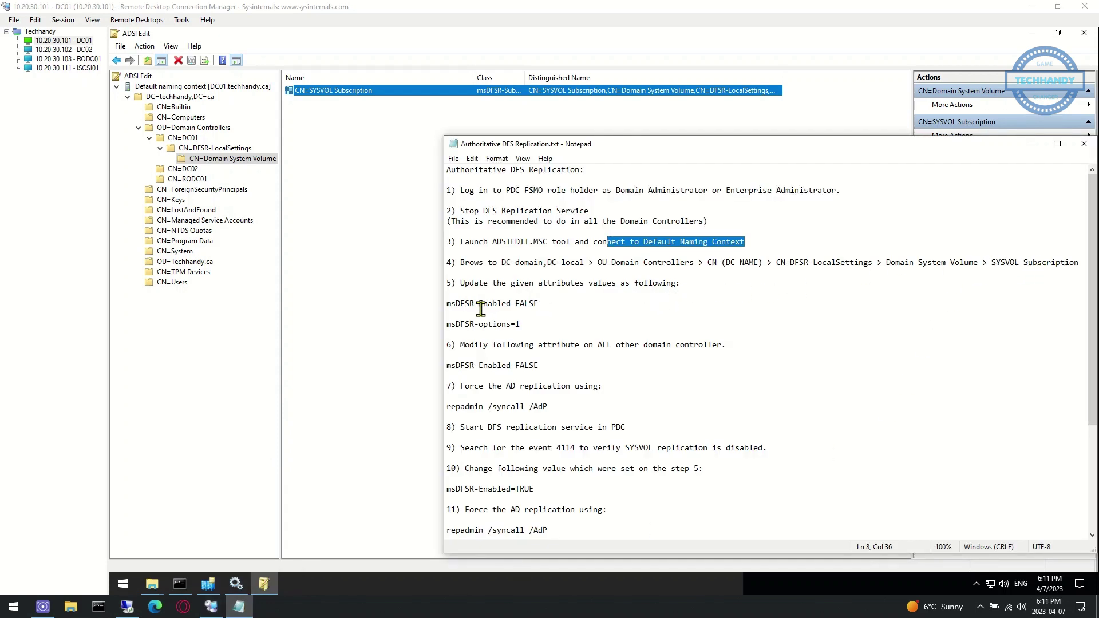
{"action": "left_click_drag", "start_coordinate": [447, 305], "coordinate": [566, 304]}
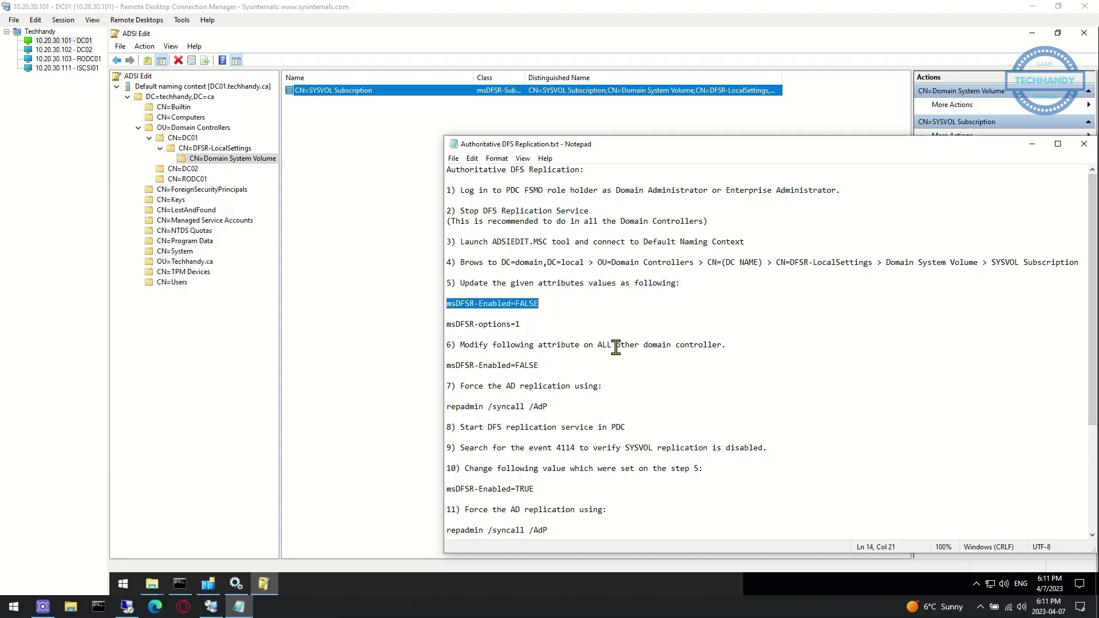
{"action": "right_click", "coordinate": [417, 92]}
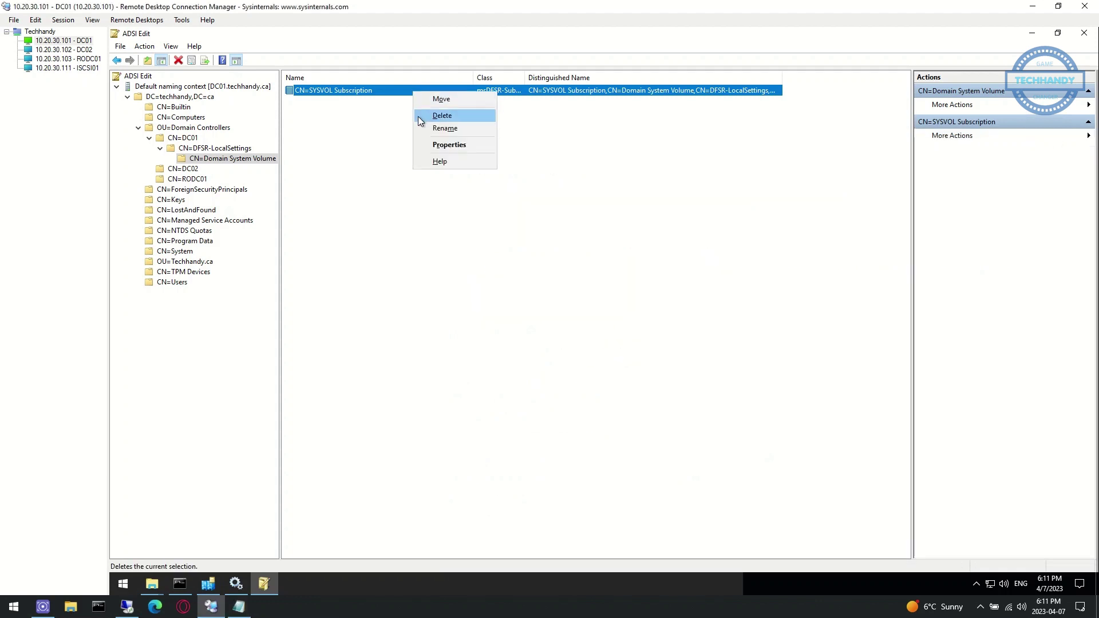
{"action": "left_click", "coordinate": [444, 145]}
{"action": "scroll", "coordinate": [544, 344], "scroll_direction": "down", "scroll_amount": 4}
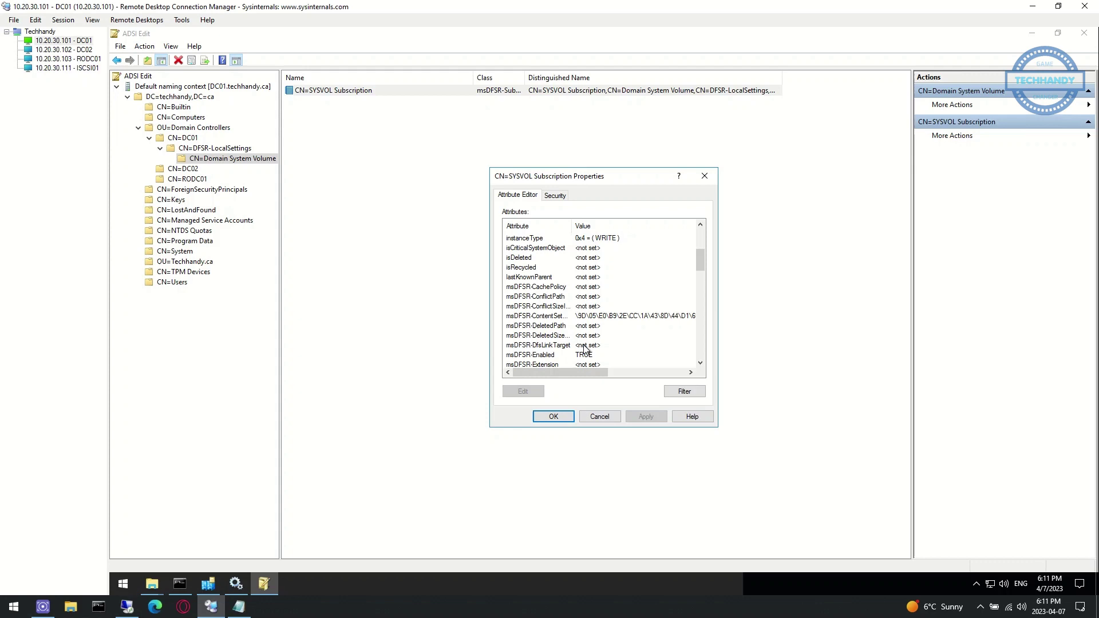
{"action": "scroll", "coordinate": [586, 348], "scroll_direction": "down", "scroll_amount": 1}
{"action": "left_click", "coordinate": [555, 327]}
{"action": "left_click", "coordinate": [239, 607]}
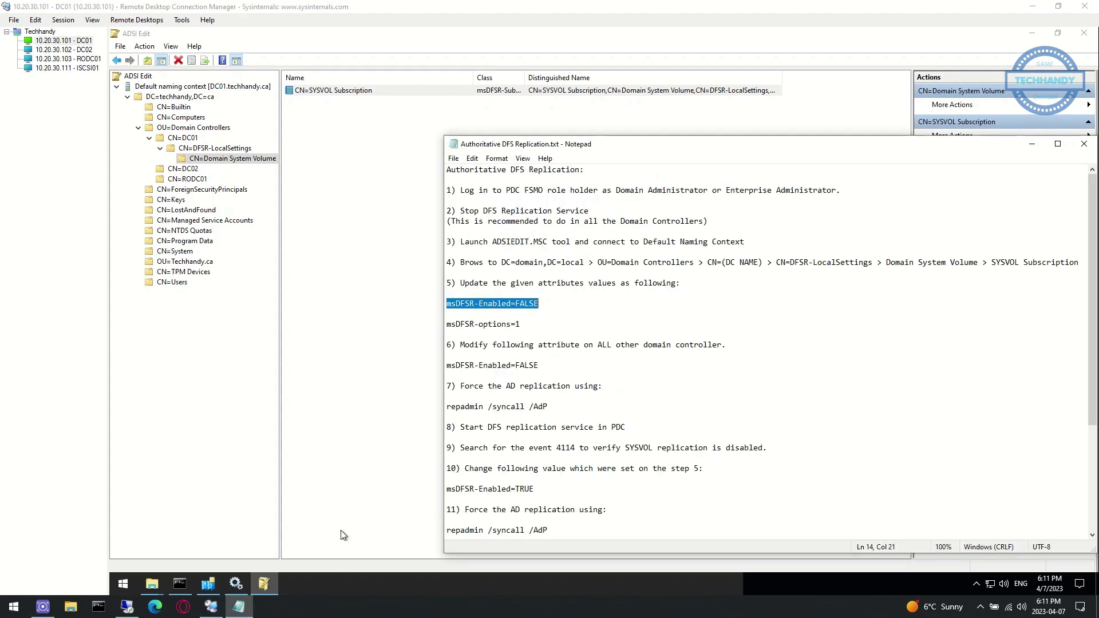
{"action": "left_click", "coordinate": [274, 585]}
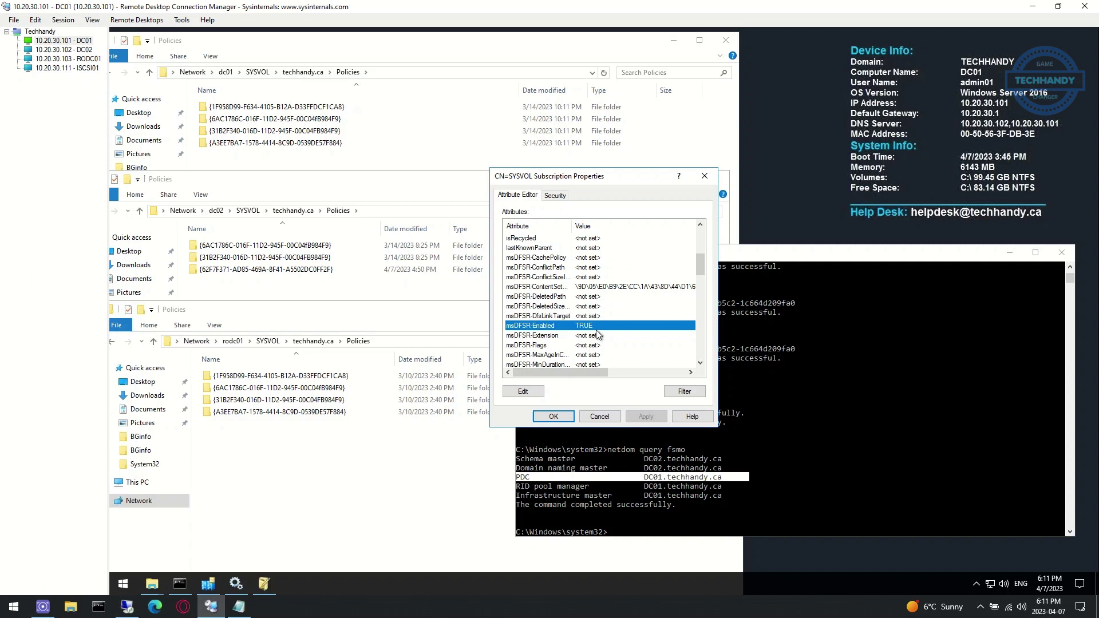
{"action": "double_click", "coordinate": [600, 327]}
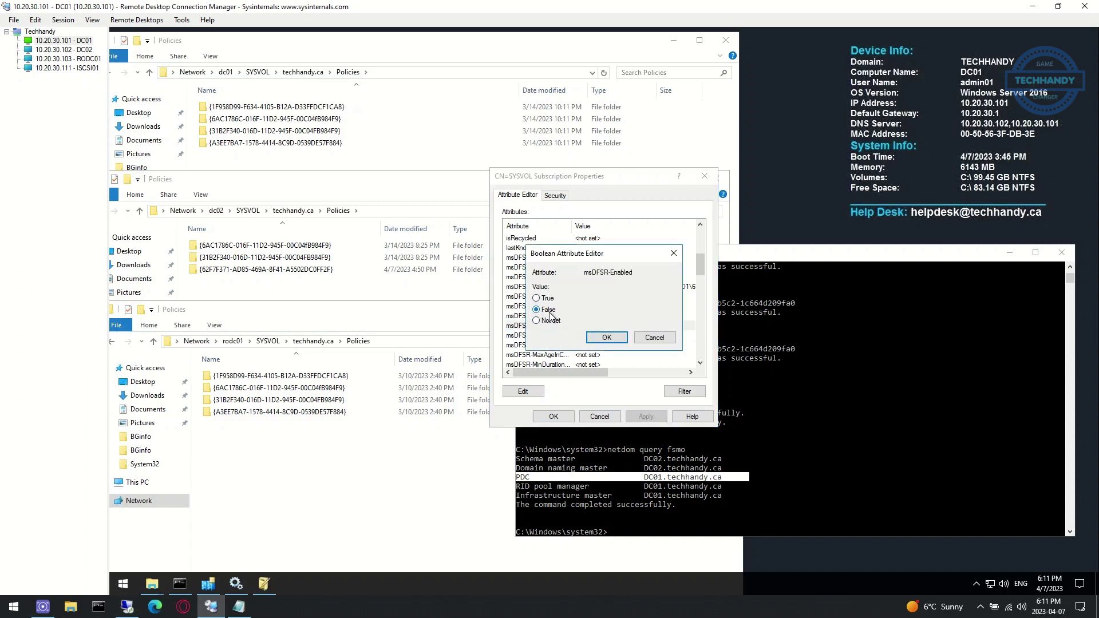
{"action": "left_click", "coordinate": [606, 338]}
Set msDFSR-Options to 1 on the same SYSVOL Subscription
{"action": "scroll", "coordinate": [598, 342], "scroll_direction": "down", "scroll_amount": 2}
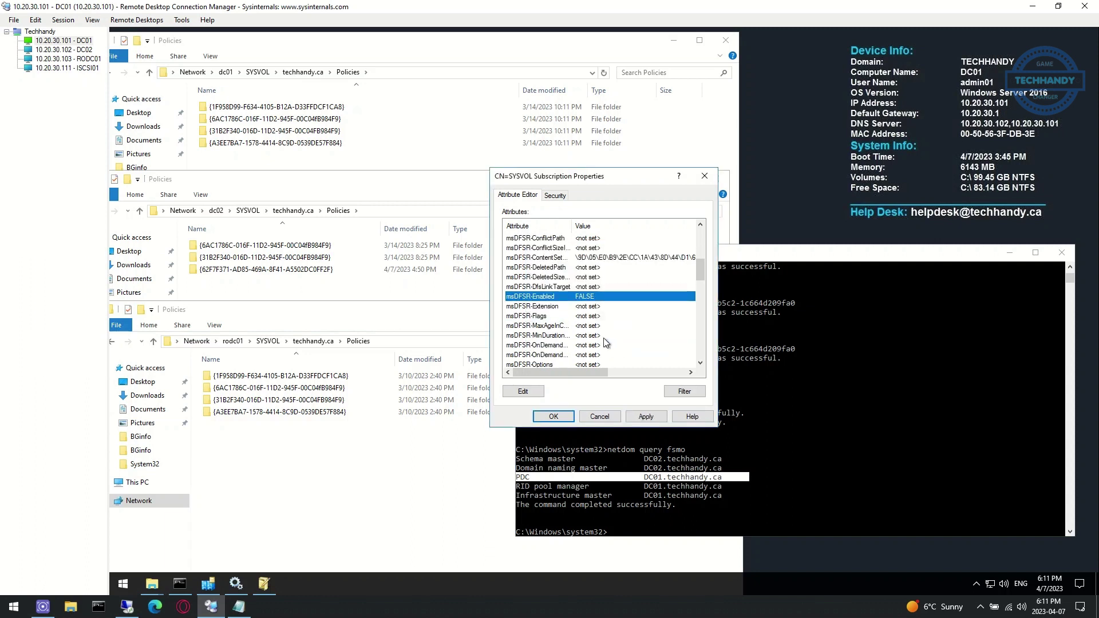
{"action": "left_click", "coordinate": [551, 338]}
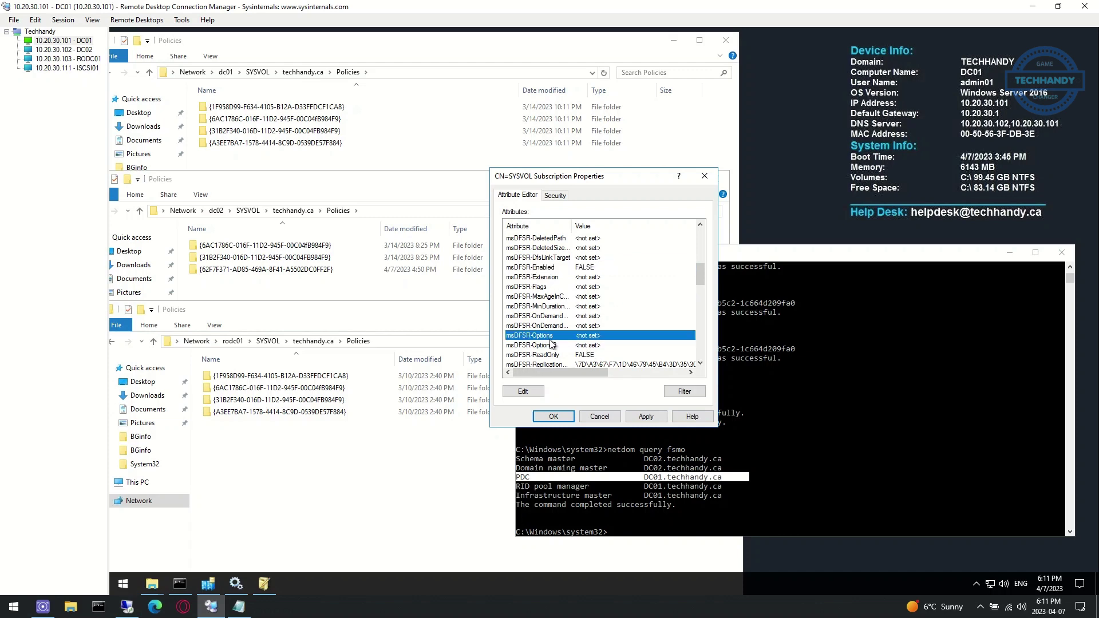
{"action": "left_click", "coordinate": [239, 606]}
{"action": "left_click_drag", "start_coordinate": [520, 324], "coordinate": [447, 324]}
{"action": "left_click", "coordinate": [1033, 143]}
{"action": "double_click", "coordinate": [549, 337]}
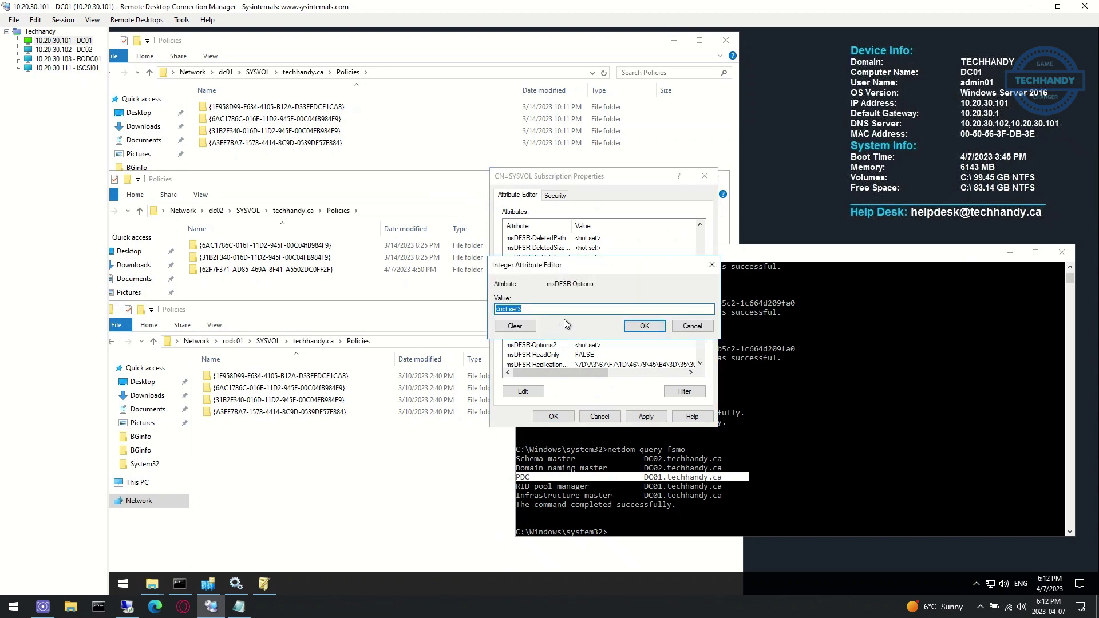
{"action": "type", "text": "1"}
{"action": "left_click", "coordinate": [643, 325]}
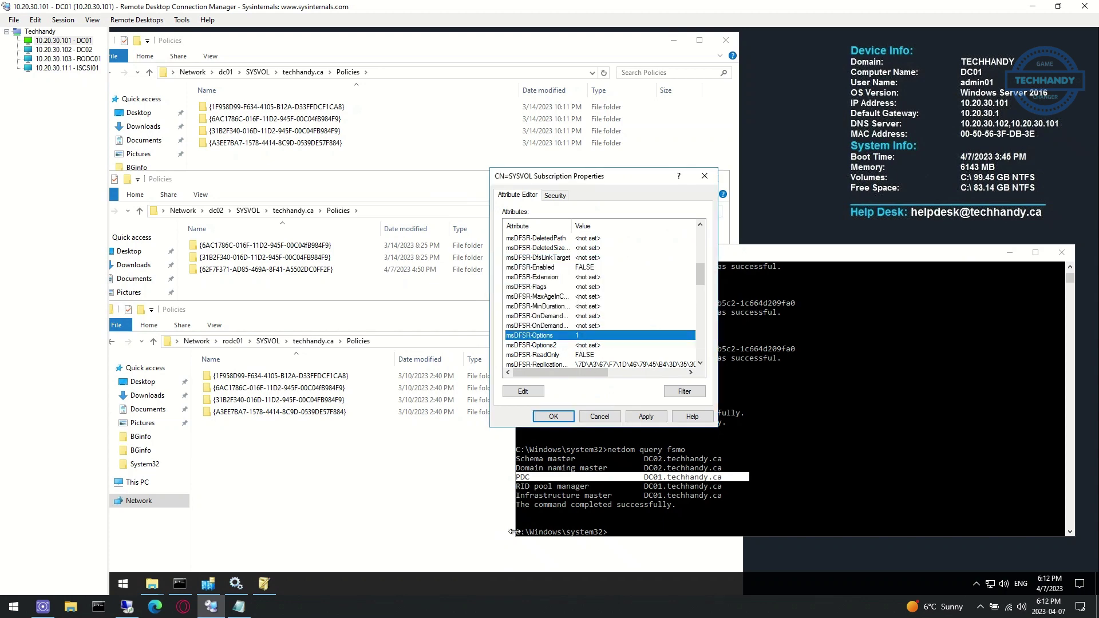
Mark the next 'ALL other domain controllers' step in the notes, then apply and close DC01's properties
{"action": "left_click", "coordinate": [239, 609]}
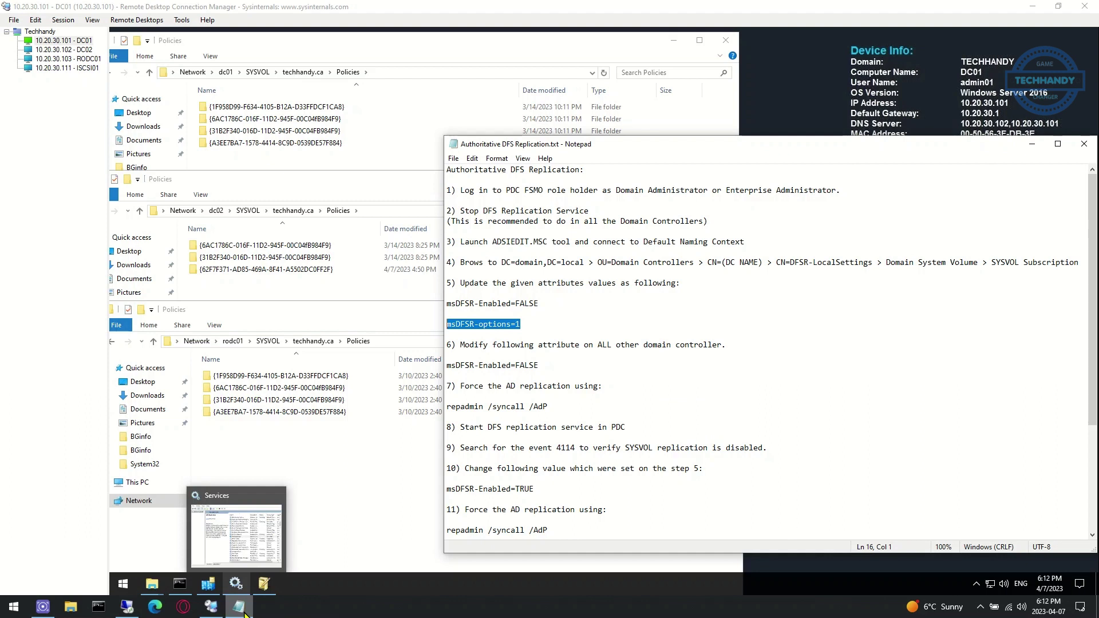
{"action": "left_click", "coordinate": [547, 363]}
{"action": "left_click", "coordinate": [449, 364], "text": "shift"}
{"action": "left_click", "coordinate": [598, 345]}
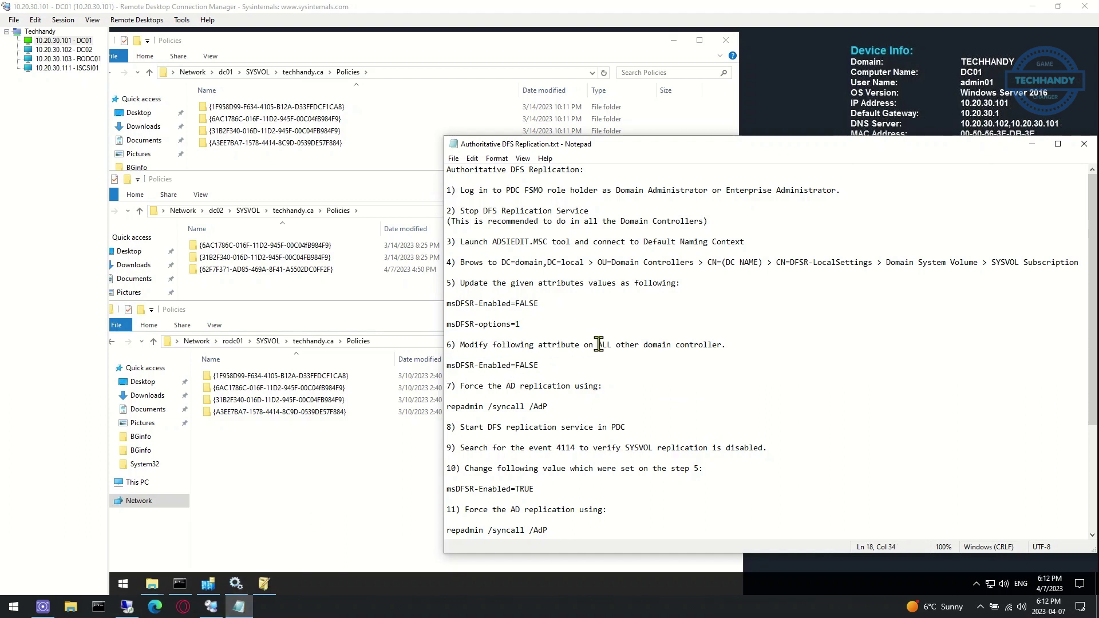
{"action": "left_click_drag", "start_coordinate": [598, 345], "coordinate": [744, 346]}
{"action": "left_click", "coordinate": [1032, 144]}
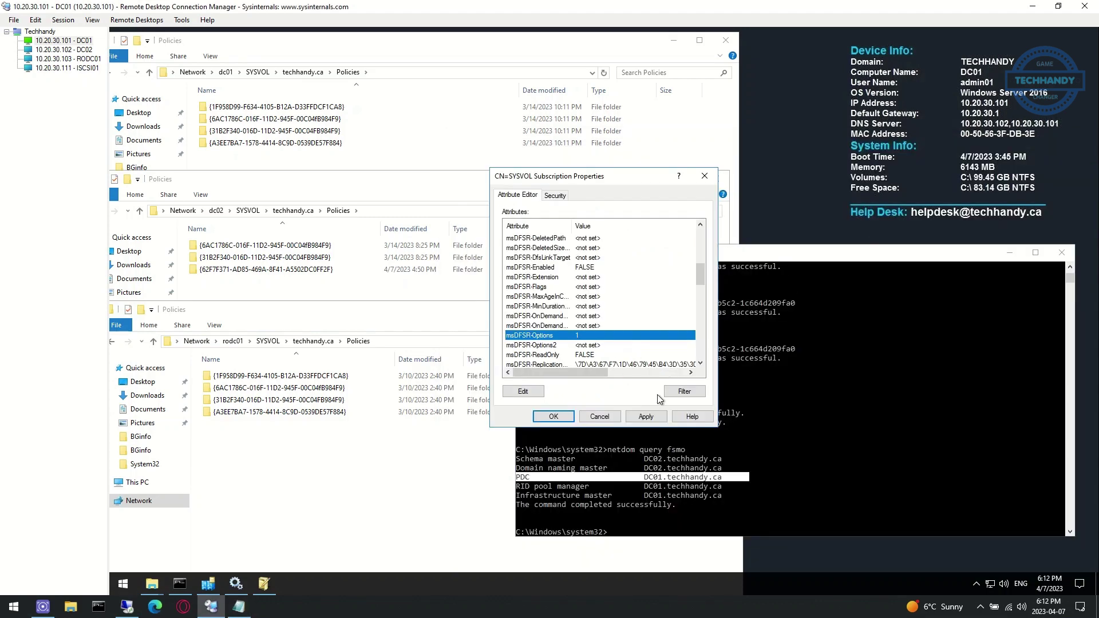
{"action": "left_click", "coordinate": [646, 416]}
{"action": "left_click", "coordinate": [554, 417]}
Open DC02's SYSVOL Subscription properties via DFSR-LocalSettings > Domain System Volume
{"action": "left_click", "coordinate": [263, 584]}
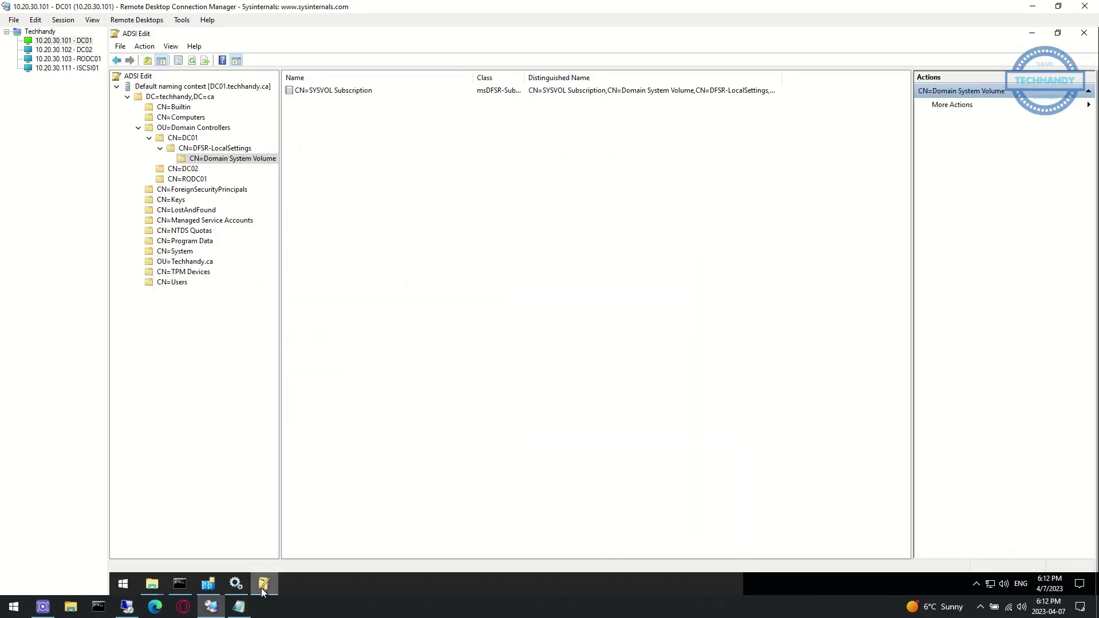
{"action": "left_click", "coordinate": [203, 128]}
{"action": "left_click", "coordinate": [331, 102]}
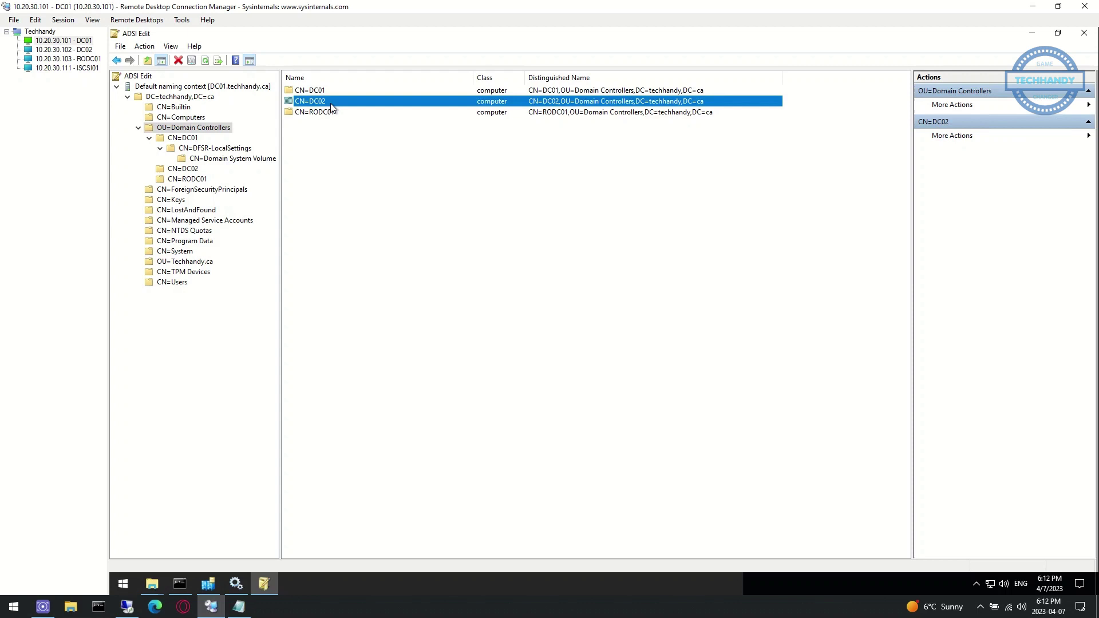
{"action": "double_click", "coordinate": [335, 101]}
{"action": "left_click", "coordinate": [371, 91]}
{"action": "double_click", "coordinate": [372, 92]}
{"action": "double_click", "coordinate": [373, 91]}
{"action": "double_click", "coordinate": [375, 92]}
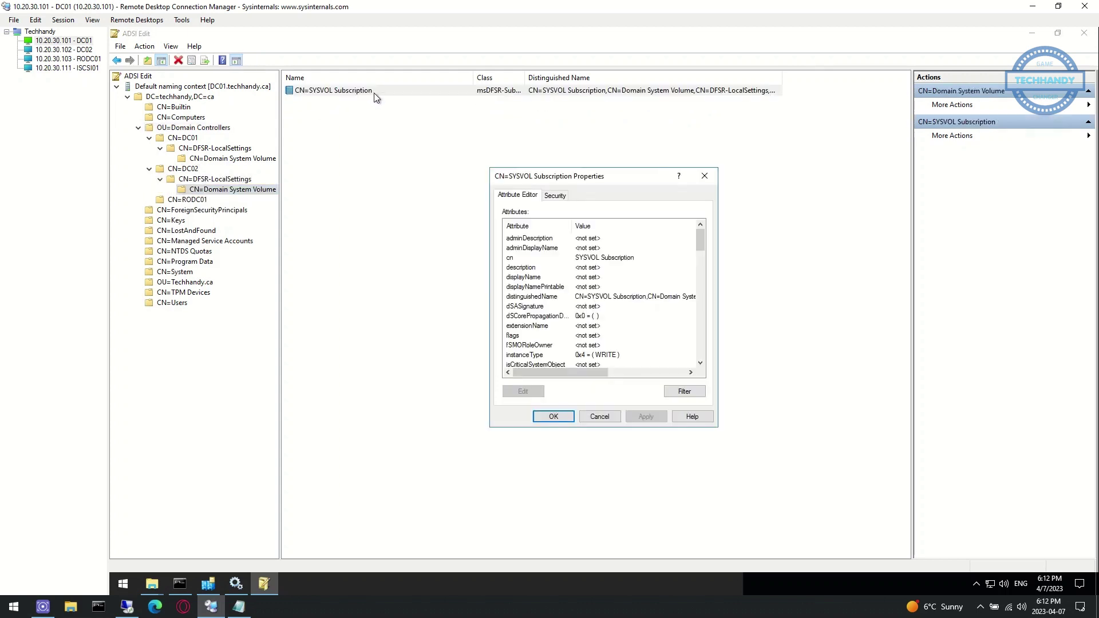
{"action": "scroll", "coordinate": [593, 363], "scroll_direction": "down", "scroll_amount": 4}
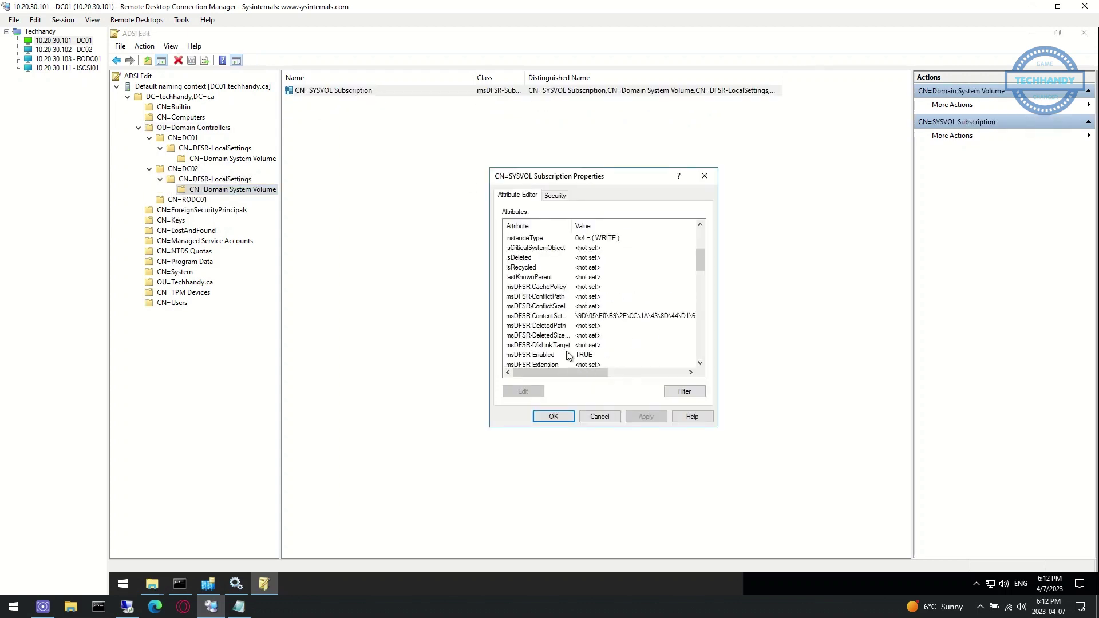
Set DC02's msDFSR-Enabled to False and apply the change
{"action": "left_click", "coordinate": [568, 356]}
{"action": "double_click", "coordinate": [600, 353]}
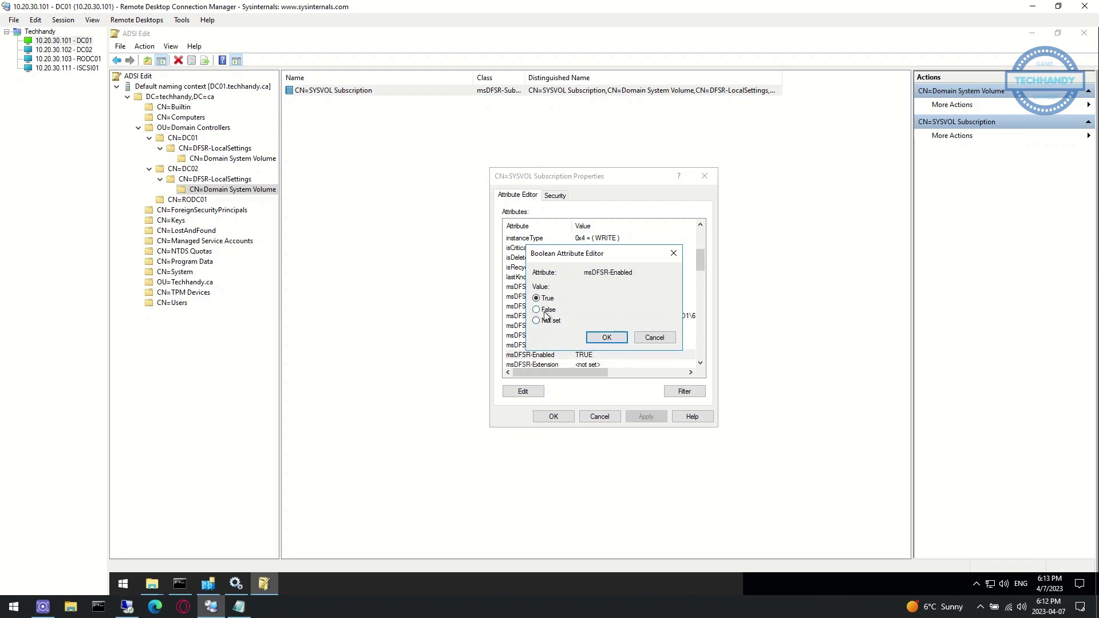
{"action": "left_click", "coordinate": [545, 313]}
{"action": "left_click", "coordinate": [606, 338]}
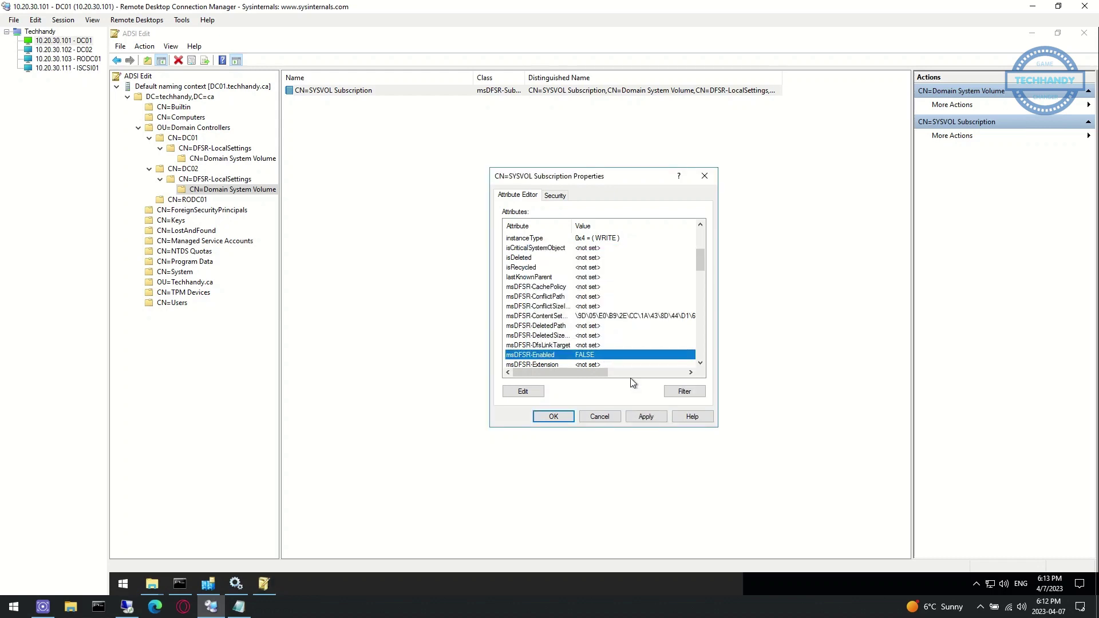
{"action": "left_click", "coordinate": [239, 606]}
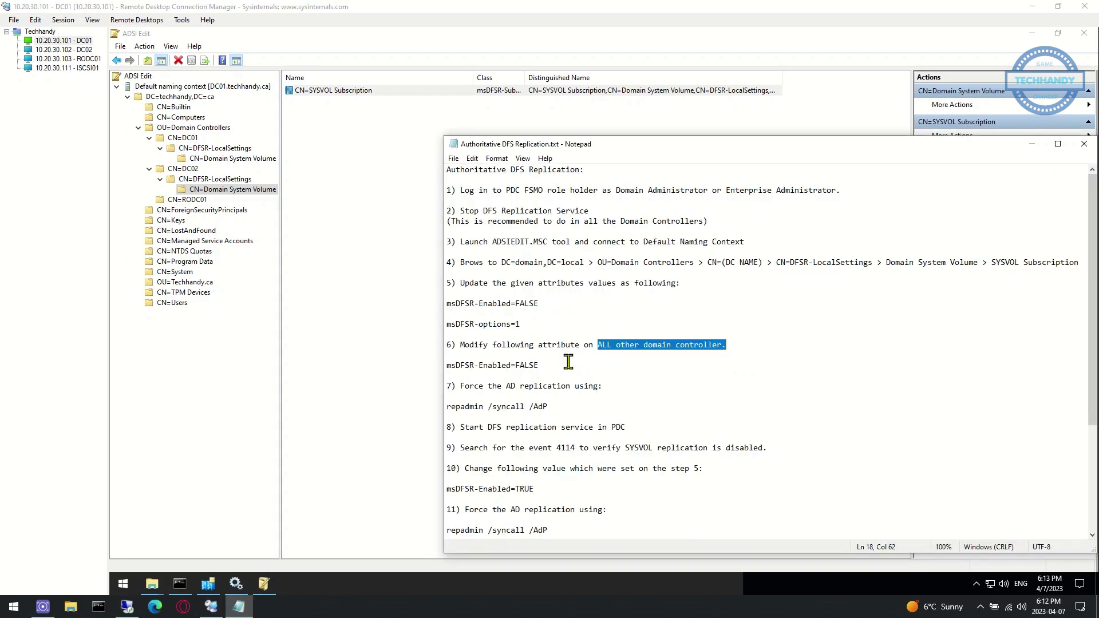
{"action": "left_click", "coordinate": [1032, 144]}
{"action": "left_click", "coordinate": [646, 417]}
{"action": "left_click", "coordinate": [546, 418]}
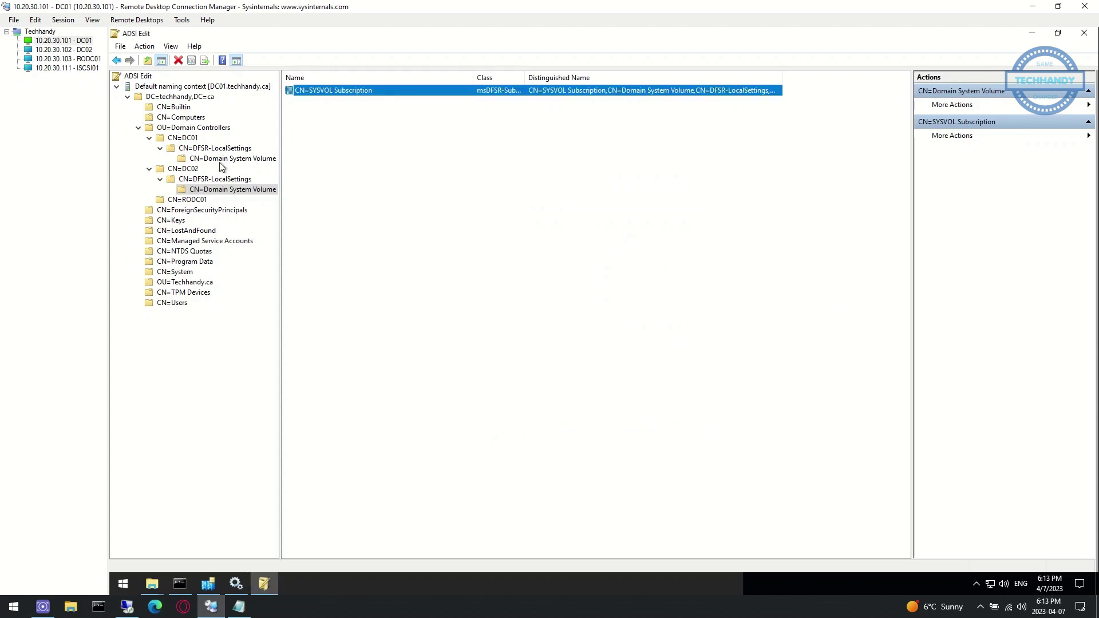
Set msDFSR-Enabled to False on RODC01's SYSVOL Subscription and close its properties
{"action": "left_click", "coordinate": [190, 128]}
{"action": "double_click", "coordinate": [333, 113]}
{"action": "double_click", "coordinate": [365, 93]}
{"action": "double_click", "coordinate": [396, 92]}
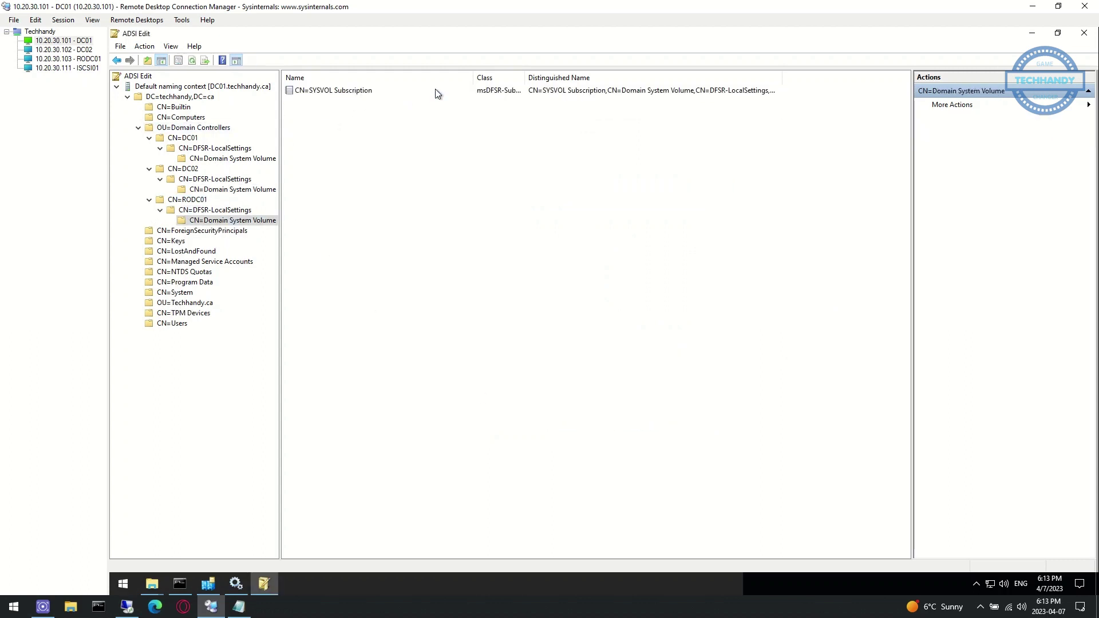
{"action": "double_click", "coordinate": [431, 92]}
{"action": "scroll", "coordinate": [609, 337], "scroll_direction": "down", "scroll_amount": 15}
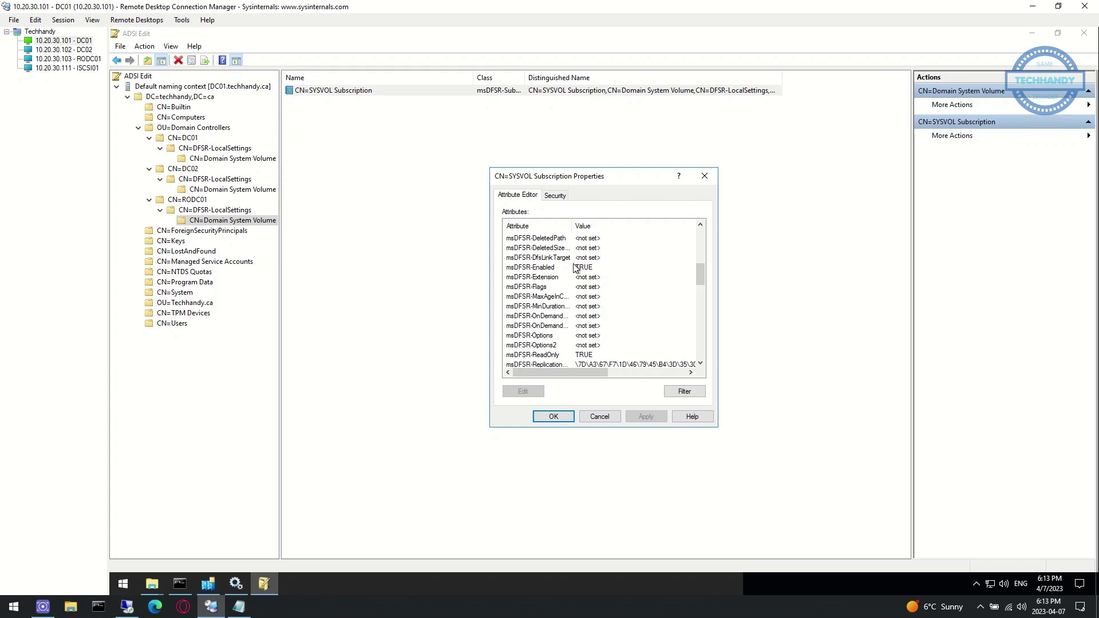
{"action": "double_click", "coordinate": [555, 273]}
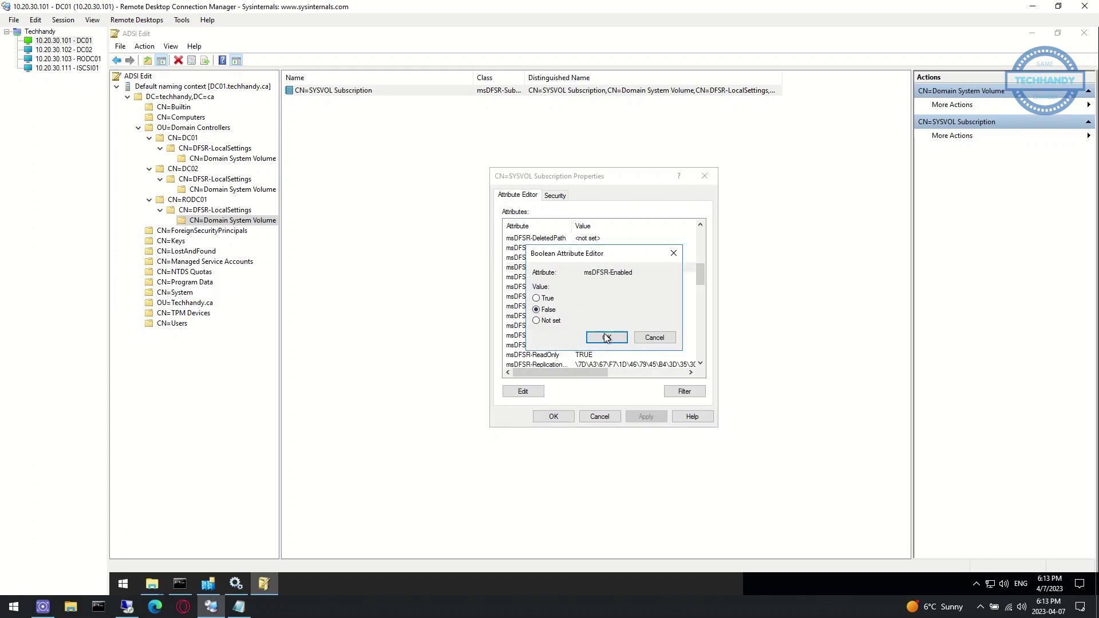
{"action": "left_click", "coordinate": [606, 337]}
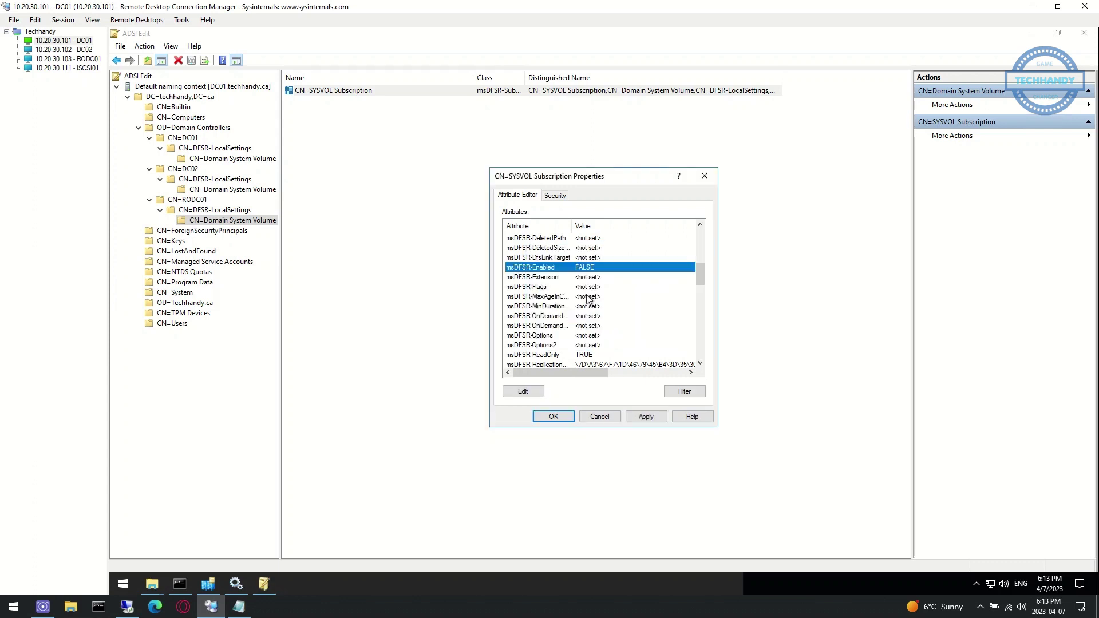
{"action": "left_click", "coordinate": [596, 417]}
{"action": "left_click", "coordinate": [264, 584]}
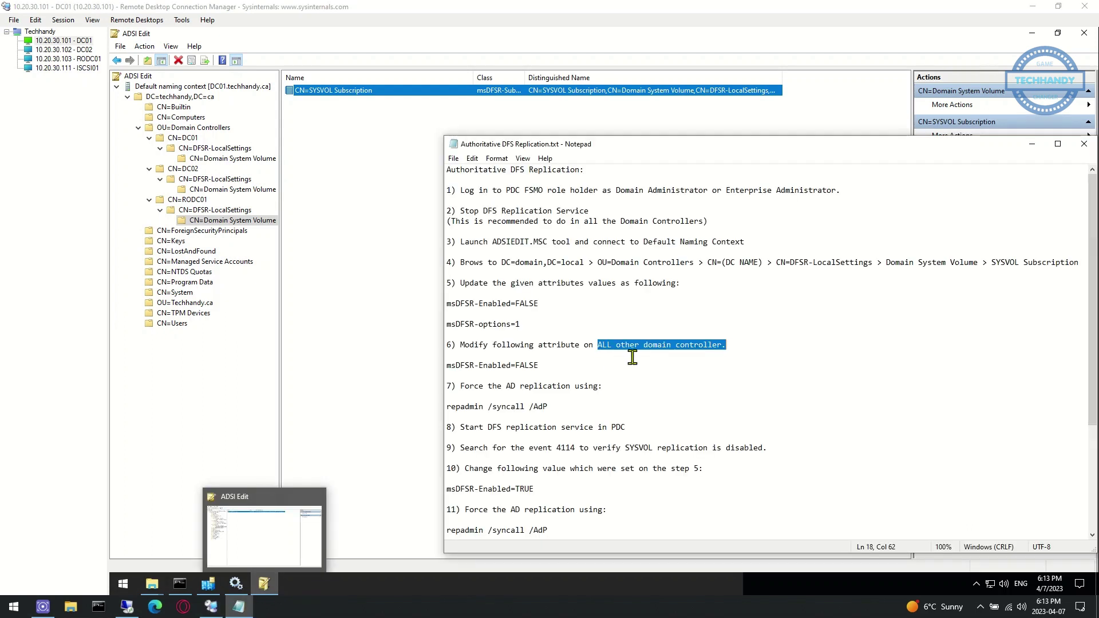
Copy the repadmin /syncall /AdP command from the notes and clear the prompt
{"action": "scroll", "coordinate": [619, 391], "scroll_direction": "down", "scroll_amount": 1}
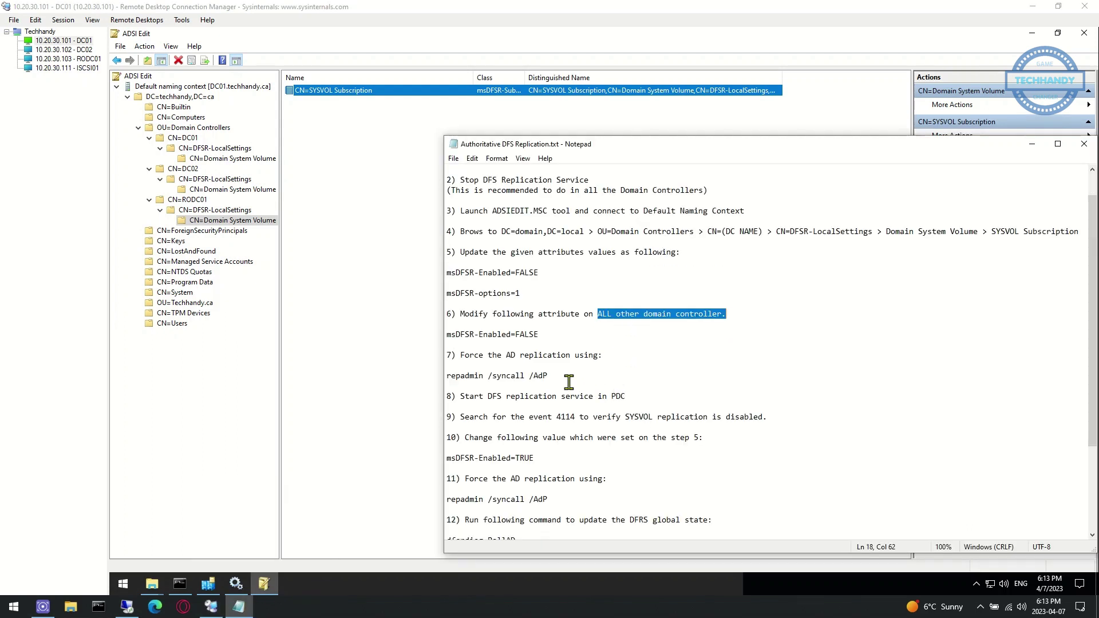
{"action": "left_click_drag", "start_coordinate": [551, 376], "coordinate": [447, 376]}
{"action": "right_click", "coordinate": [475, 380]}
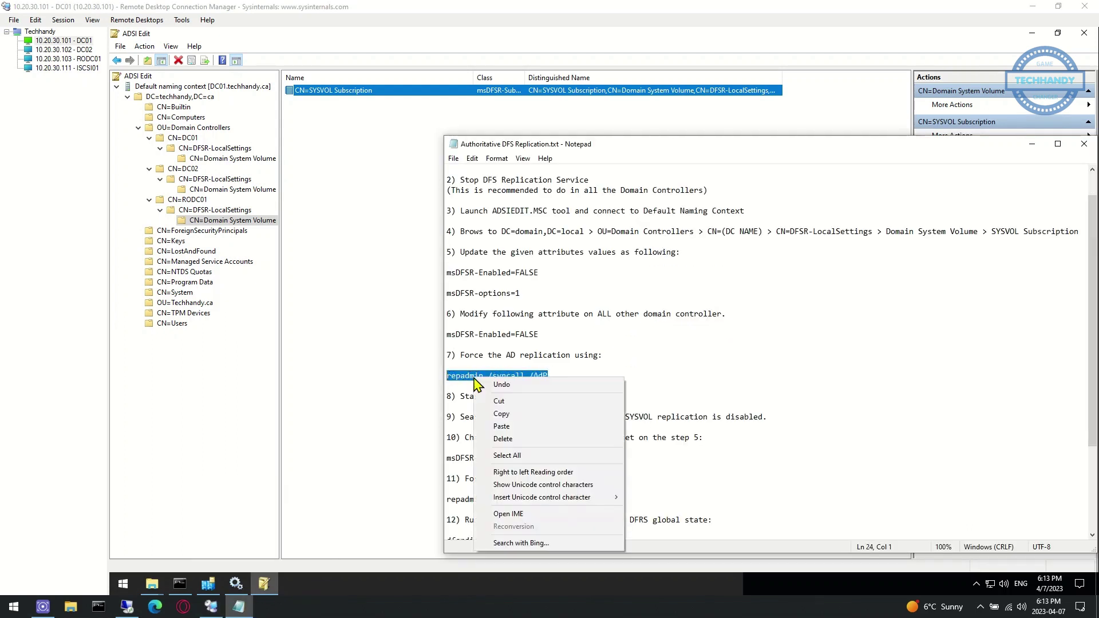
{"action": "left_click", "coordinate": [501, 414]}
{"action": "left_click", "coordinate": [180, 584]}
{"action": "scroll", "coordinate": [634, 533], "scroll_direction": "down", "scroll_amount": 9}
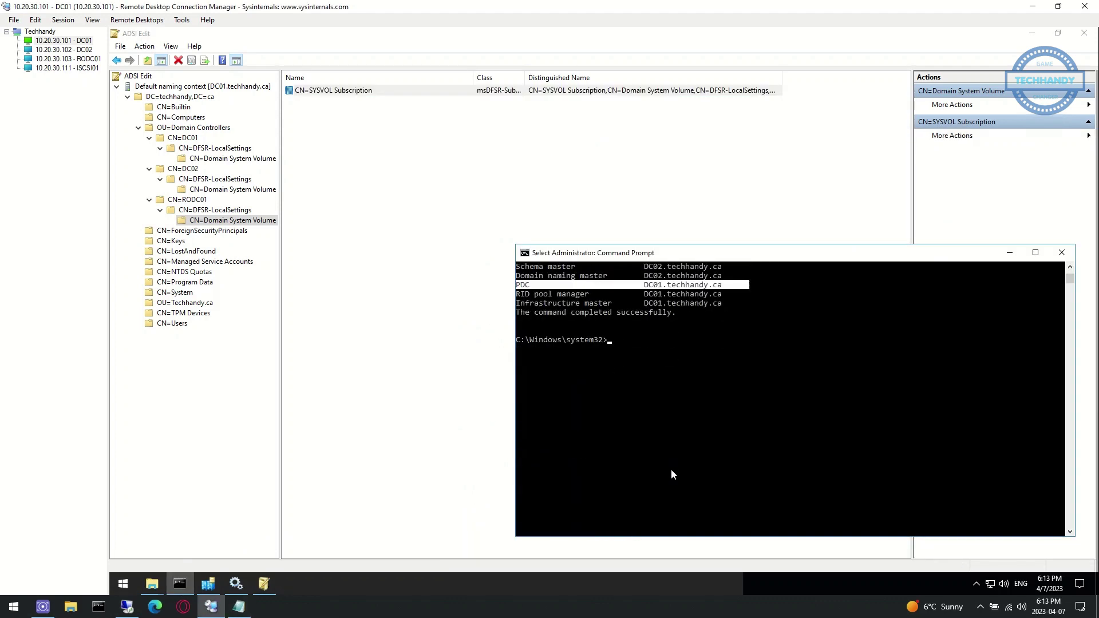
{"action": "right_click", "coordinate": [692, 335]}
{"action": "right_click", "coordinate": [684, 335]}
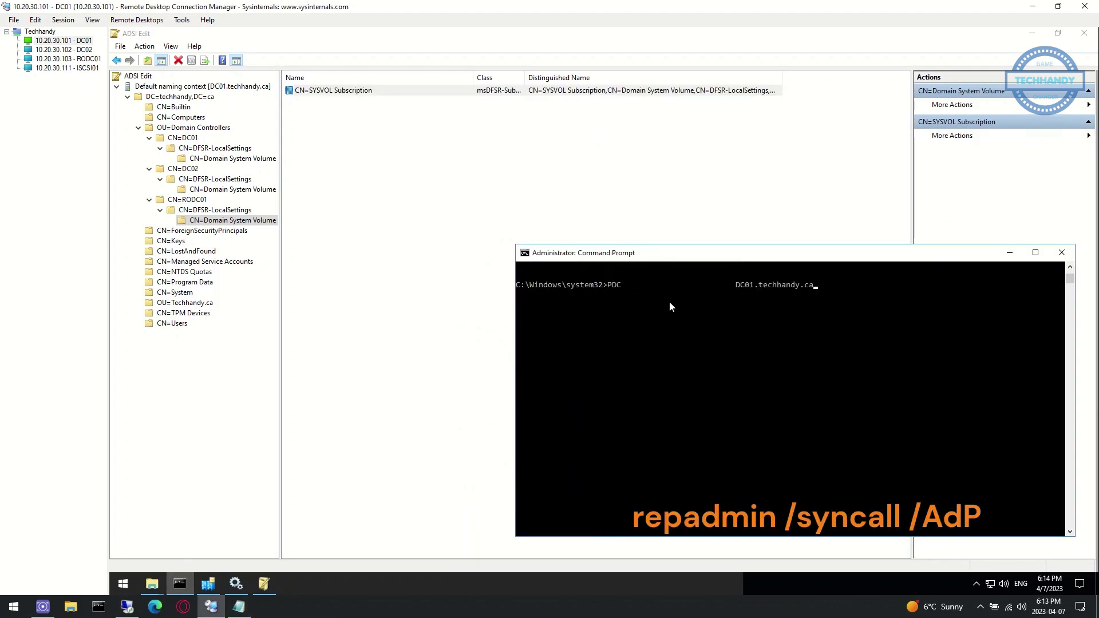
{"action": "key", "text": "BackSpace"}
{"action": "key", "text": "BackSpace"}
{"action": "key", "text": "BackSpace"}
{"action": "key", "text": "BackSpace"}
{"action": "key", "text": "BackSpace"}
{"action": "key", "text": "BackSpace"}
{"action": "key", "text": "BackSpace"}
{"action": "key", "text": "BackSpace"}
{"action": "key", "text": "BackSpace"}
{"action": "key", "text": "BackSpace"}
{"action": "key", "text": "BackSpace"}
{"action": "key", "text": "BackSpace"}
{"action": "key", "text": "BackSpace"}
{"action": "key", "text": "BackSpace"}
{"action": "key", "text": "BackSpace"}
{"action": "key", "text": "BackSpace"}
{"action": "key", "text": "BackSpace"}
{"action": "key", "text": "BackSpace"}
{"action": "key", "text": "BackSpace"}
{"action": "key", "text": "BackSpace"}
Run repadmin /syncall /AdP and mark step 8 in the notes
{"action": "type", "text": "repadmin /syncall /Ad"}
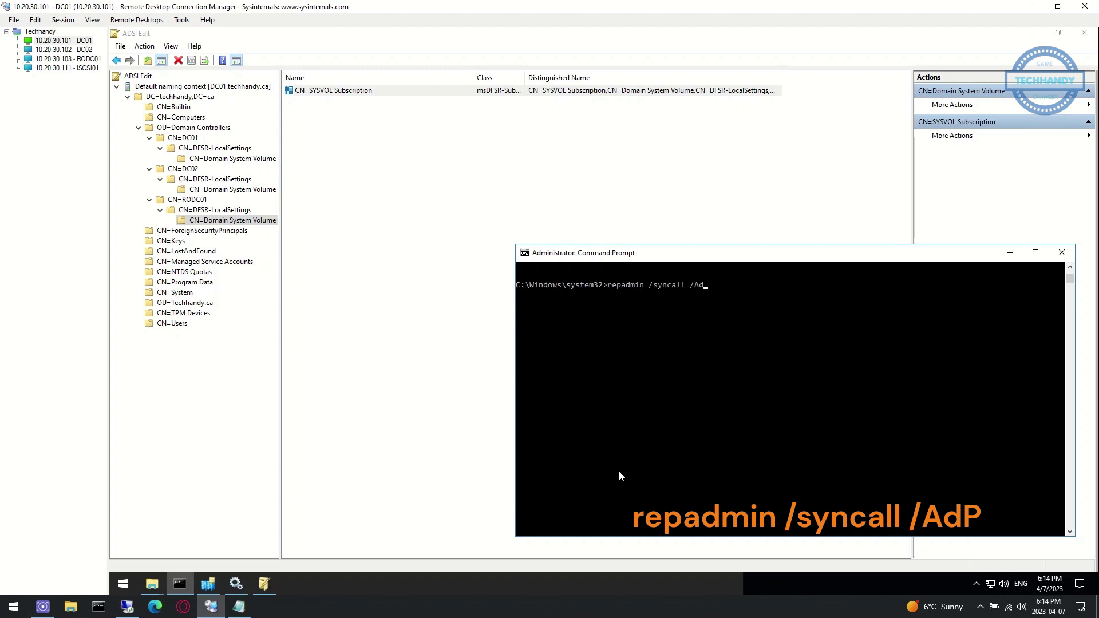
{"action": "type", "text": "P"}
{"action": "key", "text": "Return"}
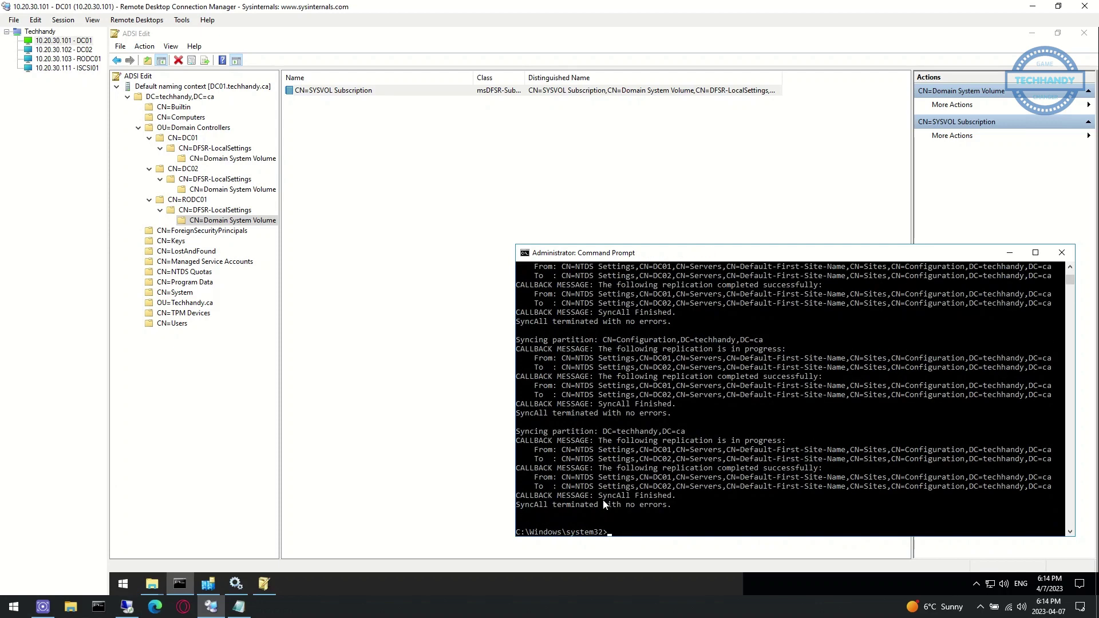
{"action": "left_click", "coordinate": [274, 586]}
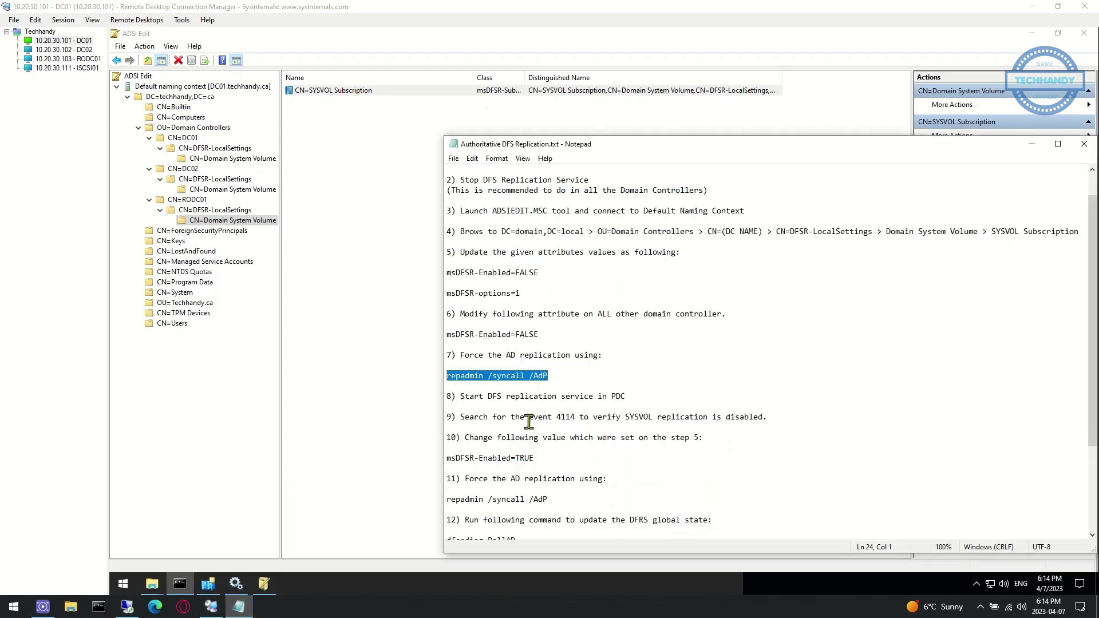
{"action": "left_click_drag", "start_coordinate": [459, 396], "coordinate": [627, 396]}
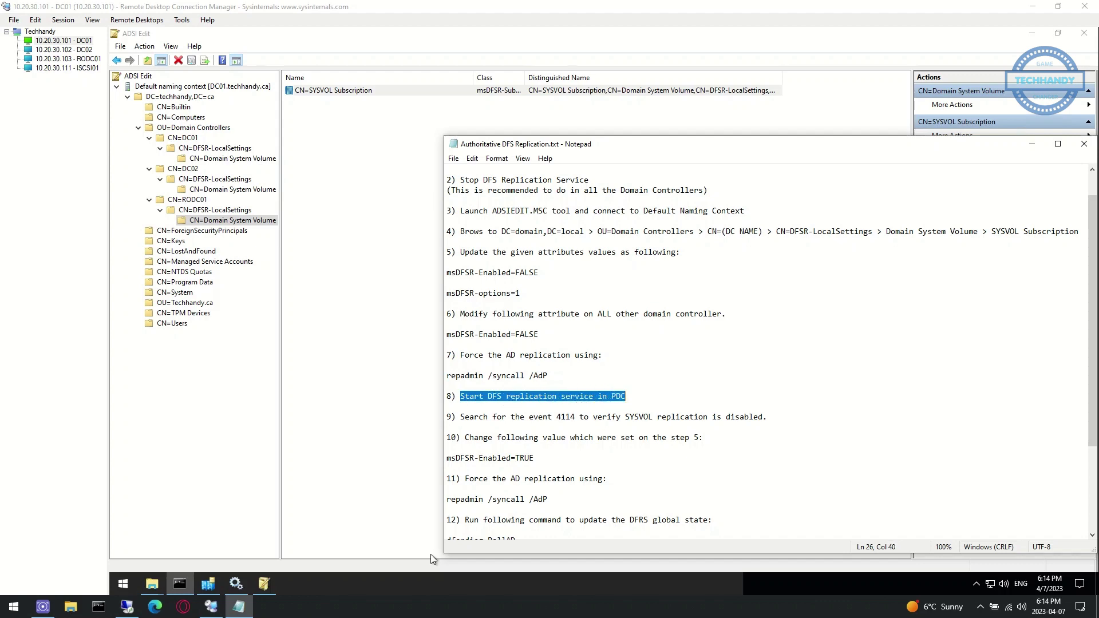
{"action": "left_click", "coordinate": [213, 583]}
{"action": "left_click", "coordinate": [189, 584]}
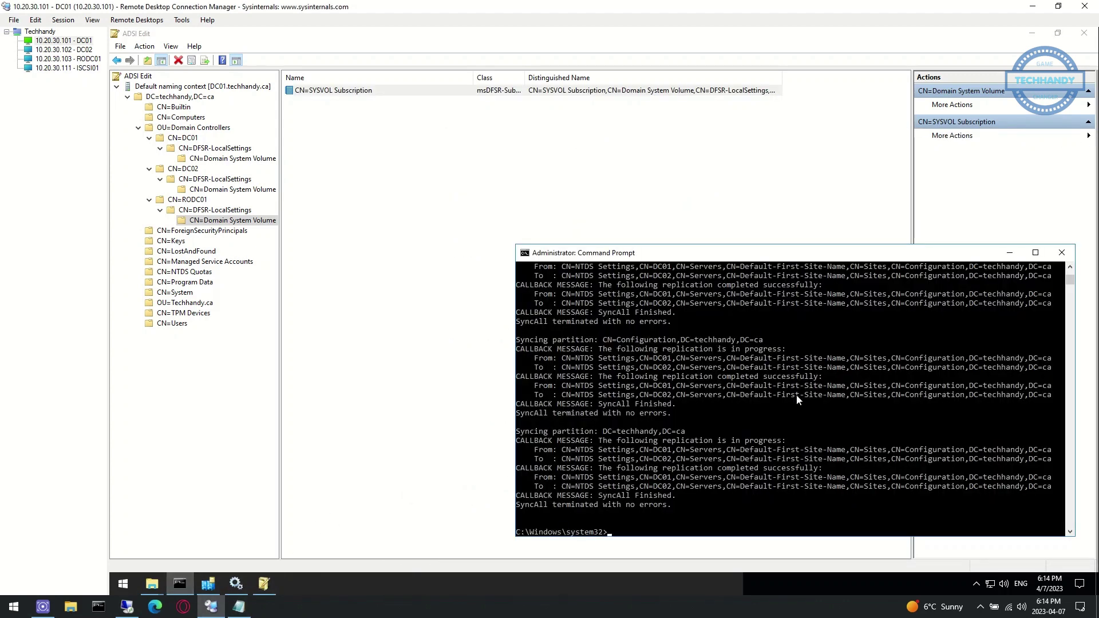
{"action": "scroll", "coordinate": [710, 421], "scroll_direction": "up", "scroll_amount": 12}
{"action": "scroll", "coordinate": [711, 420], "scroll_direction": "down", "scroll_amount": 12}
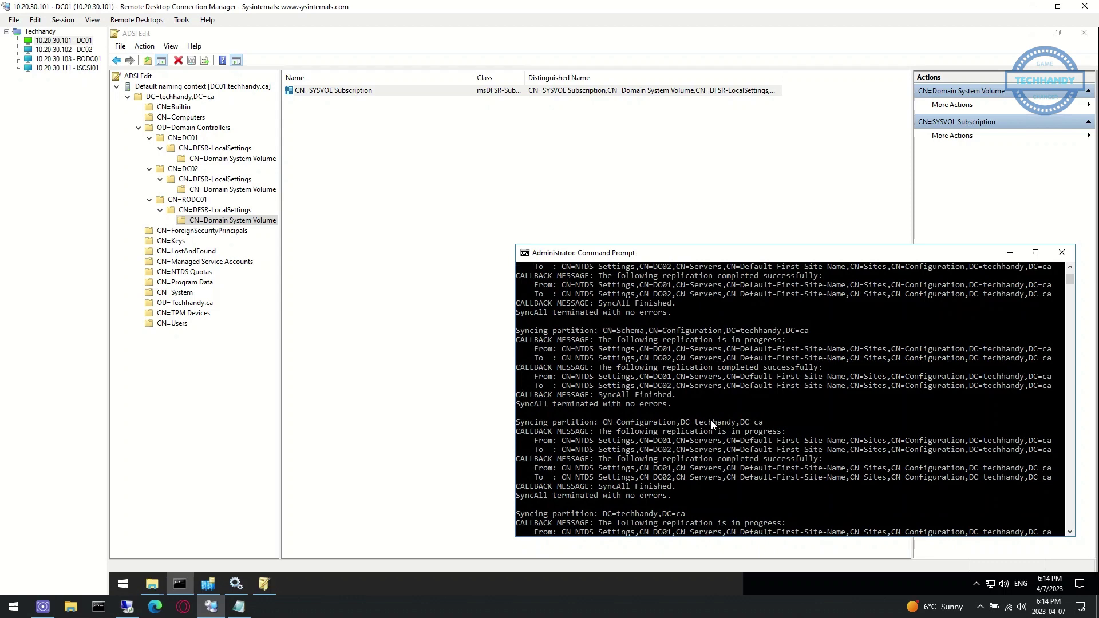
Start the DFS Replication service on DC01
{"action": "left_click", "coordinate": [236, 584]}
{"action": "left_click", "coordinate": [419, 245]}
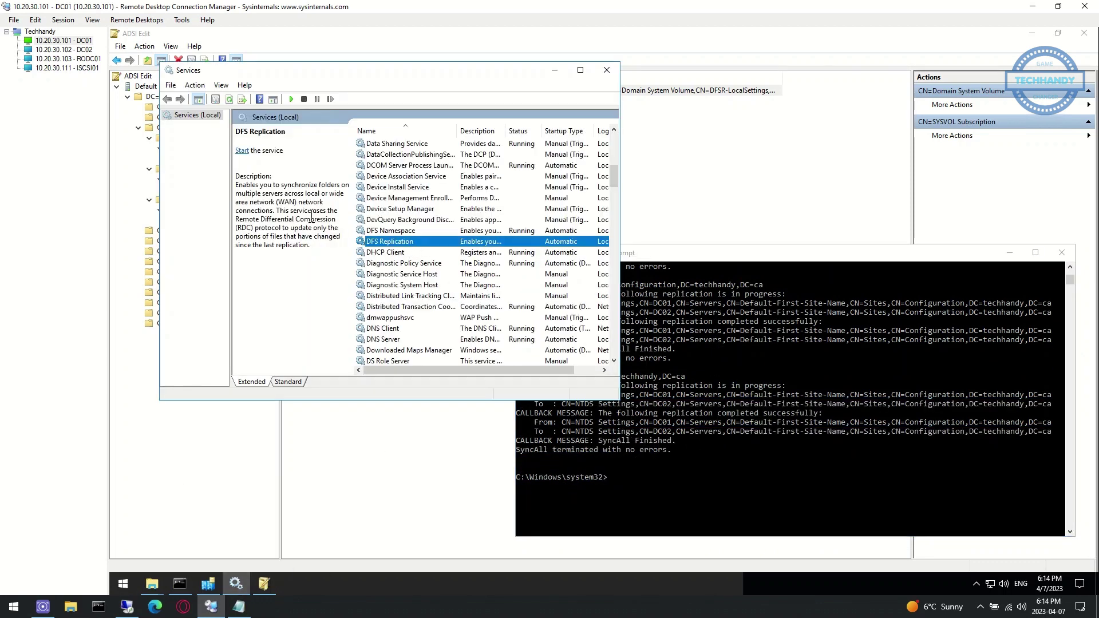
{"action": "left_click", "coordinate": [243, 152]}
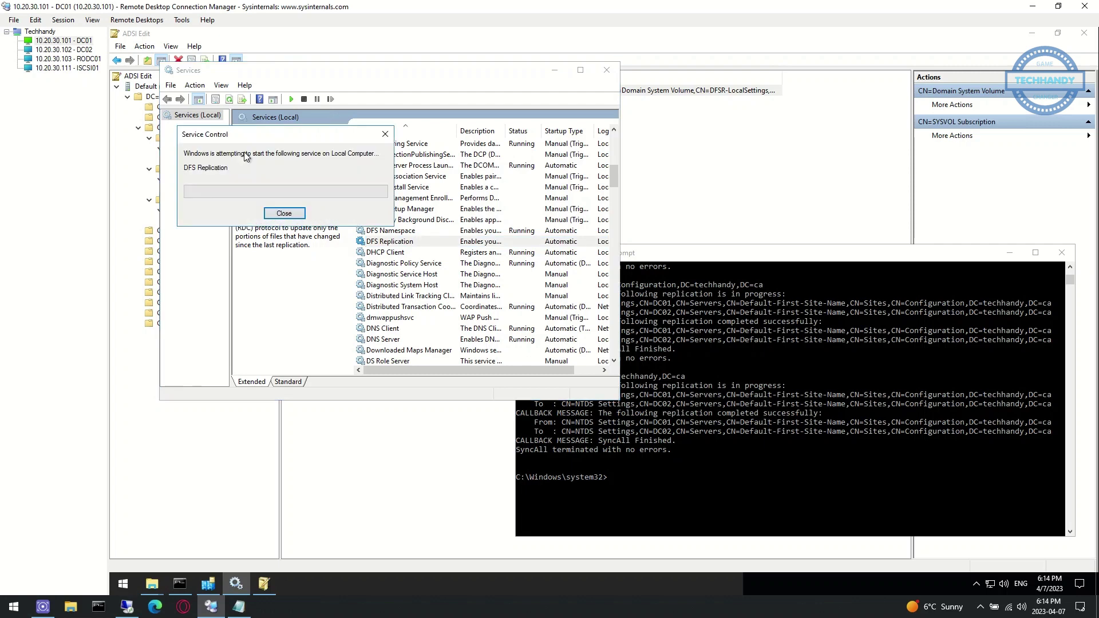
Correct step 9 in the notes so it reads 'enabled'
{"action": "left_click", "coordinate": [239, 607]}
{"action": "scroll", "coordinate": [553, 360], "scroll_direction": "down", "scroll_amount": 1}
{"action": "left_click_drag", "start_coordinate": [465, 314], "coordinate": [710, 316]}
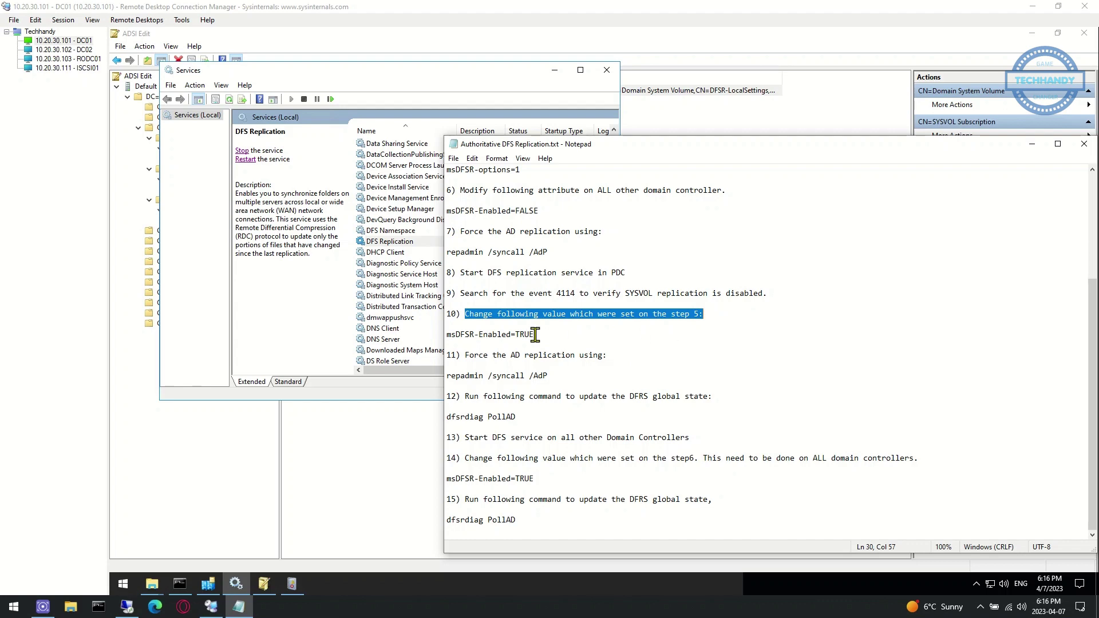
{"action": "left_click_drag", "start_coordinate": [535, 335], "coordinate": [438, 339]}
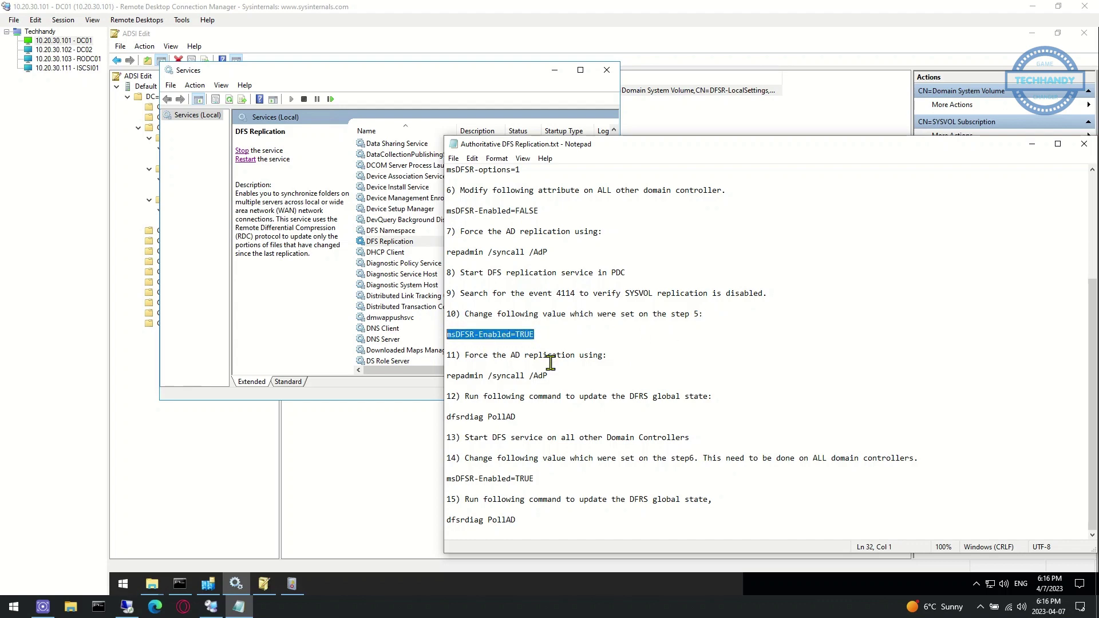
{"action": "key", "text": "ctrl+z"}
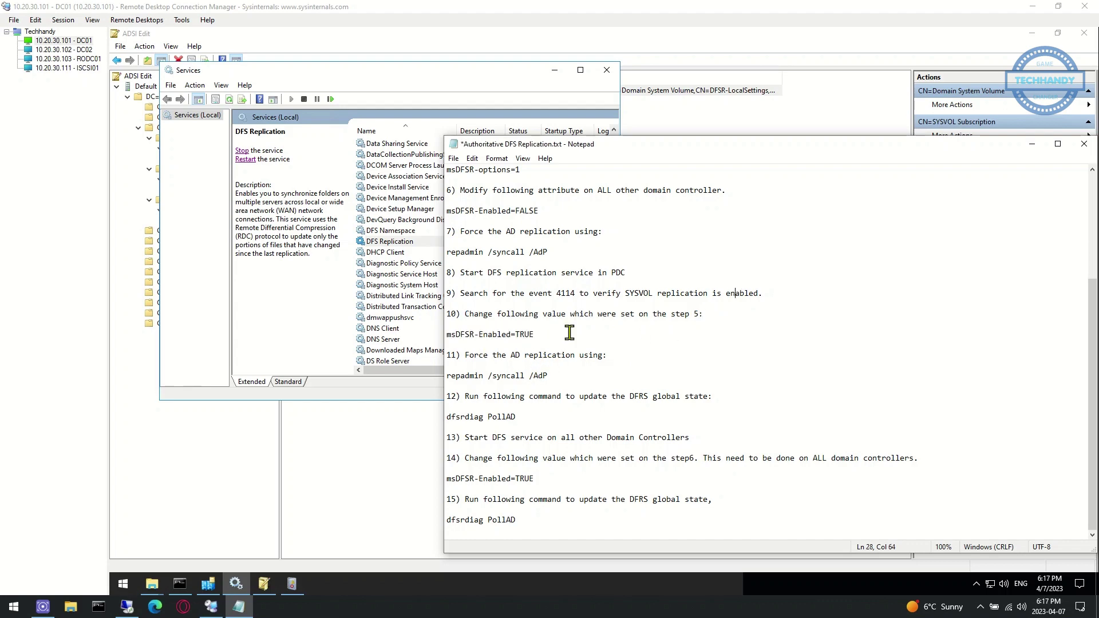
Set msDFSR-Enabled to True on DC01's SYSVOL Subscription and mark that line in the notes
{"action": "left_click", "coordinate": [264, 584]}
{"action": "left_click", "coordinate": [191, 128]}
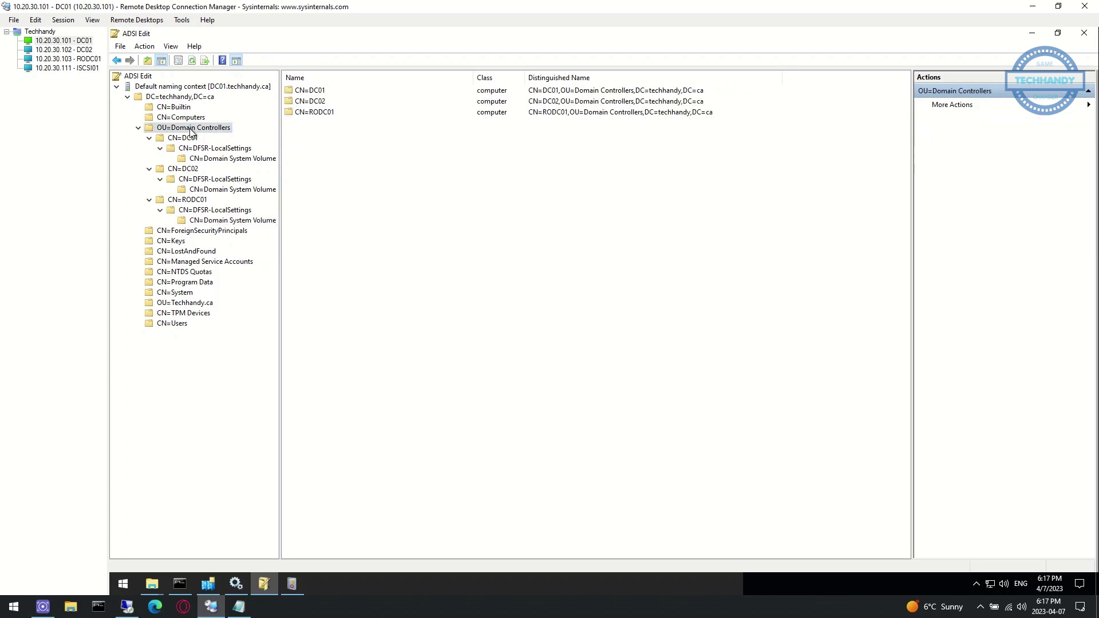
{"action": "double_click", "coordinate": [335, 92]}
{"action": "double_click", "coordinate": [401, 91]}
{"action": "double_click", "coordinate": [487, 91]}
{"action": "double_click", "coordinate": [512, 91]}
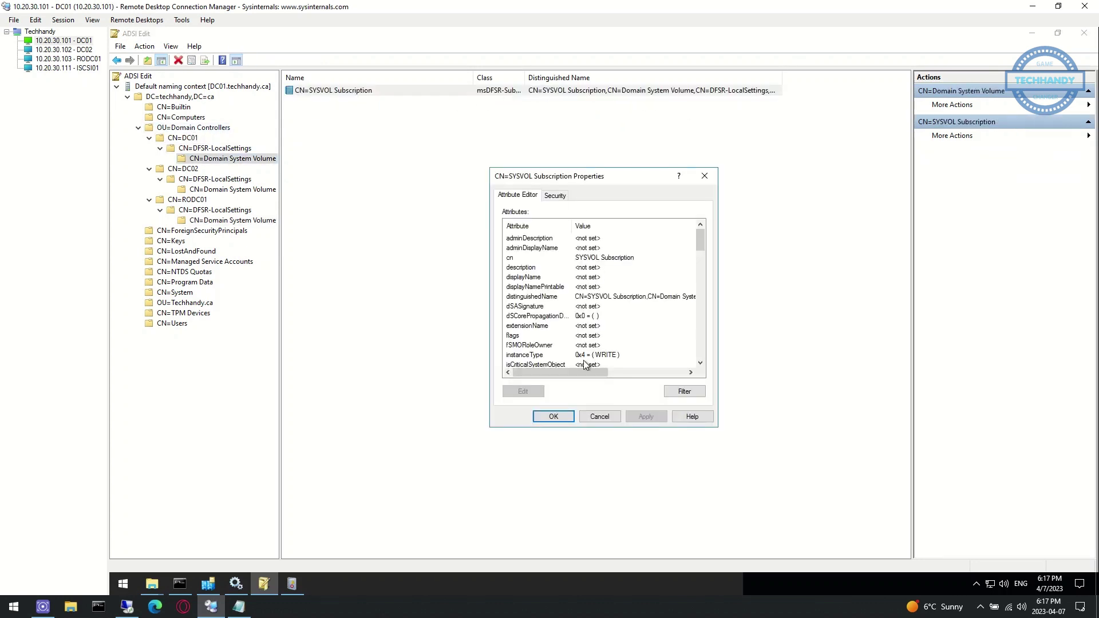
{"action": "scroll", "coordinate": [602, 328], "scroll_direction": "down", "scroll_amount": 3}
{"action": "double_click", "coordinate": [575, 326]}
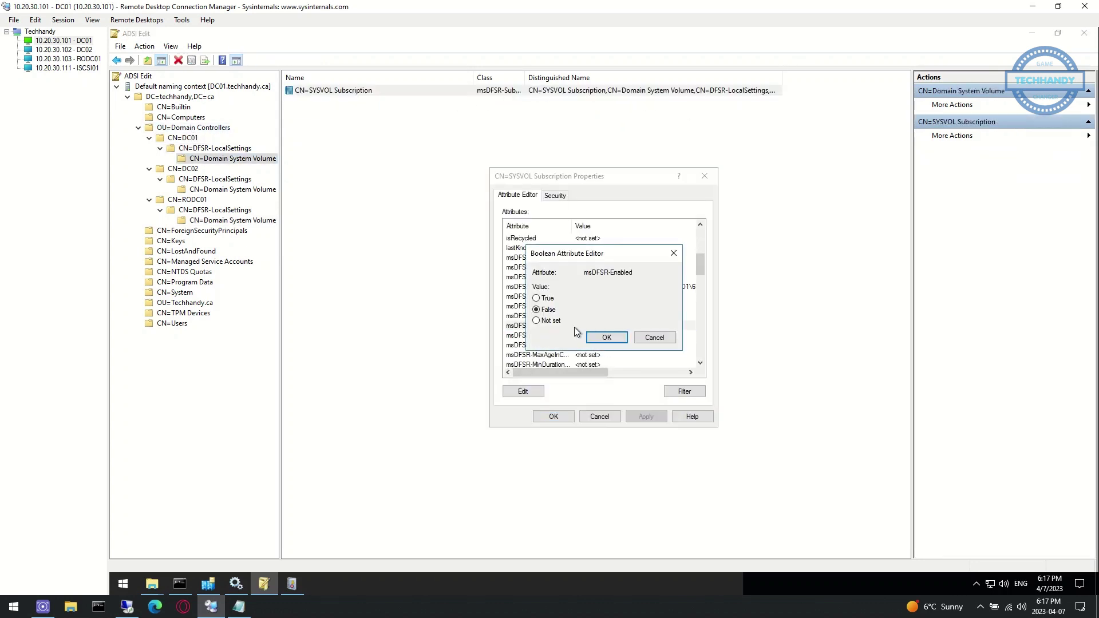
{"action": "left_click", "coordinate": [545, 299]}
{"action": "left_click", "coordinate": [615, 339]}
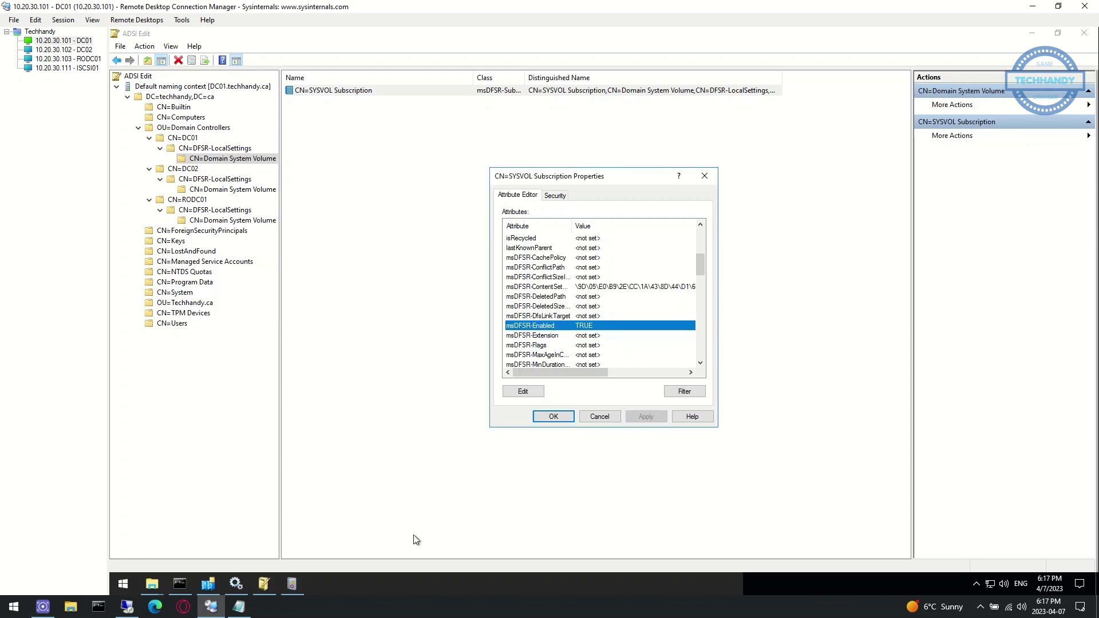
{"action": "left_click", "coordinate": [264, 583]}
{"action": "left_click_drag", "start_coordinate": [571, 338], "coordinate": [447, 337]}
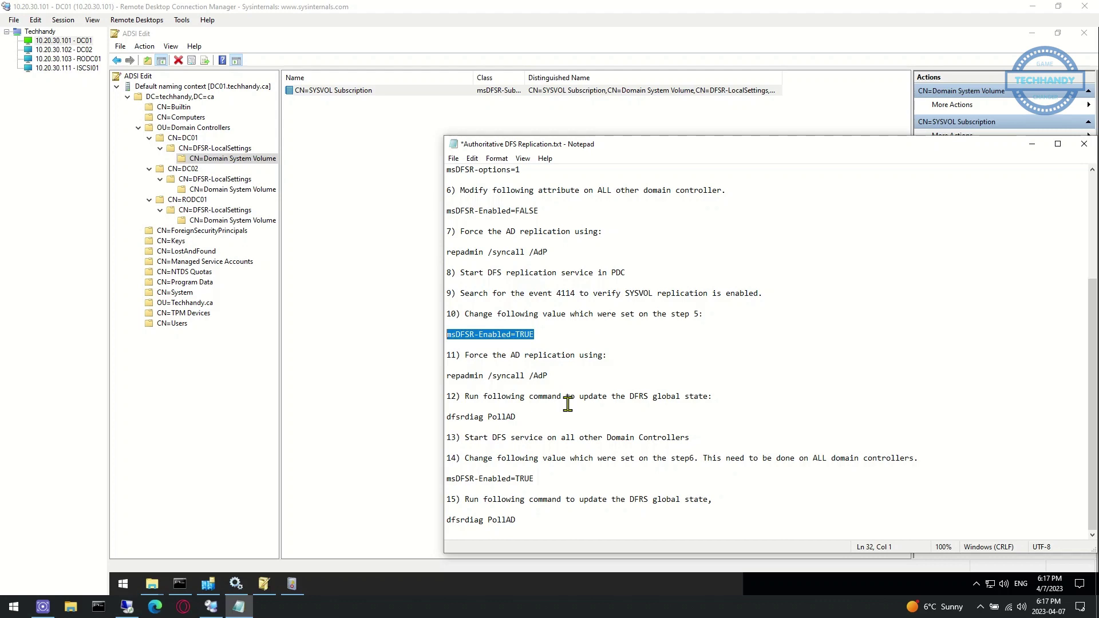
Rerun repadmin /syncall /AdP and mark step 11's command in the notes
{"action": "left_click", "coordinate": [181, 595]}
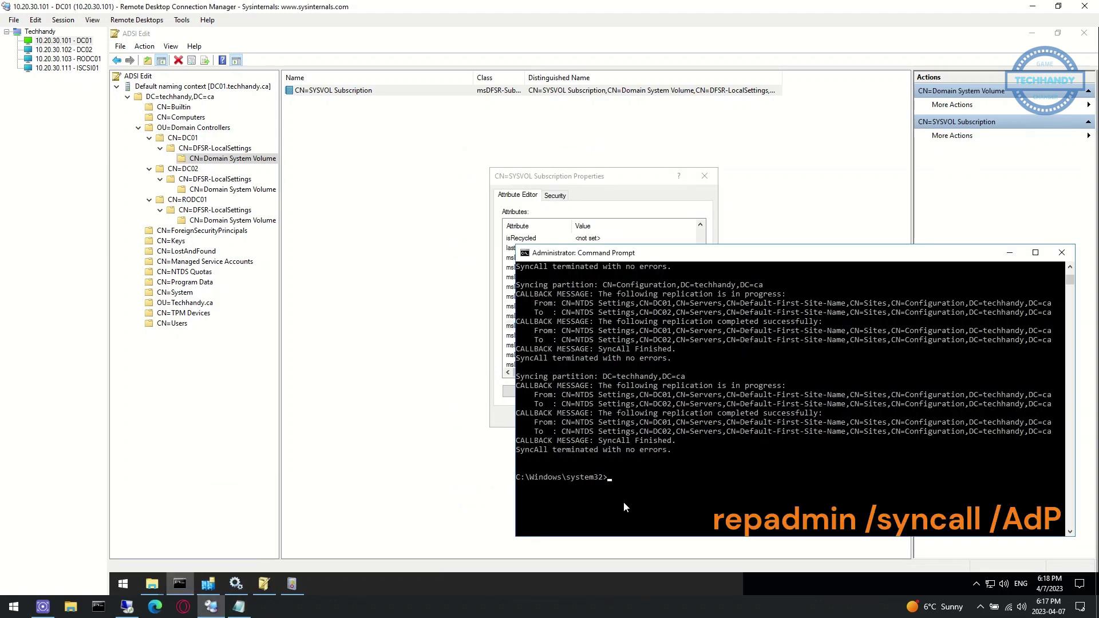
{"action": "type", "text": "repadmin /syncall /AdP"}
{"action": "key", "text": "Return"}
{"action": "scroll", "coordinate": [669, 431], "scroll_direction": "up", "scroll_amount": 9}
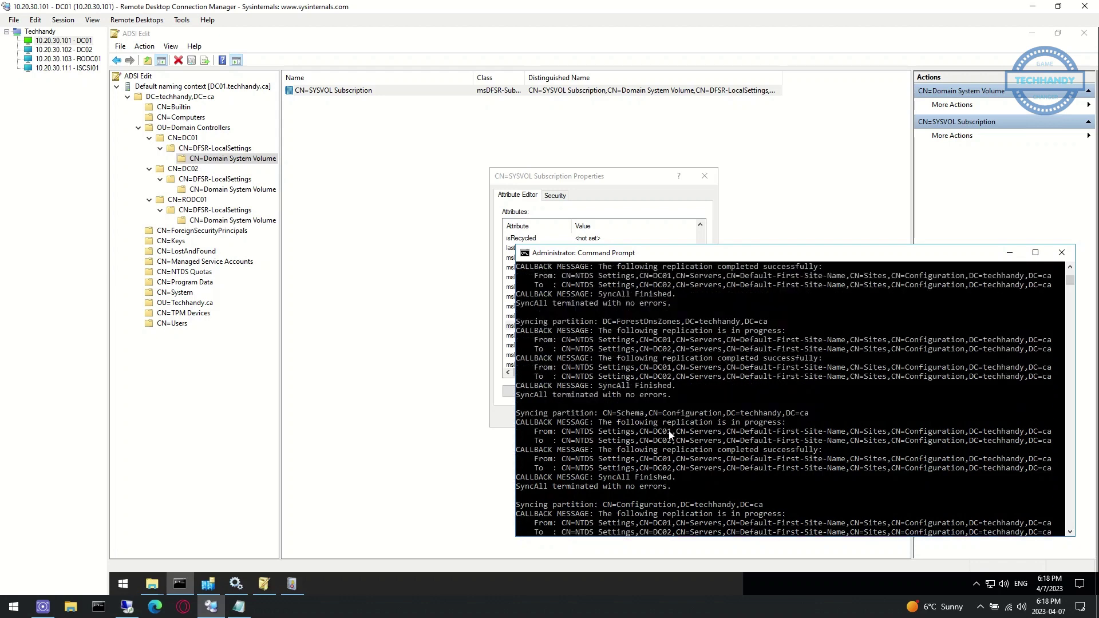
{"action": "scroll", "coordinate": [669, 431], "scroll_direction": "down", "scroll_amount": 10}
{"action": "scroll", "coordinate": [673, 426], "scroll_direction": "down", "scroll_amount": 2}
{"action": "left_click", "coordinate": [1009, 253]}
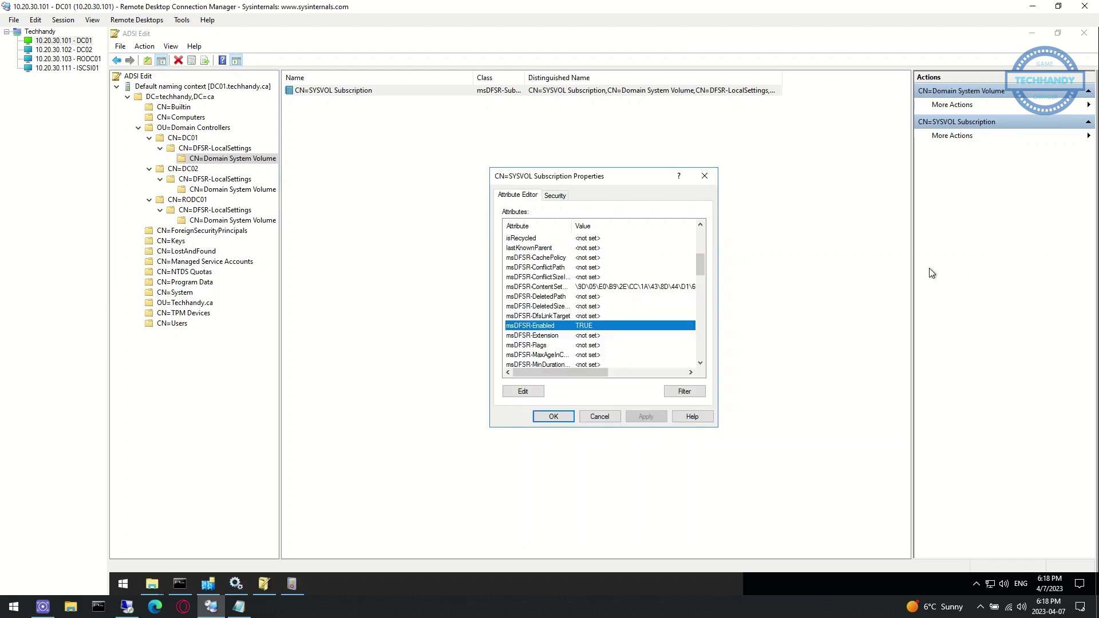
{"action": "left_click", "coordinate": [239, 606]}
{"action": "left_click_drag", "start_coordinate": [549, 376], "coordinate": [451, 377]}
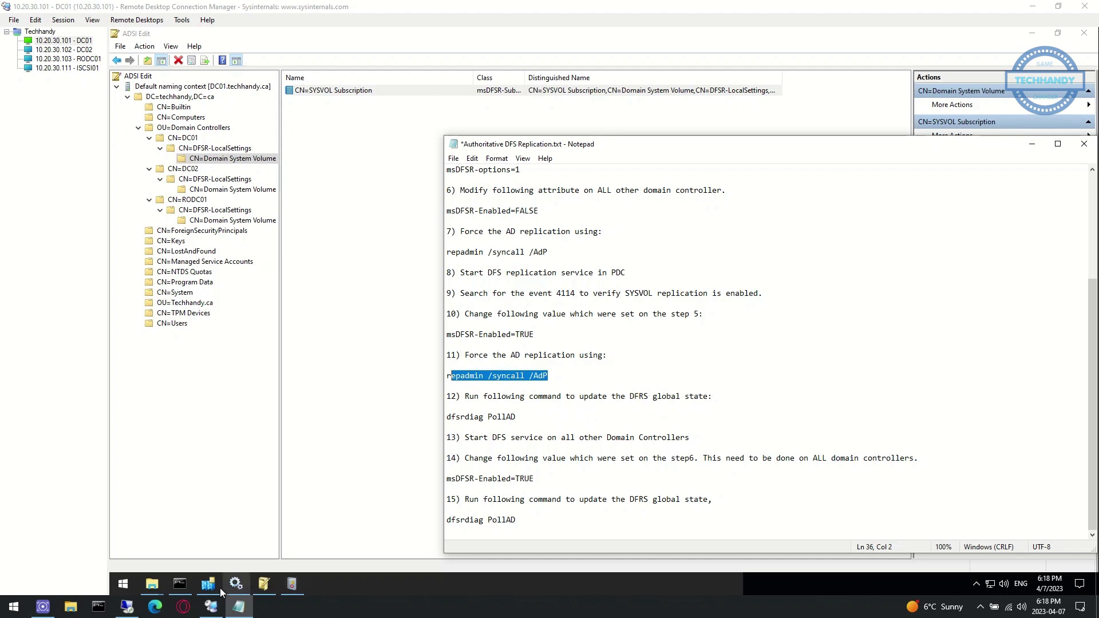
Run dfsrdiag PollAD on DC01 and confirm it reports Operation Succeeded
{"action": "left_click", "coordinate": [180, 584]}
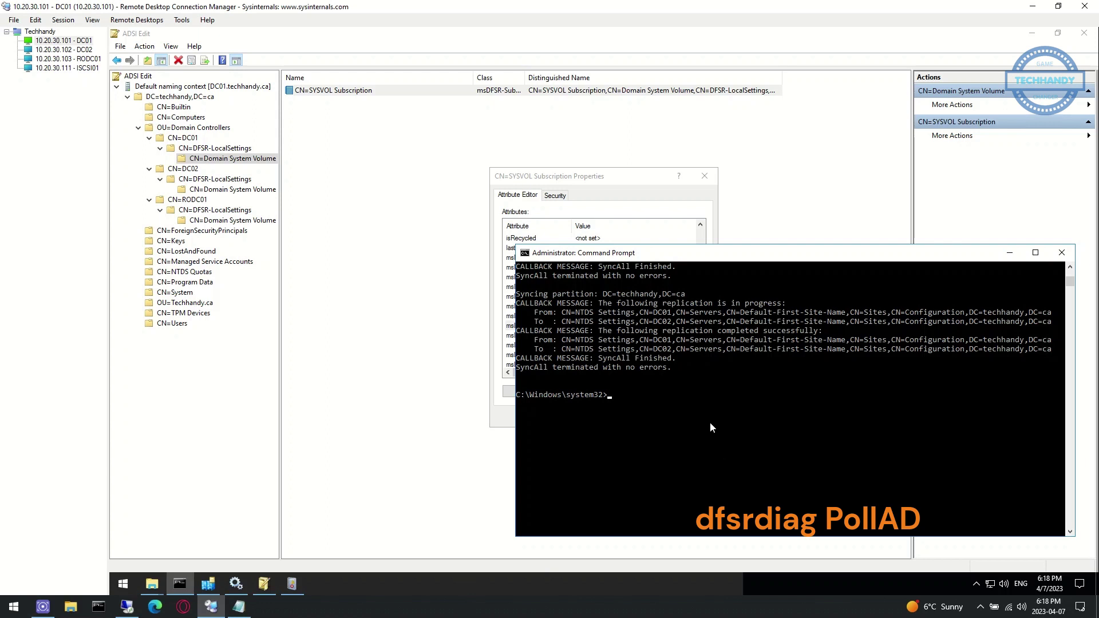
{"action": "type", "text": "dfsrdiag P"}
{"action": "type", "text": "ollAD"}
{"action": "left_click", "coordinate": [239, 606]}
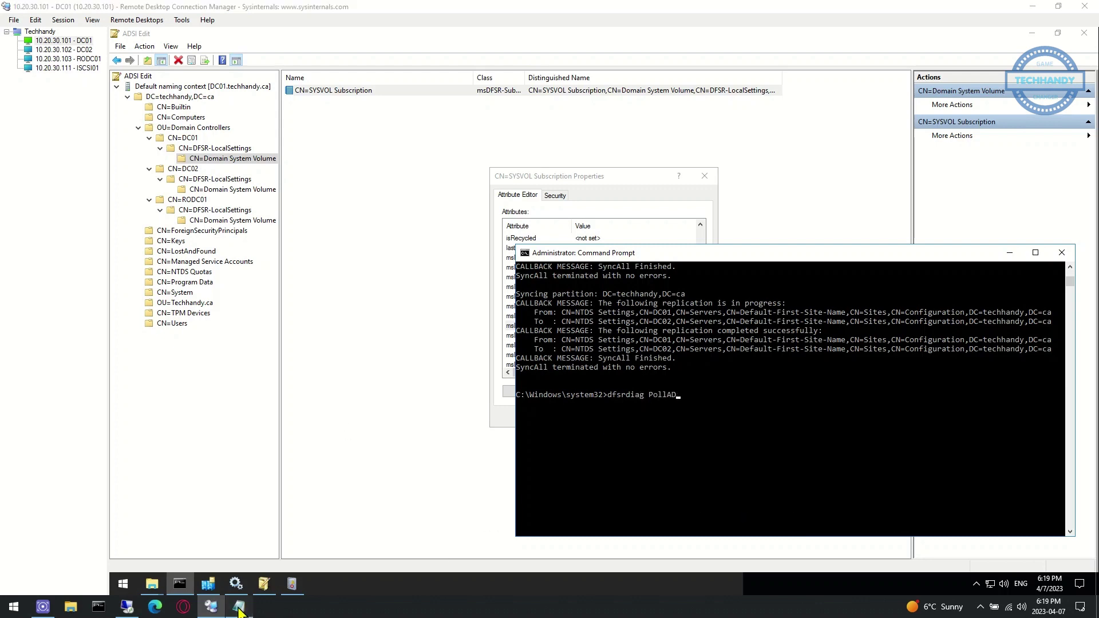
{"action": "left_click_drag", "start_coordinate": [516, 417], "coordinate": [438, 417]}
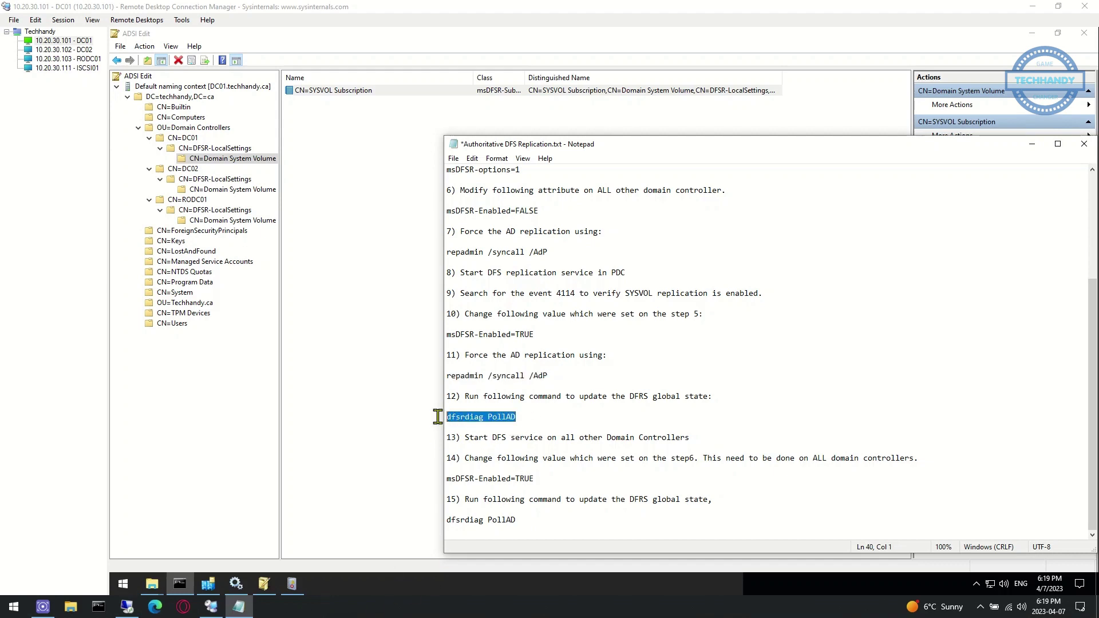
{"action": "left_click", "coordinate": [211, 606]}
{"action": "left_click", "coordinate": [713, 414]}
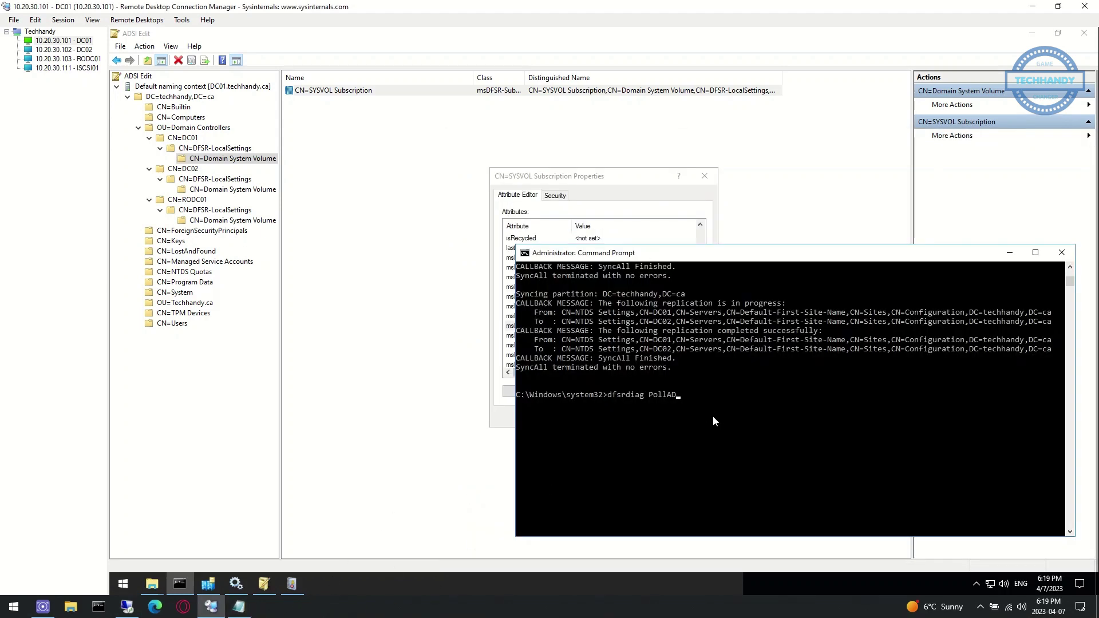
{"action": "key", "text": "Return"}
{"action": "left_click_drag", "start_coordinate": [611, 414], "coordinate": [518, 414]}
{"action": "left_click", "coordinate": [628, 450]}
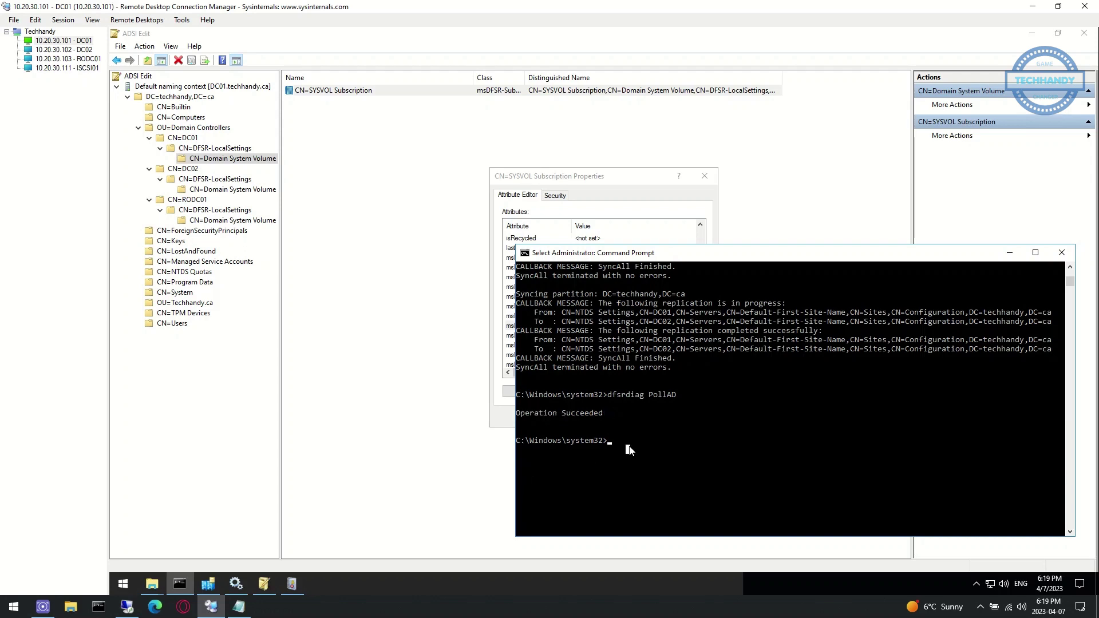
{"action": "left_click", "coordinate": [257, 609]}
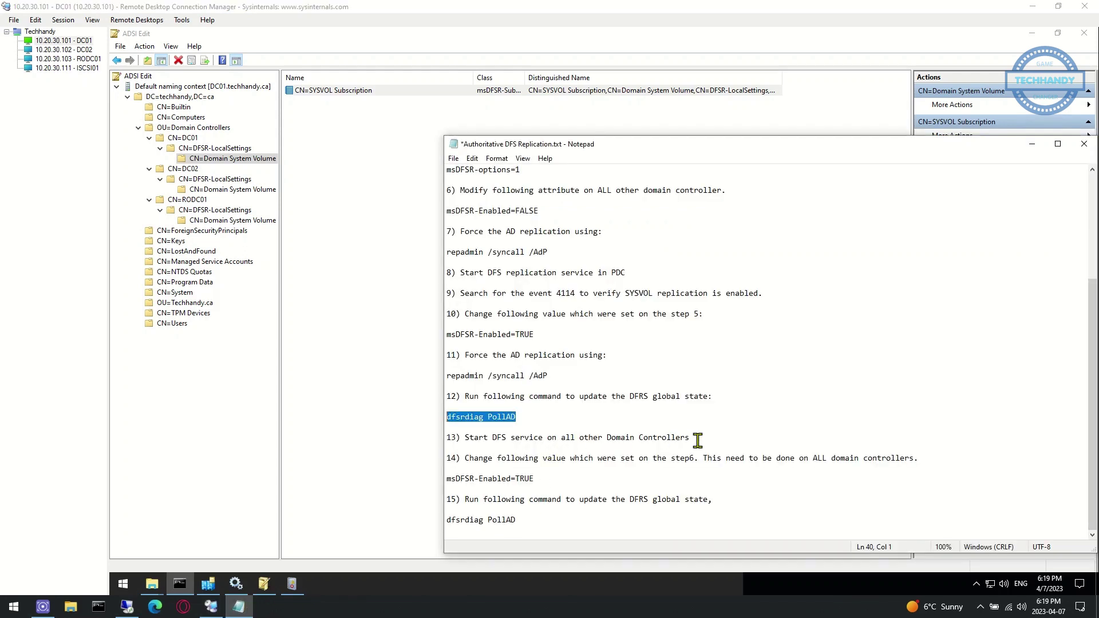
Start the DFS Replication service on DC02 and RODC01, per step 13
{"action": "left_click_drag", "start_coordinate": [697, 439], "coordinate": [470, 441]}
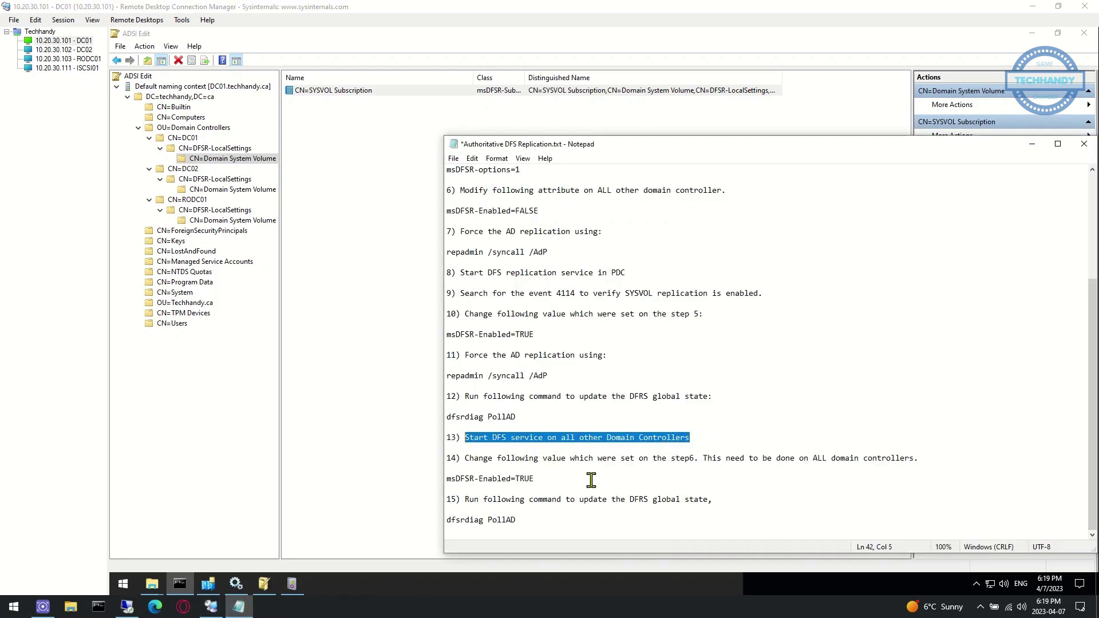
{"action": "left_click", "coordinate": [77, 50]}
{"action": "left_click", "coordinate": [465, 246]}
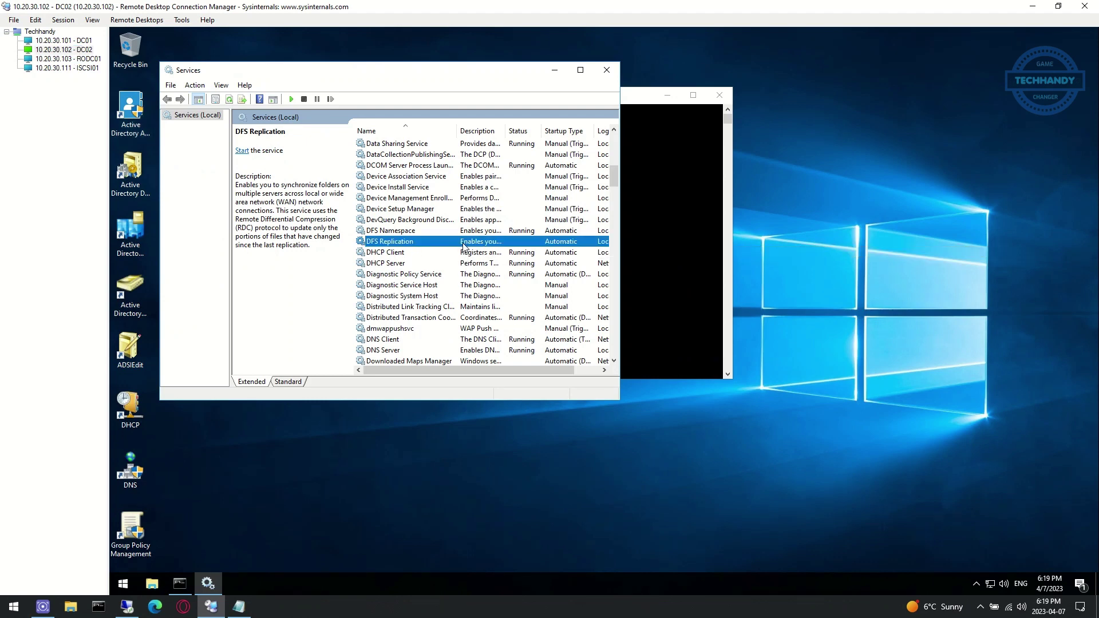
{"action": "left_click", "coordinate": [242, 151]}
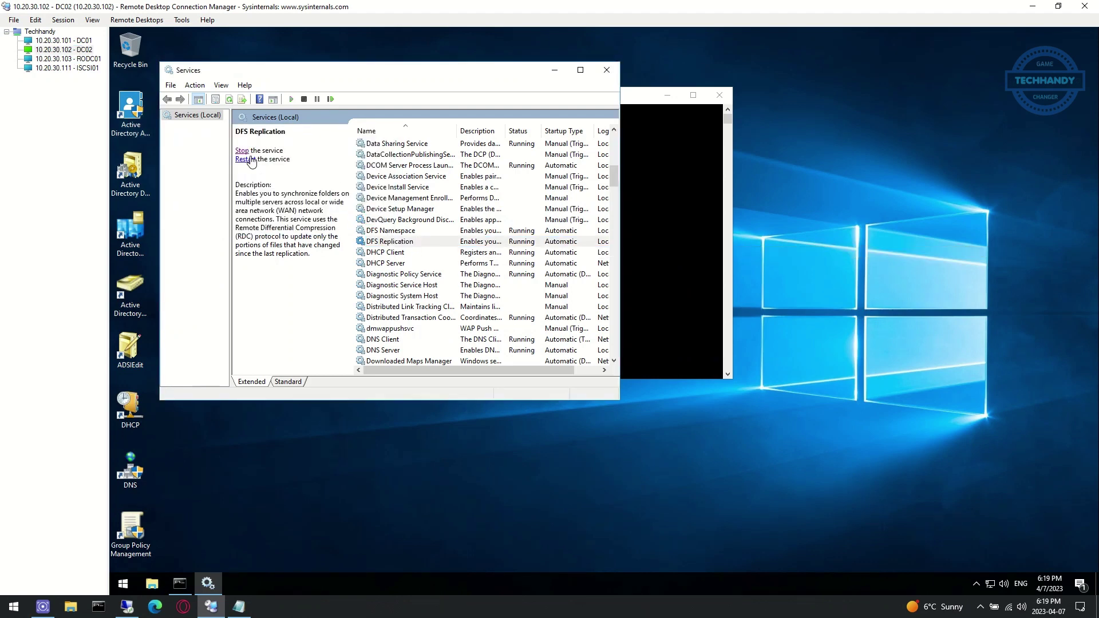
{"action": "left_click", "coordinate": [86, 59]}
{"action": "left_click", "coordinate": [425, 244]}
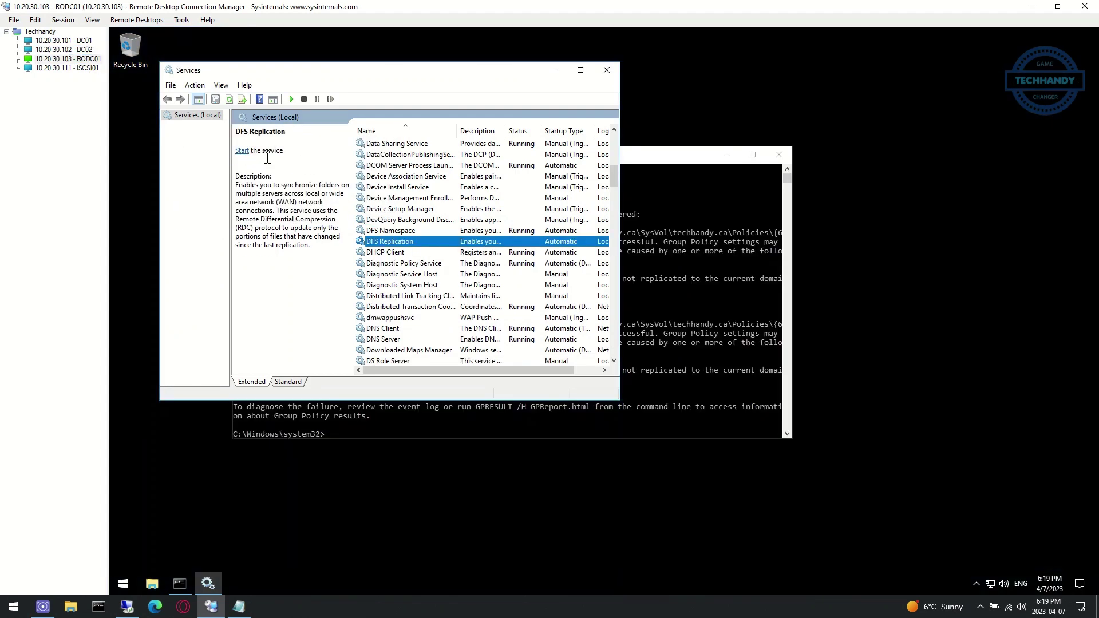
{"action": "left_click", "coordinate": [242, 151]}
Select step 14's msDFSR-Enabled=TRUE line in the procedure notes
{"action": "left_click", "coordinate": [238, 607]}
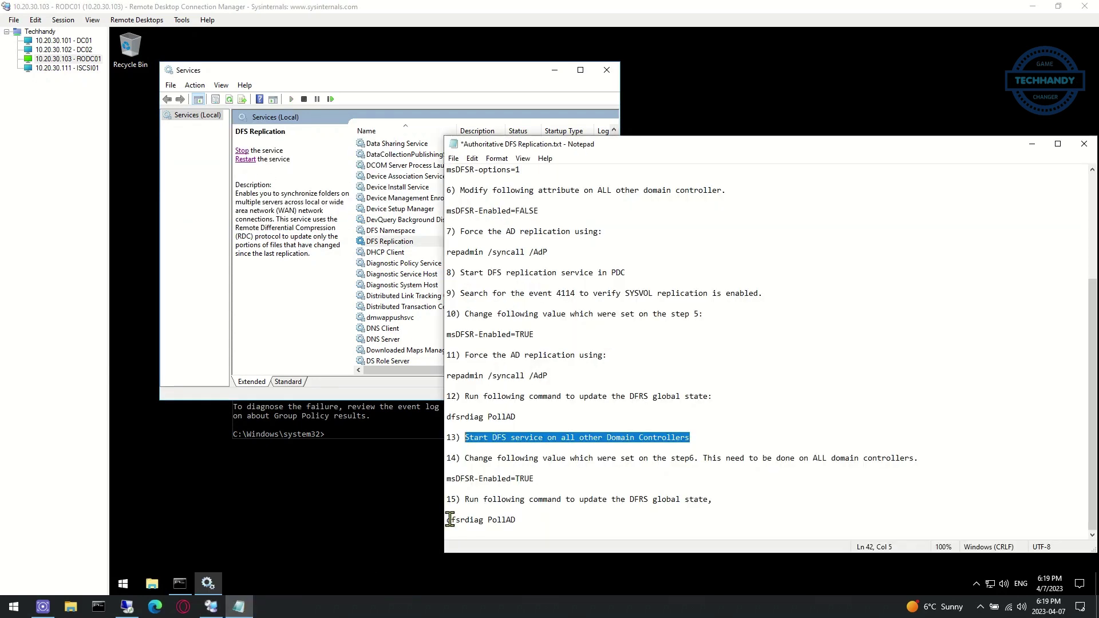
{"action": "left_click_drag", "start_coordinate": [920, 458], "coordinate": [437, 461]}
{"action": "double_click", "coordinate": [517, 479]}
{"action": "triple_click", "coordinate": [516, 480]}
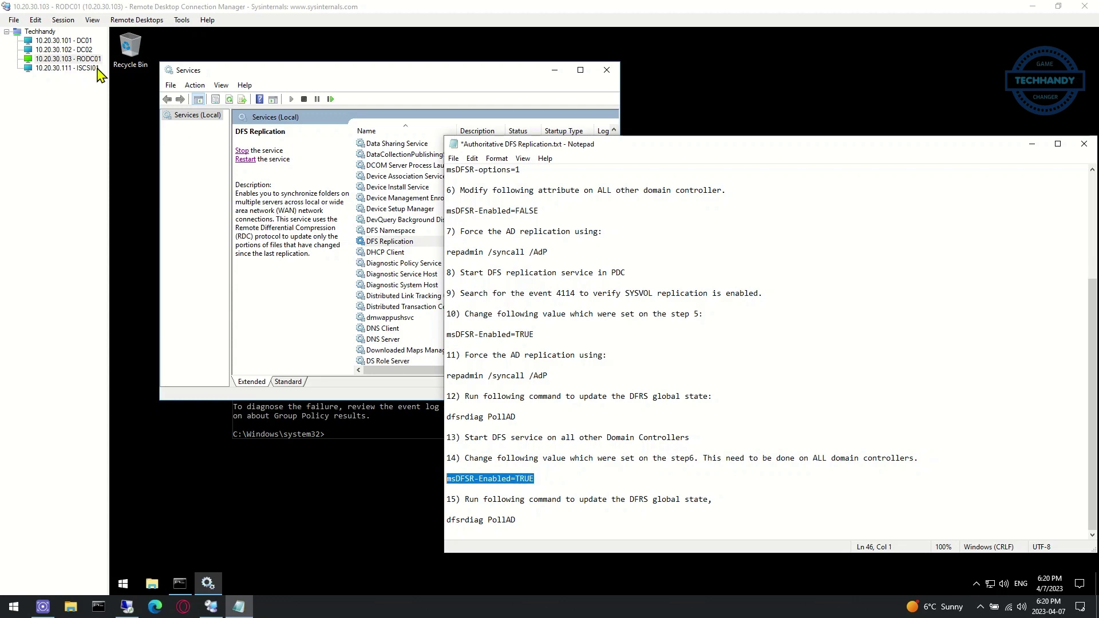
On DC01's ADSI Edit, set msDFSR-Enabled to TRUE on DC02's SYSVOL Subscription
{"action": "left_click", "coordinate": [63, 40]}
{"action": "left_click", "coordinate": [689, 201]}
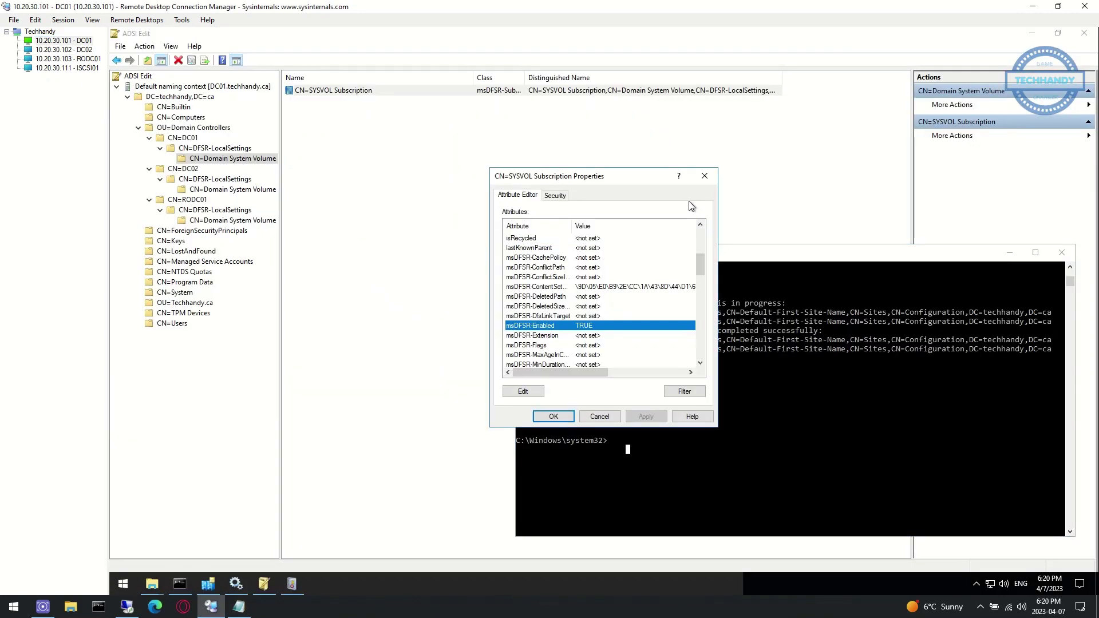
{"action": "left_click", "coordinate": [553, 420]}
{"action": "left_click", "coordinate": [209, 189]}
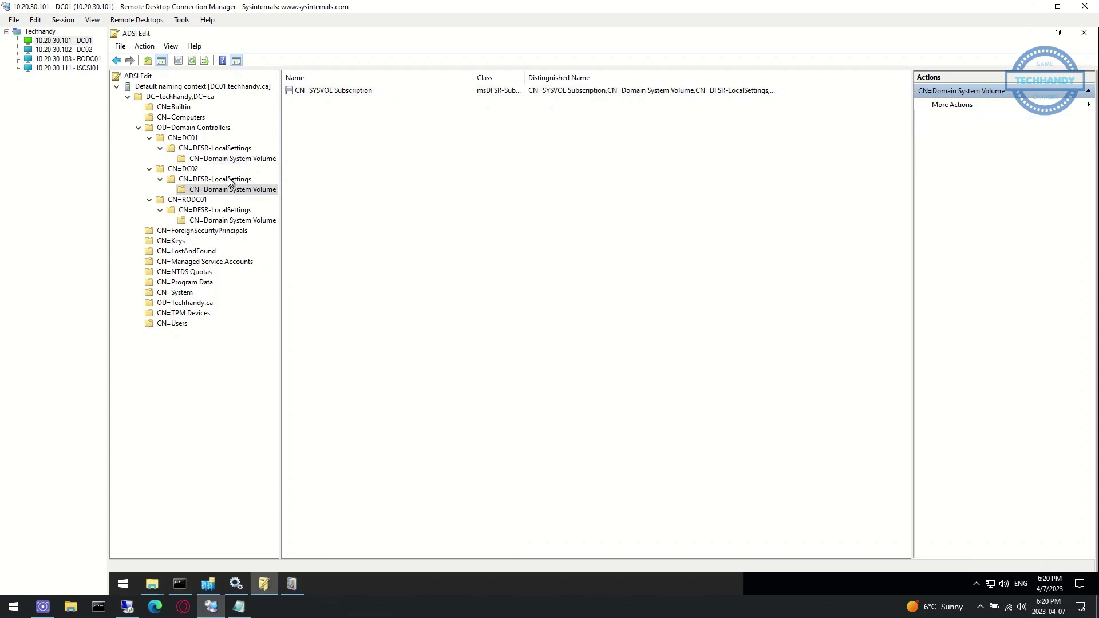
{"action": "double_click", "coordinate": [479, 90]}
{"action": "scroll", "coordinate": [599, 323], "scroll_direction": "down", "scroll_amount": 5}
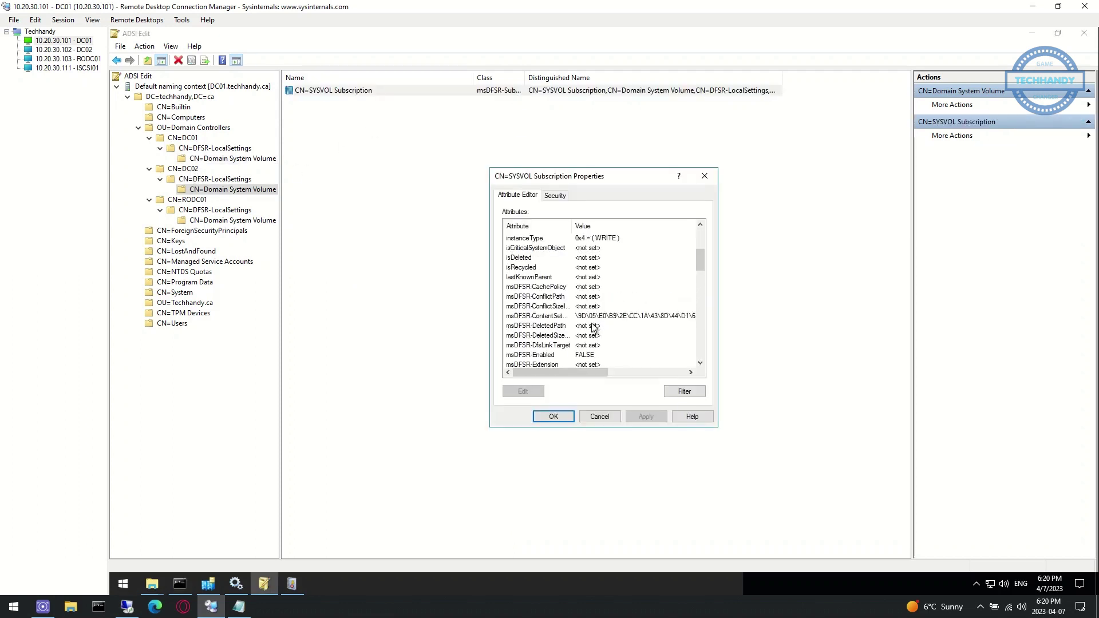
{"action": "double_click", "coordinate": [530, 326]}
{"action": "left_click", "coordinate": [550, 304]}
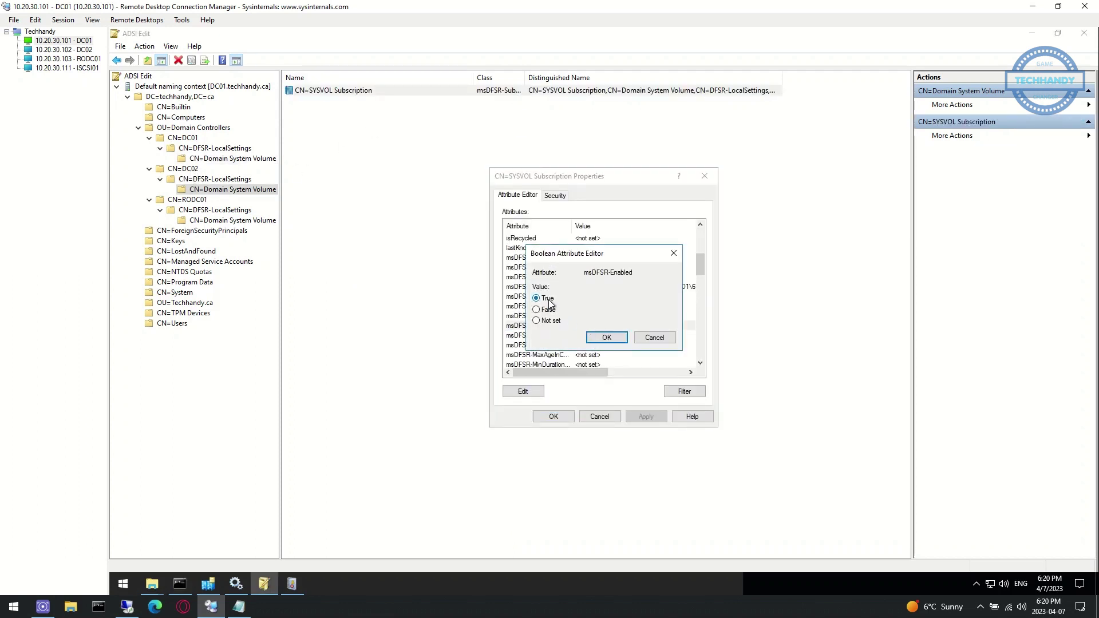
{"action": "left_click", "coordinate": [619, 342]}
{"action": "left_click", "coordinate": [651, 417]}
{"action": "left_click", "coordinate": [561, 417]}
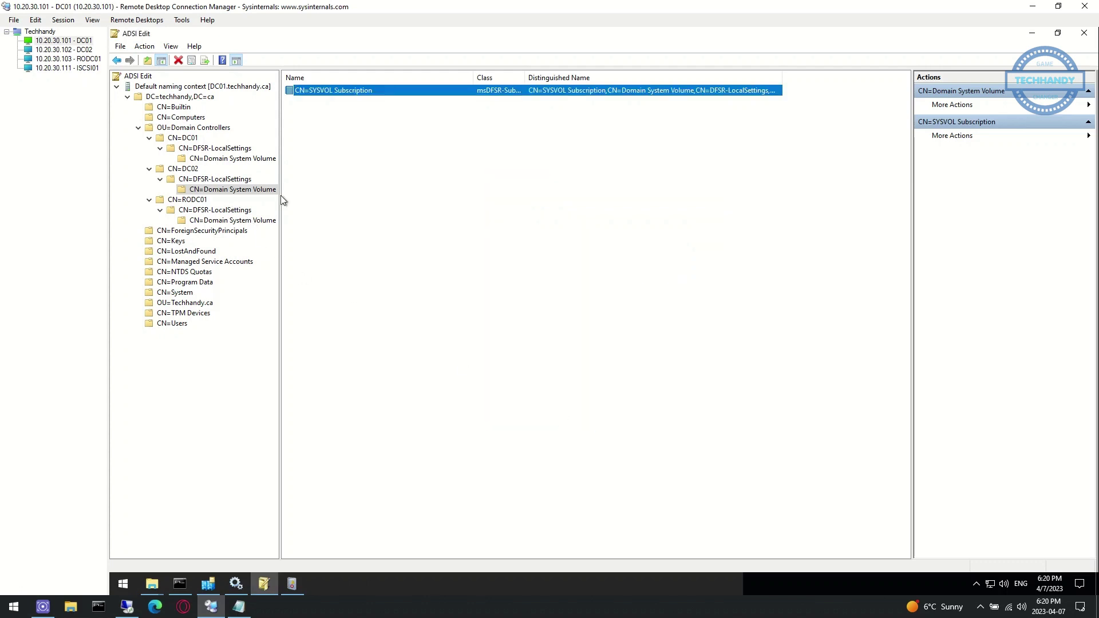
Set msDFSR-Enabled from FALSE to TRUE on RODC01's SYSVOL Subscription and save it
{"action": "left_click", "coordinate": [267, 222]}
{"action": "double_click", "coordinate": [644, 91]}
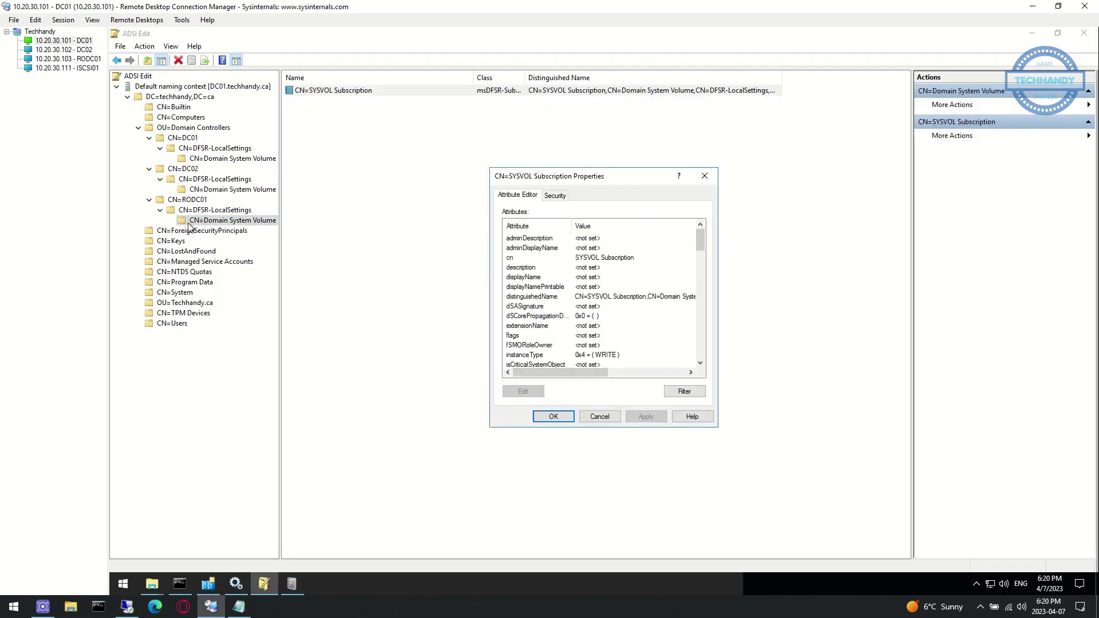
{"action": "scroll", "coordinate": [616, 336], "scroll_direction": "down", "scroll_amount": 5}
{"action": "left_click", "coordinate": [590, 327]}
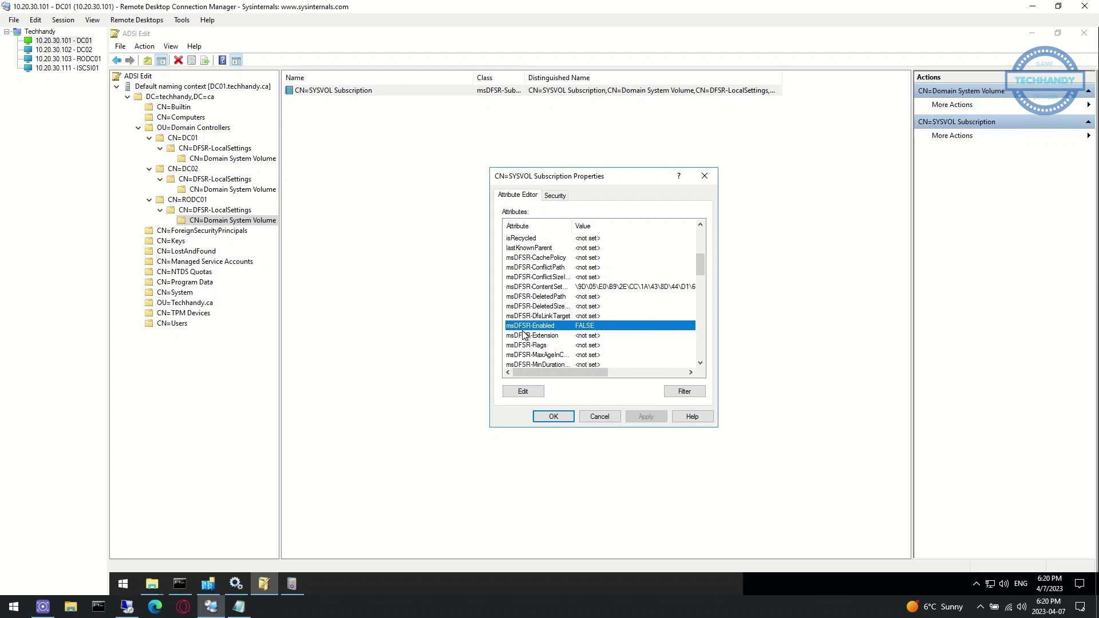
{"action": "double_click", "coordinate": [566, 330]}
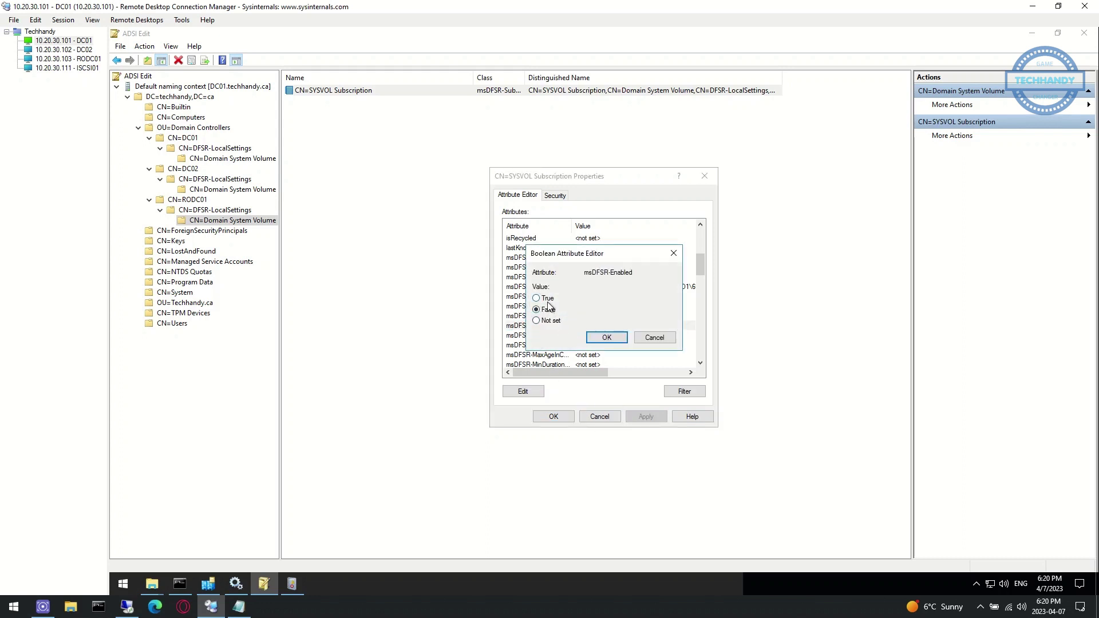
{"action": "left_click", "coordinate": [548, 304]}
{"action": "left_click", "coordinate": [606, 338]}
{"action": "left_click", "coordinate": [566, 417]}
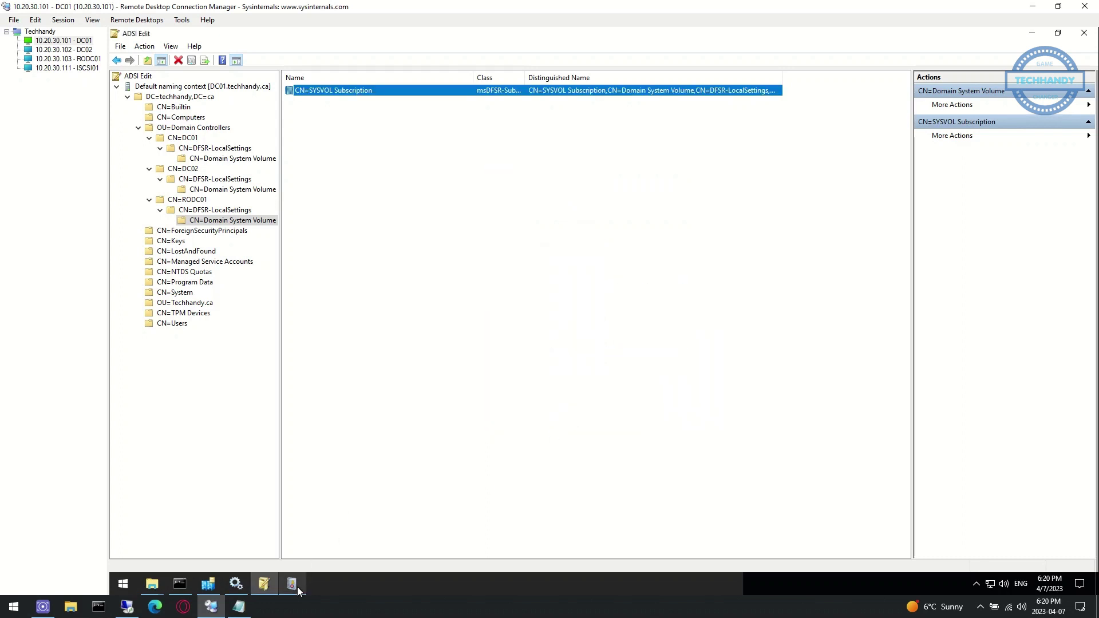
{"action": "left_click", "coordinate": [264, 584]}
Run dfsrdiag PollAD, copied from the notes, in Command Prompt, then minimize Command Prompt and ADSI Edit
{"action": "left_click_drag", "start_coordinate": [542, 521], "coordinate": [432, 521]}
{"action": "key", "text": "super+c"}
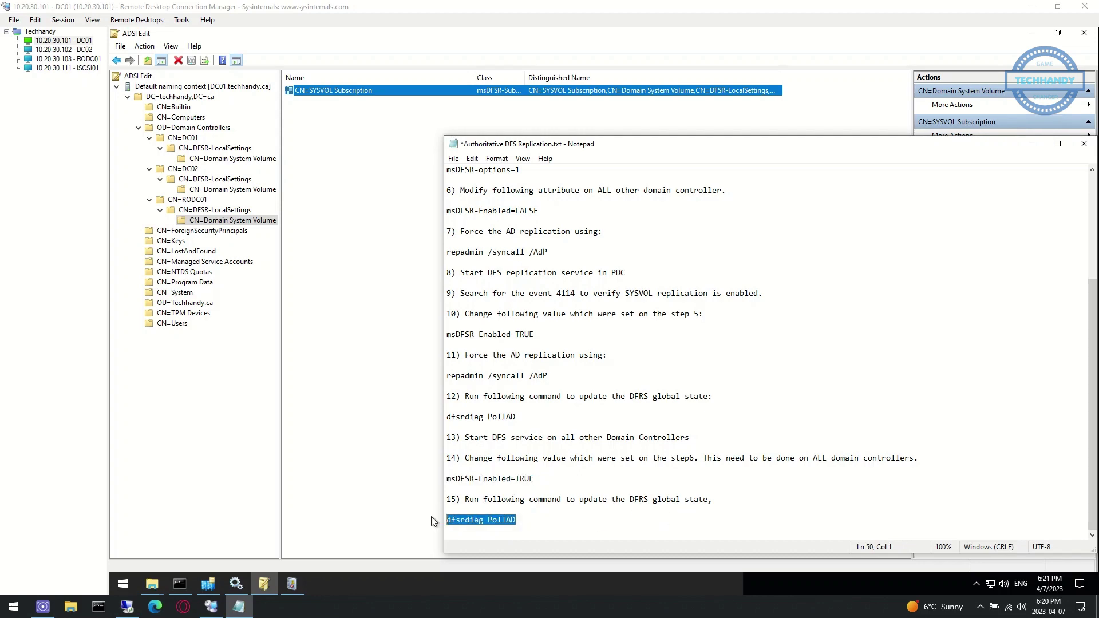
{"action": "left_click", "coordinate": [180, 585]}
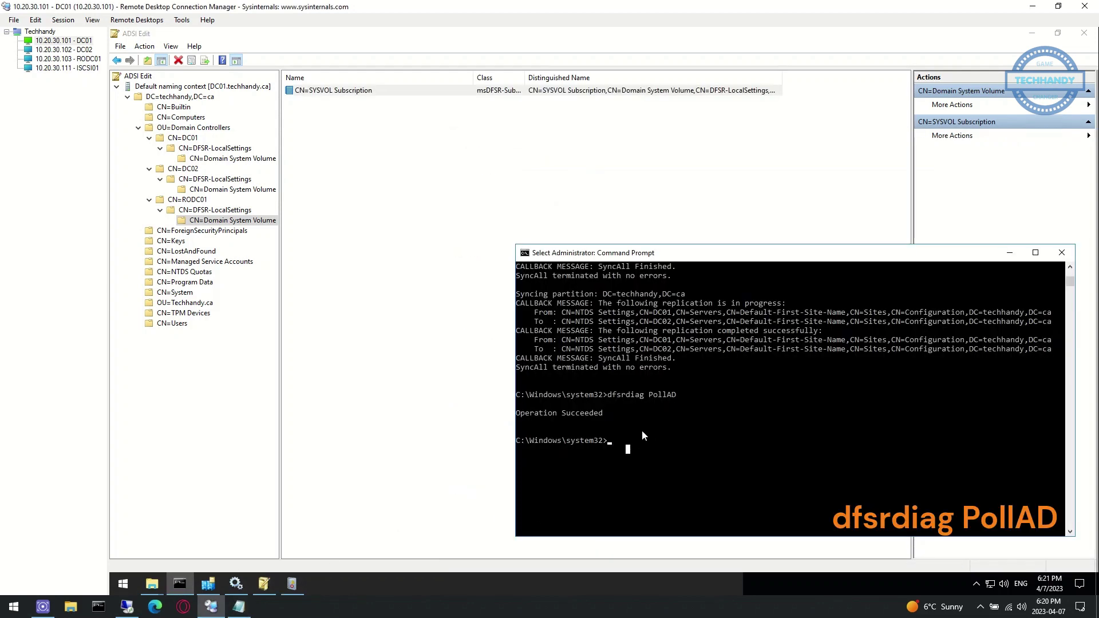
{"action": "right_click", "coordinate": [669, 481]}
{"action": "key", "text": "Return"}
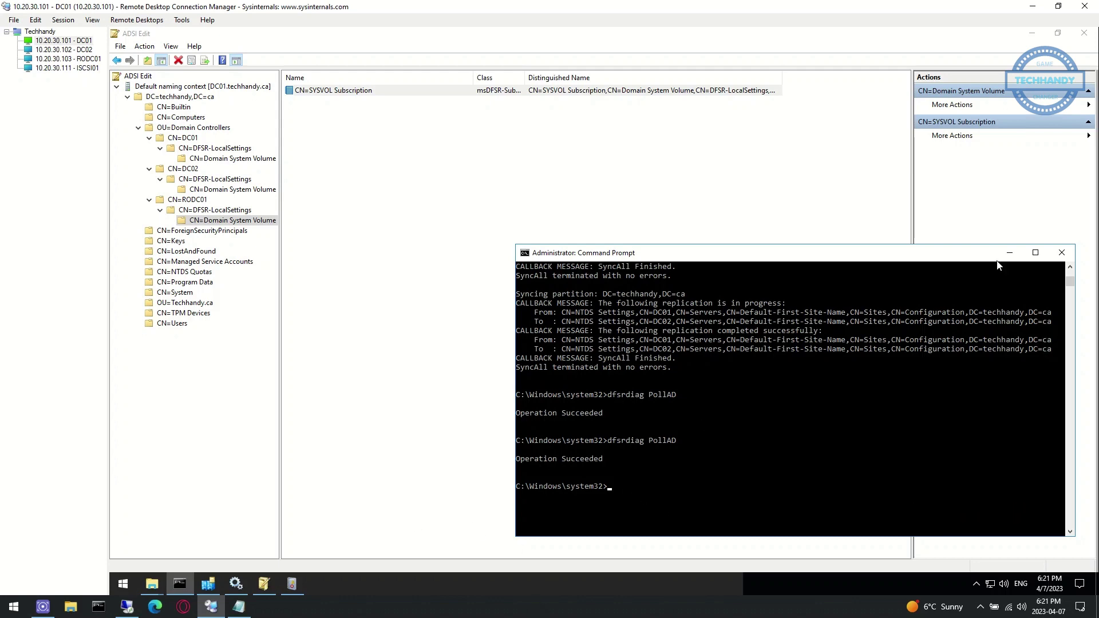
{"action": "left_click", "coordinate": [1012, 252]}
{"action": "left_click", "coordinate": [1036, 33]}
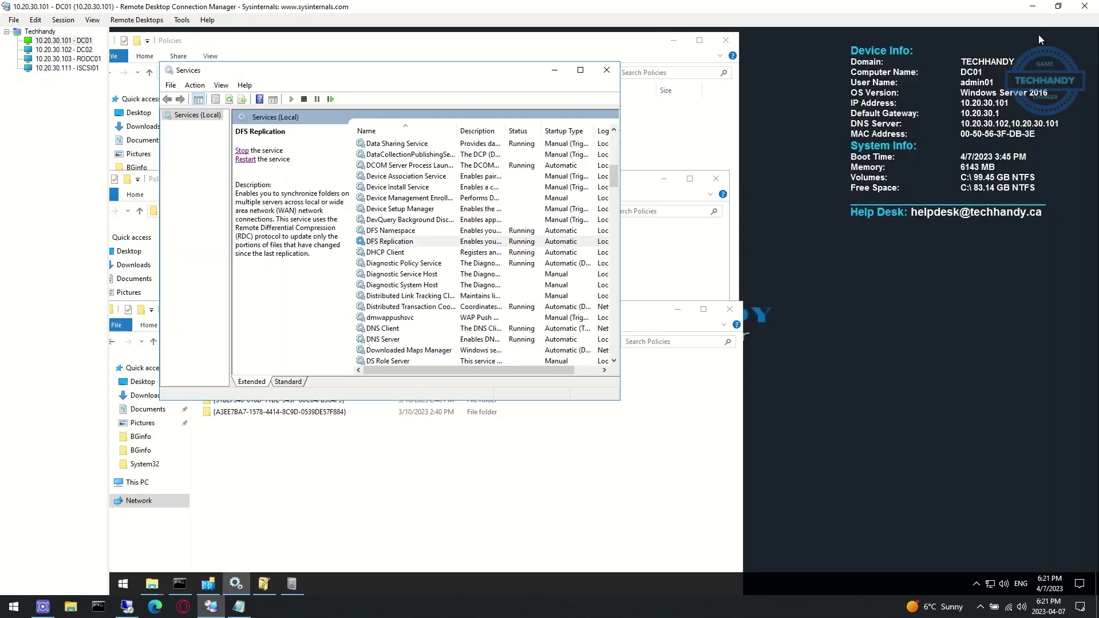
Refresh the rodc01, dc02 and dc01 Policies folder windows
{"action": "left_click", "coordinate": [554, 68]}
{"action": "right_click", "coordinate": [439, 473]}
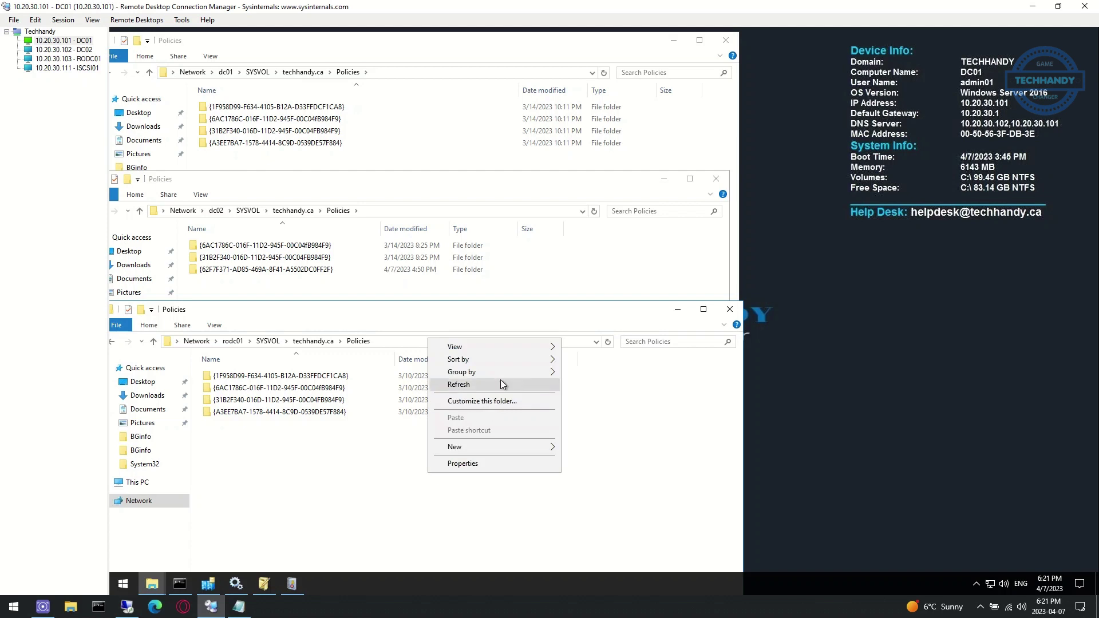
{"action": "left_click", "coordinate": [500, 380]}
{"action": "right_click", "coordinate": [571, 298]}
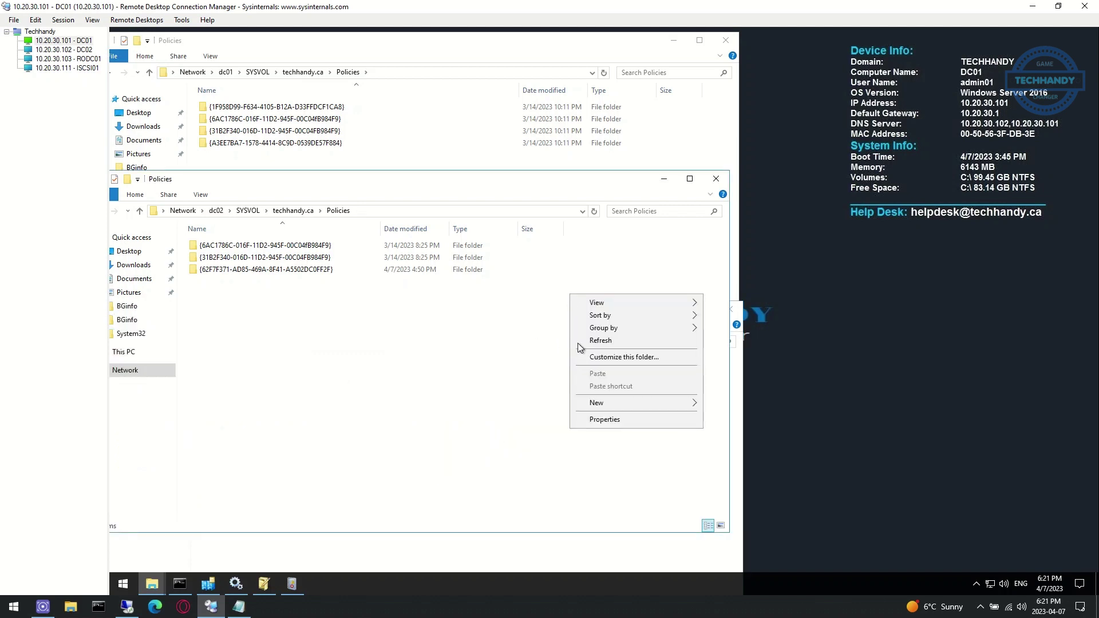
{"action": "left_click", "coordinate": [590, 340]}
{"action": "right_click", "coordinate": [461, 166]}
{"action": "left_click", "coordinate": [488, 211]}
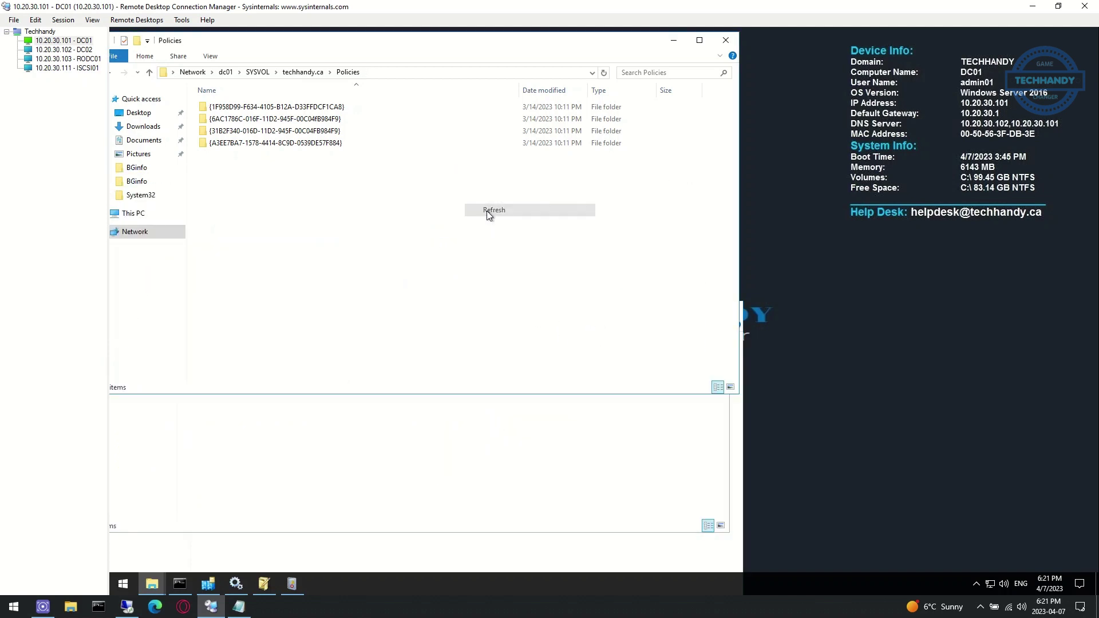
Rerun the recalled repadmin /syncall /AdP command in Command Prompt
{"action": "left_click", "coordinate": [514, 470]}
{"action": "left_click", "coordinate": [553, 553]}
{"action": "left_click", "coordinate": [180, 583]}
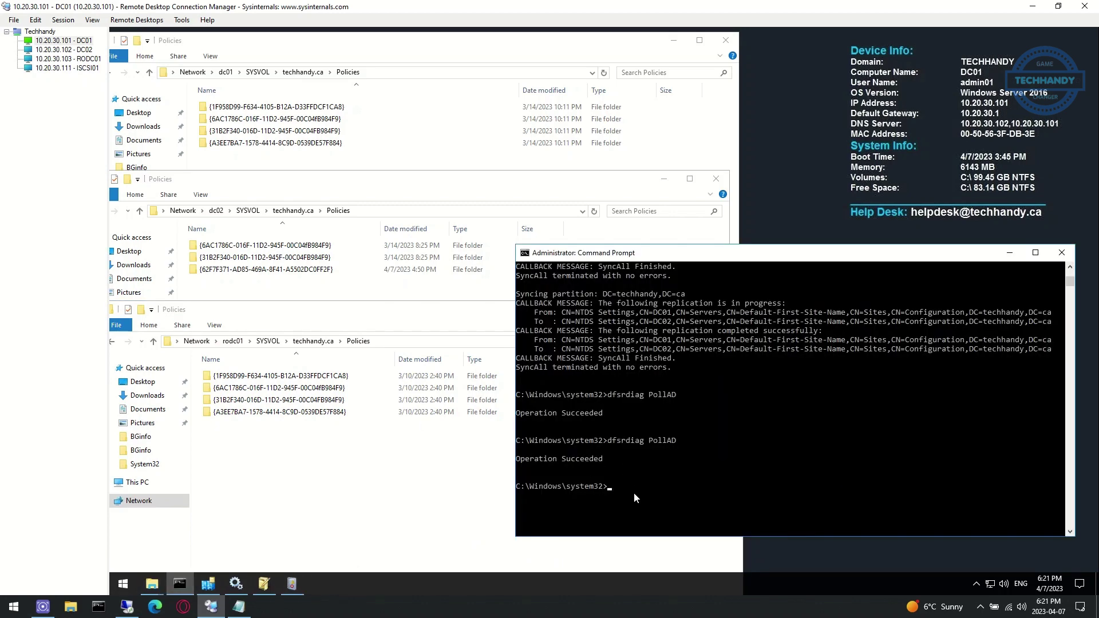
{"action": "key", "text": "Up"}
{"action": "key", "text": "Up"}
{"action": "key", "text": "Return"}
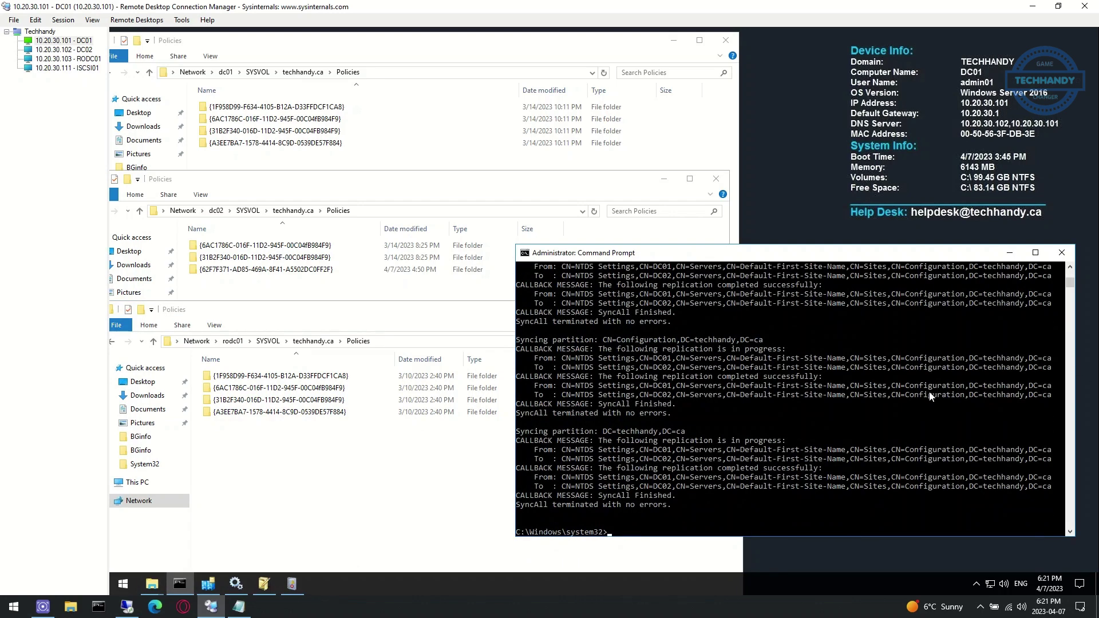
Replicate Now on DC01's connection from DC02 and DC02's connection from DC01
{"action": "left_click", "coordinate": [208, 583]}
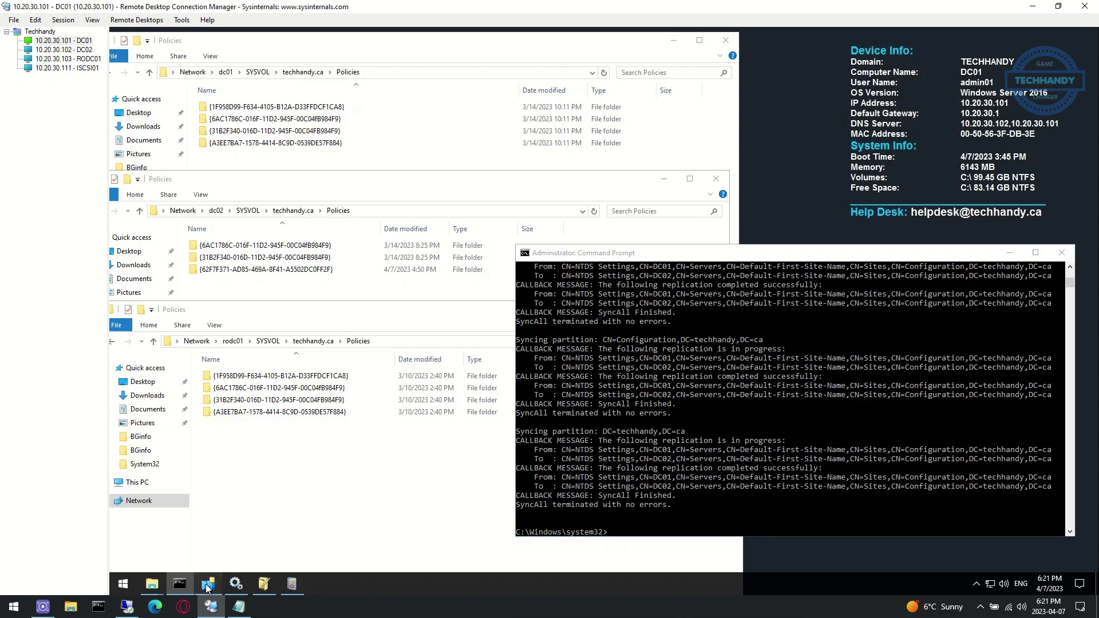
{"action": "left_click", "coordinate": [720, 316]}
{"action": "left_click", "coordinate": [828, 259]}
{"action": "right_click", "coordinate": [828, 259]}
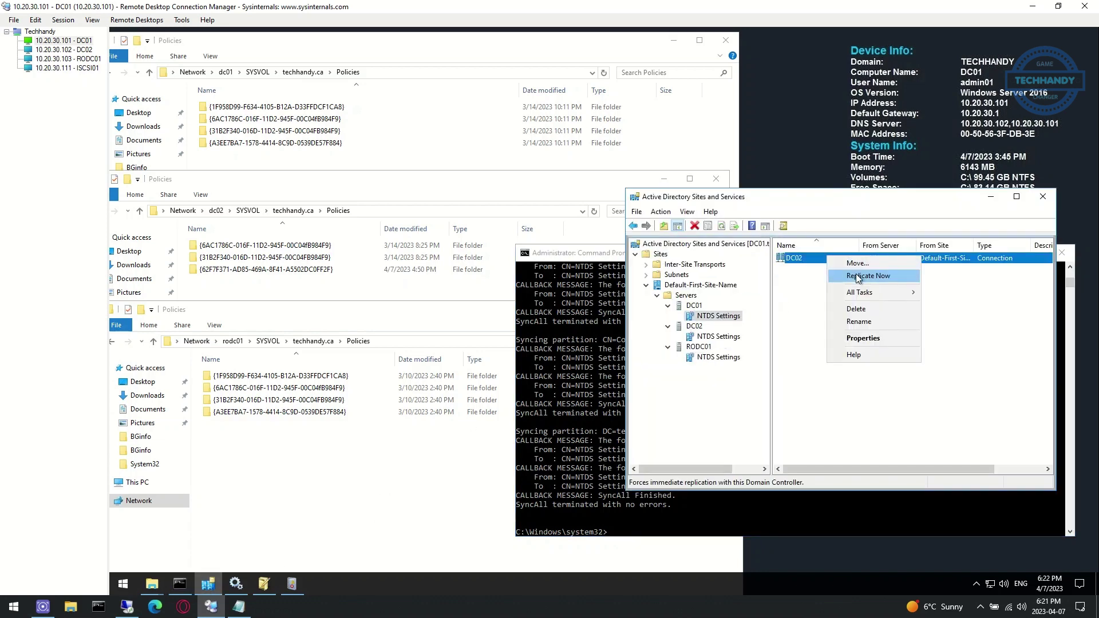
{"action": "left_click", "coordinate": [859, 264]}
{"action": "left_click", "coordinate": [701, 351]}
{"action": "left_click", "coordinate": [723, 338]}
{"action": "left_click", "coordinate": [828, 259]}
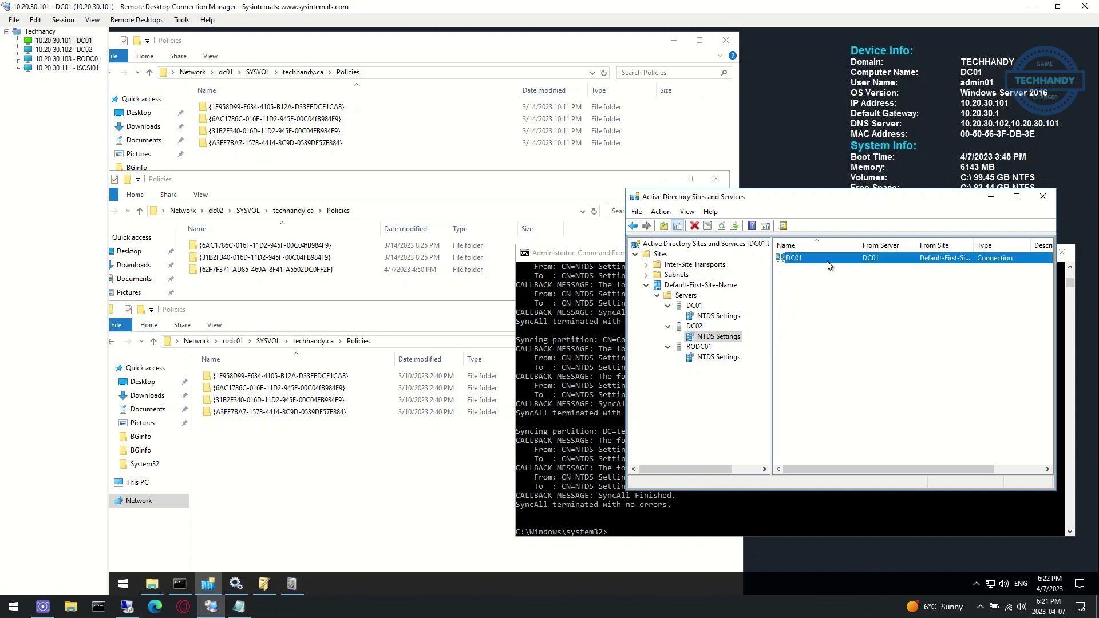
{"action": "right_click", "coordinate": [828, 259]}
{"action": "left_click", "coordinate": [854, 285]}
{"action": "left_click", "coordinate": [710, 350]}
Replicate Now on RODC01's DC01 connection and its RODC Connection
{"action": "left_click", "coordinate": [734, 357]}
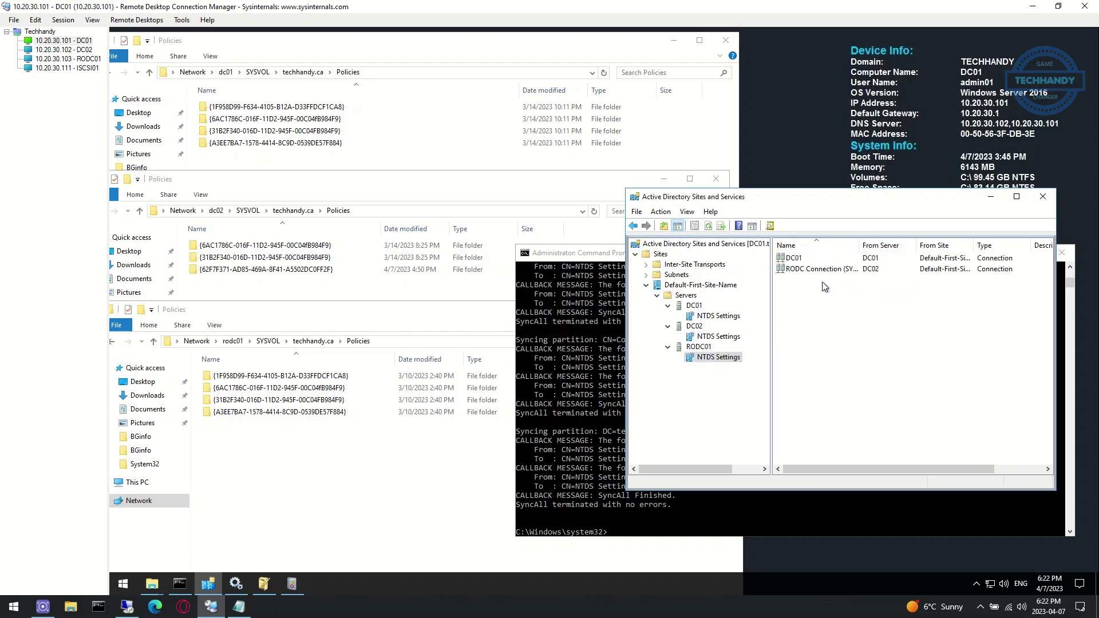
{"action": "right_click", "coordinate": [846, 261]}
{"action": "left_click", "coordinate": [856, 283]}
{"action": "left_click", "coordinate": [721, 355]}
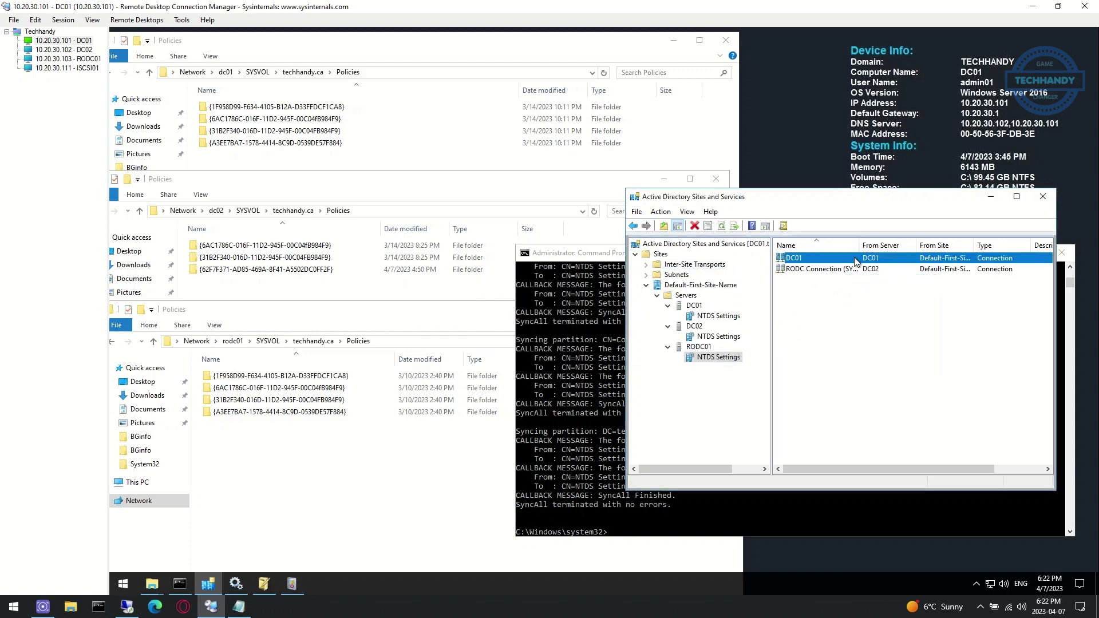
{"action": "right_click", "coordinate": [848, 271]}
{"action": "left_click", "coordinate": [864, 283]}
{"action": "left_click", "coordinate": [700, 349]}
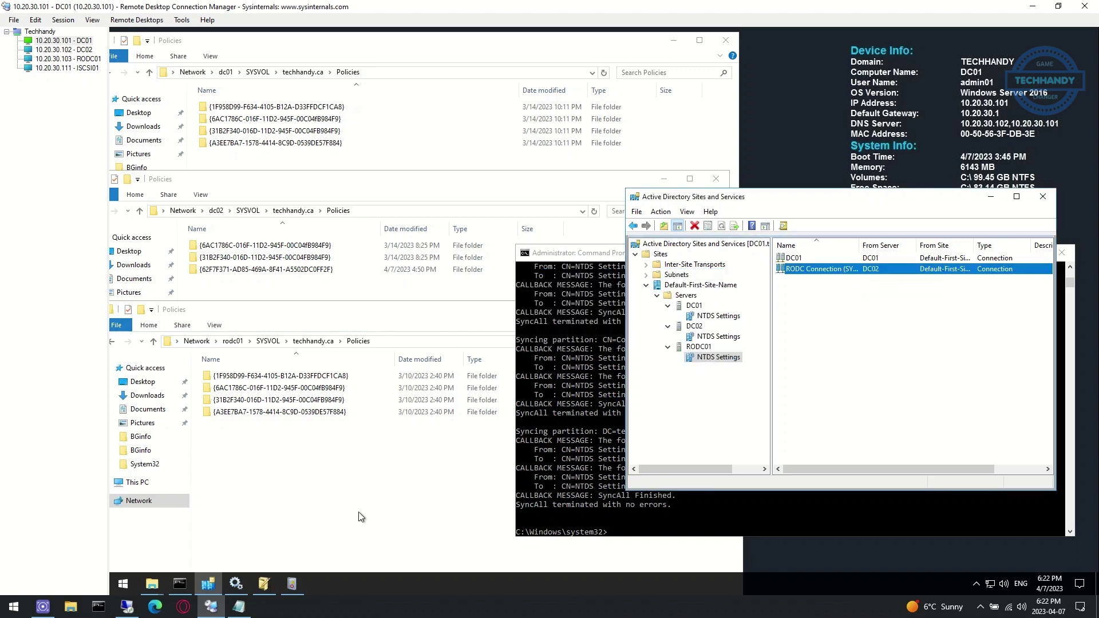
{"action": "left_click", "coordinate": [422, 462]}
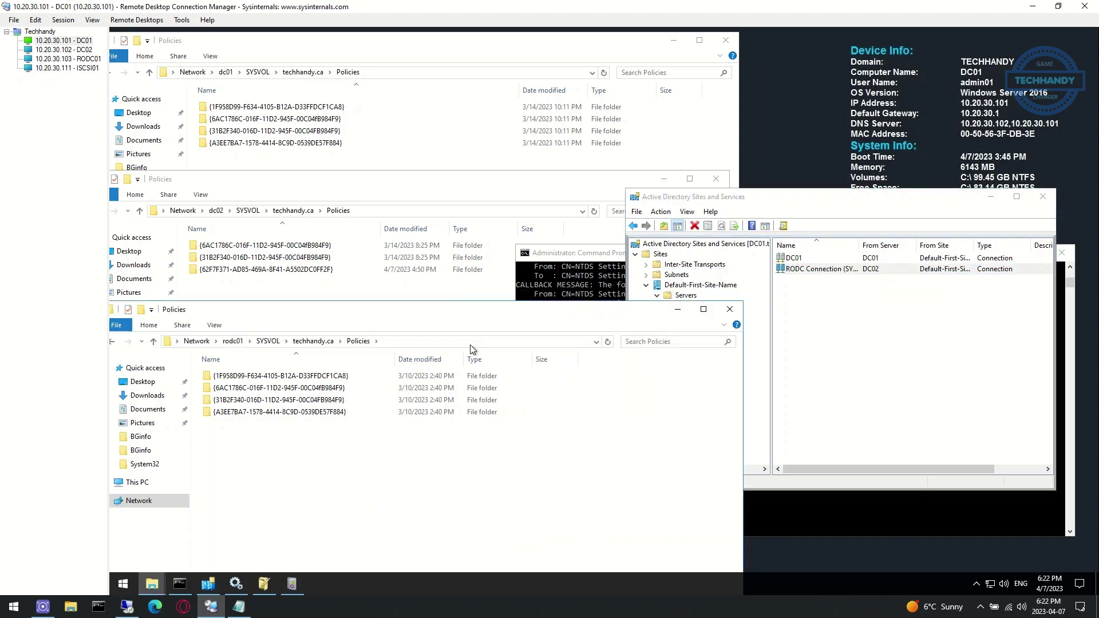
Close the old Policies windows and open \\dc01\SYSVOL\techhandy.ca\Policies in a new Explorer window
{"action": "left_click", "coordinate": [730, 309]}
{"action": "left_click", "coordinate": [716, 179]}
{"action": "left_click", "coordinate": [726, 40]}
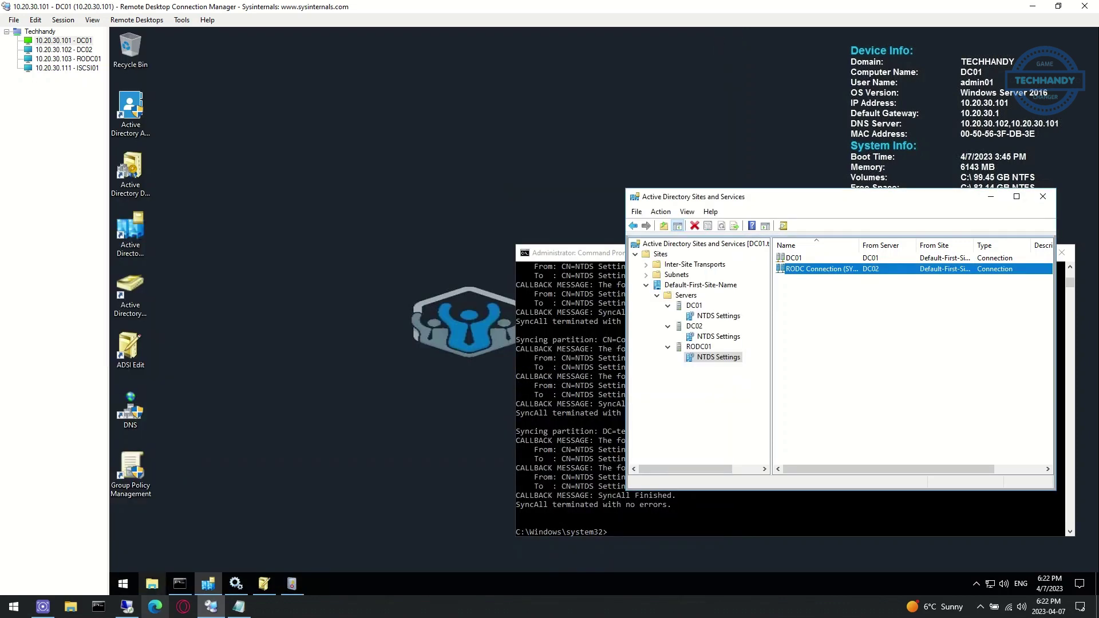
{"action": "left_click", "coordinate": [151, 583]}
{"action": "left_click", "coordinate": [318, 246]}
{"action": "type", "text": "\\\\dc01"}
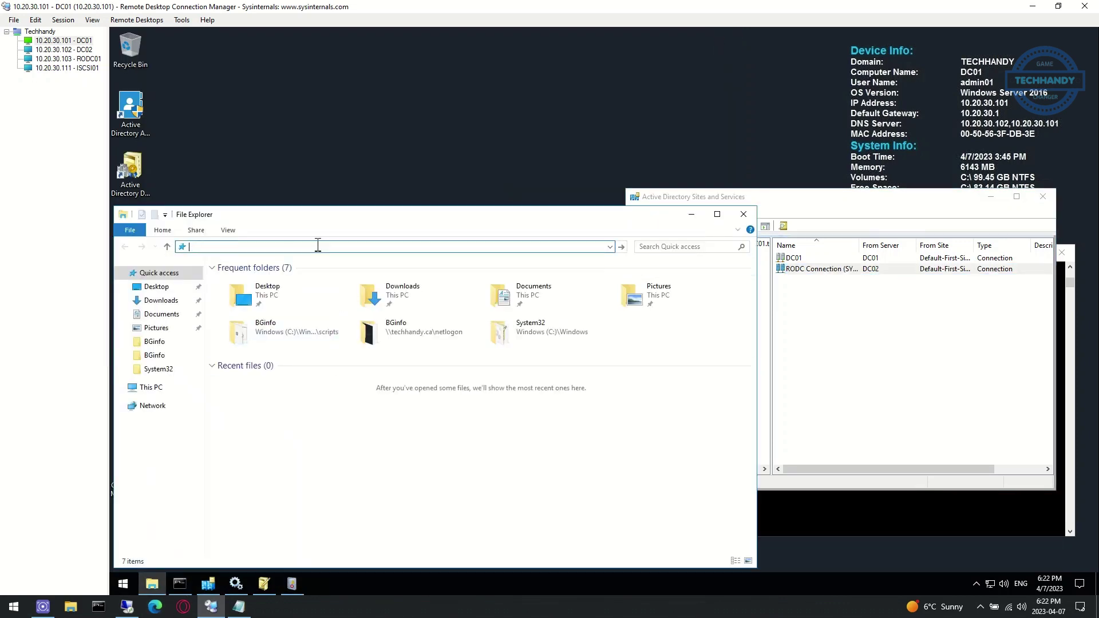
{"action": "key", "text": "Return"}
{"action": "double_click", "coordinate": [384, 286]}
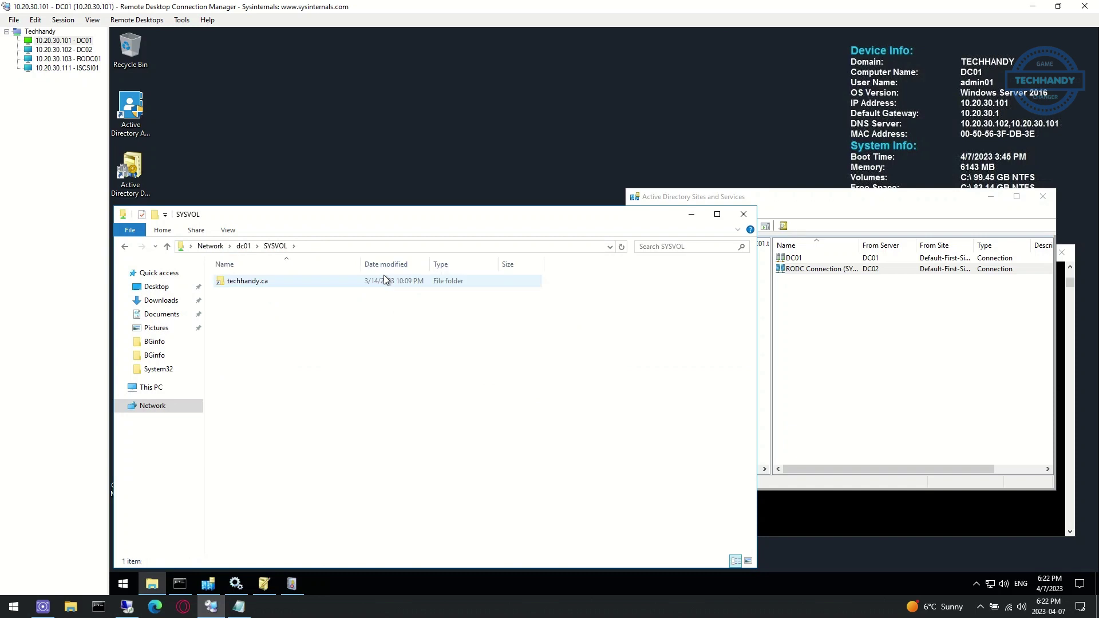
{"action": "double_click", "coordinate": [382, 280]}
{"action": "double_click", "coordinate": [377, 281]}
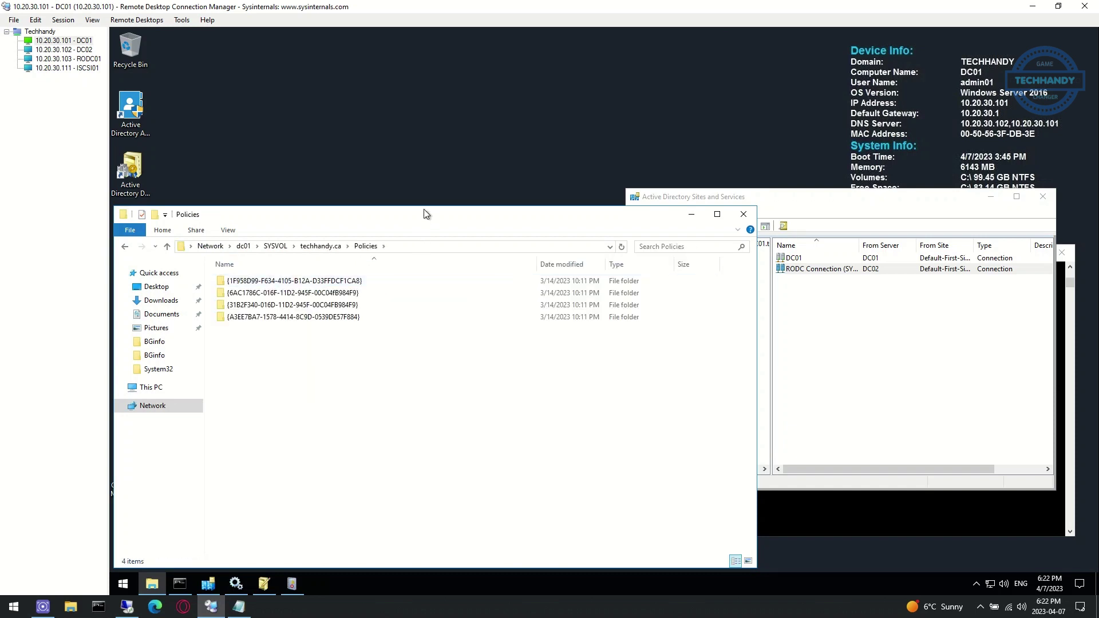
{"action": "left_click_drag", "start_coordinate": [424, 215], "coordinate": [446, 61]}
Open dc02's SYSVOL techhandy.ca Policies folder in a second window below dc01's
{"action": "right_click", "coordinate": [146, 583]}
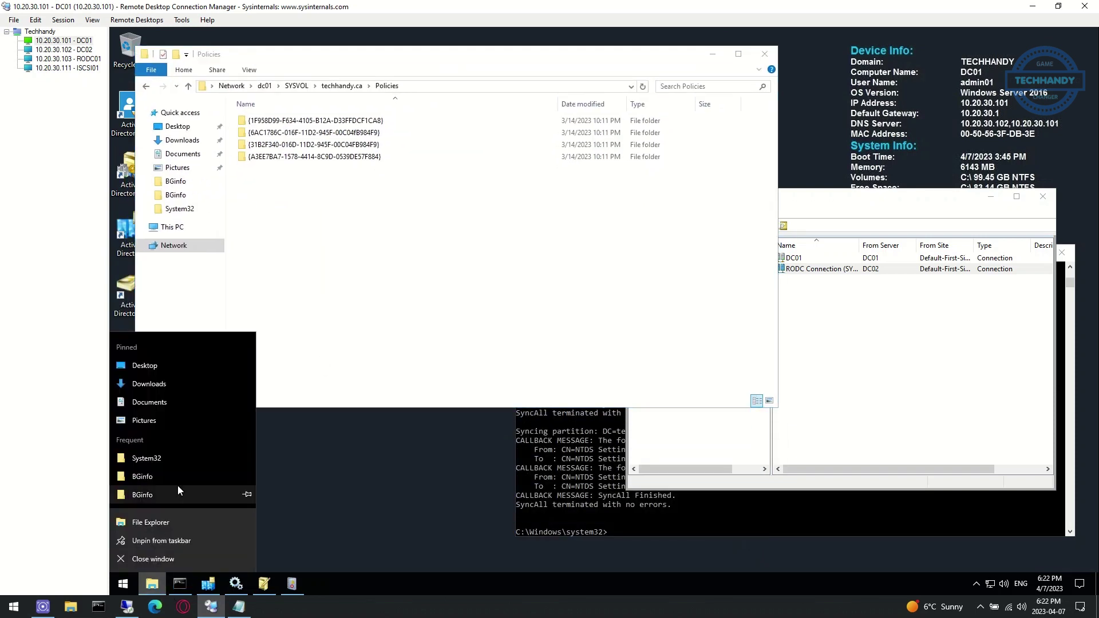
{"action": "left_click", "coordinate": [173, 527]}
{"action": "left_click", "coordinate": [458, 103]}
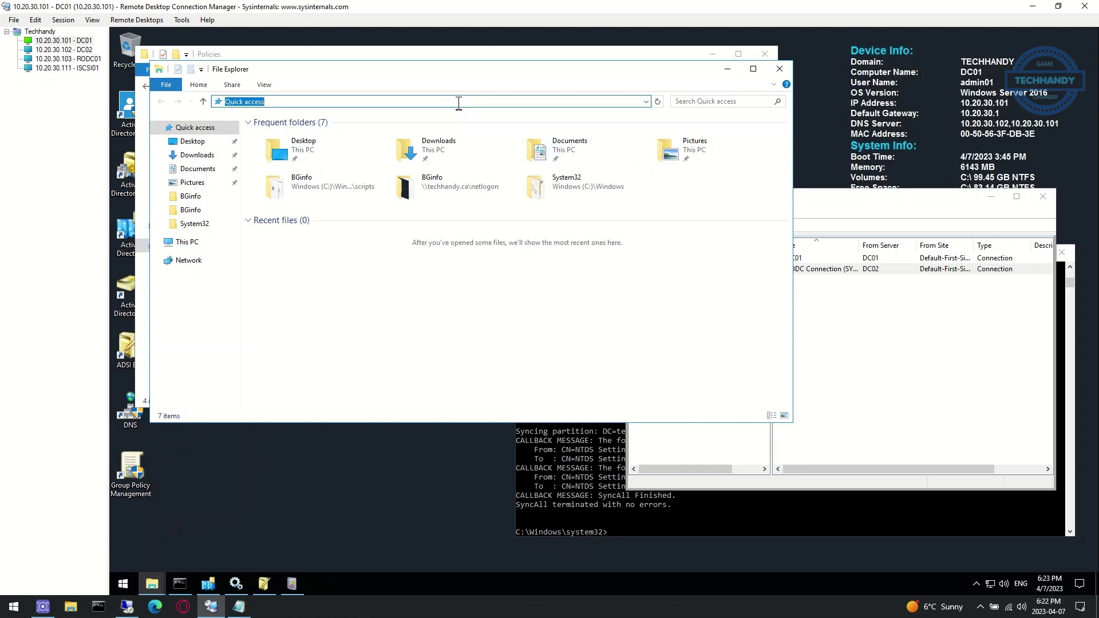
{"action": "type", "text": "\\dc02"}
{"action": "key", "text": "Return"}
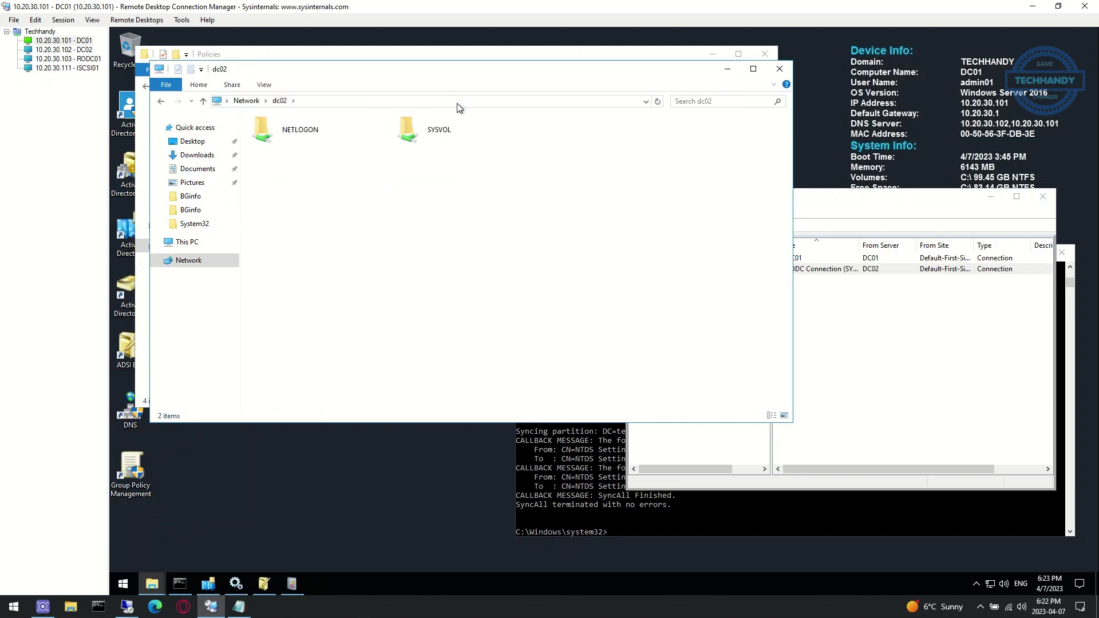
{"action": "double_click", "coordinate": [434, 145]}
{"action": "double_click", "coordinate": [434, 137]}
{"action": "double_click", "coordinate": [434, 137]}
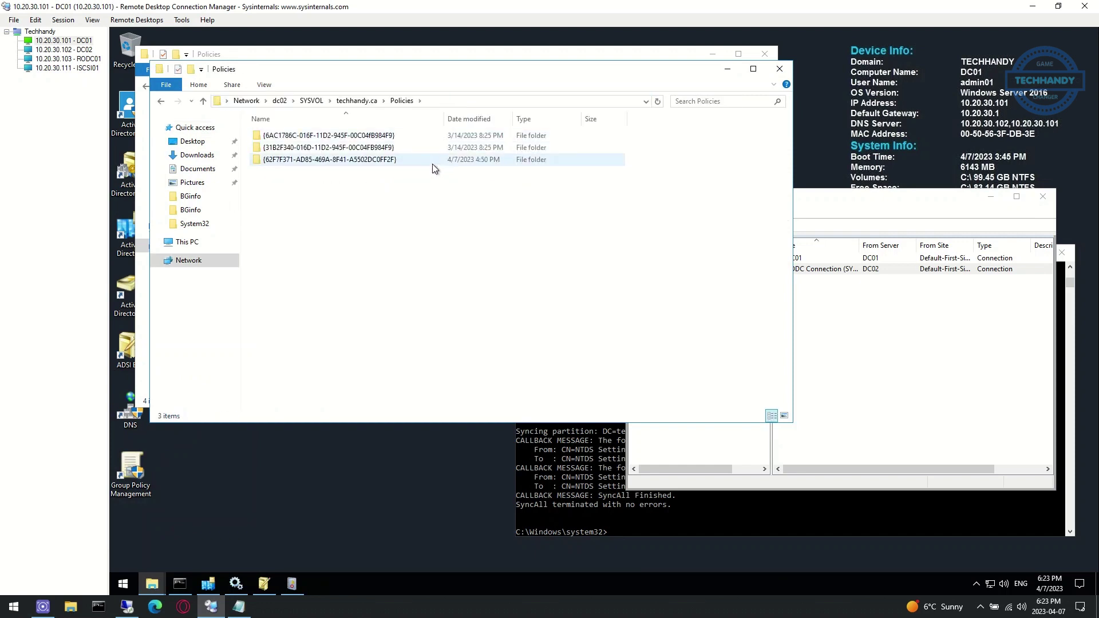
{"action": "left_click_drag", "start_coordinate": [456, 71], "coordinate": [432, 224]}
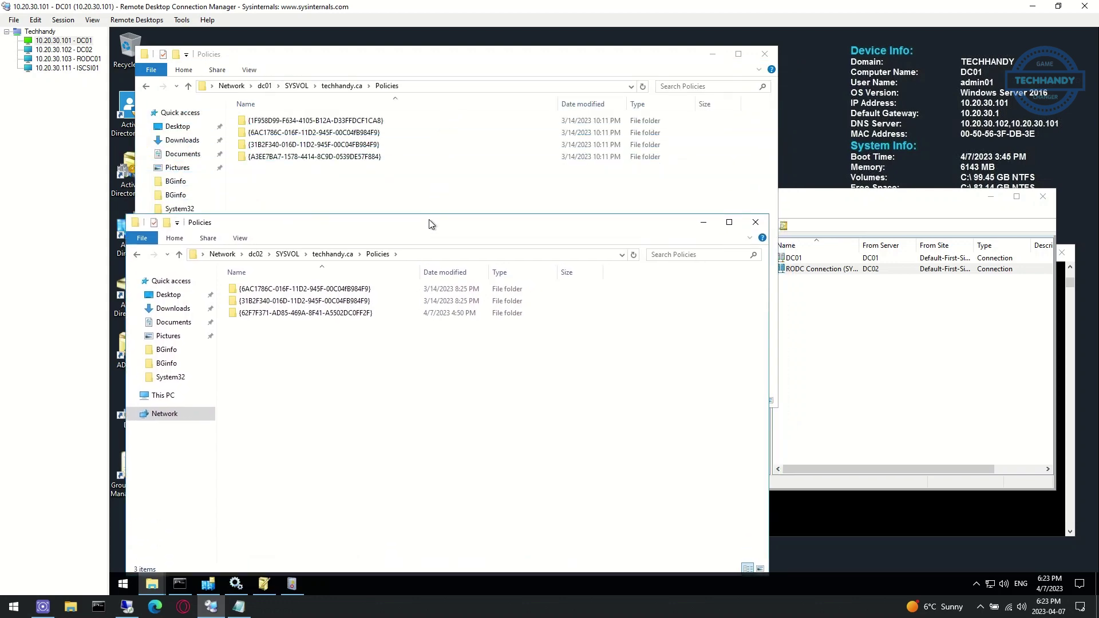
Restart the Netlogon service on DC01
{"action": "left_click", "coordinate": [236, 584]}
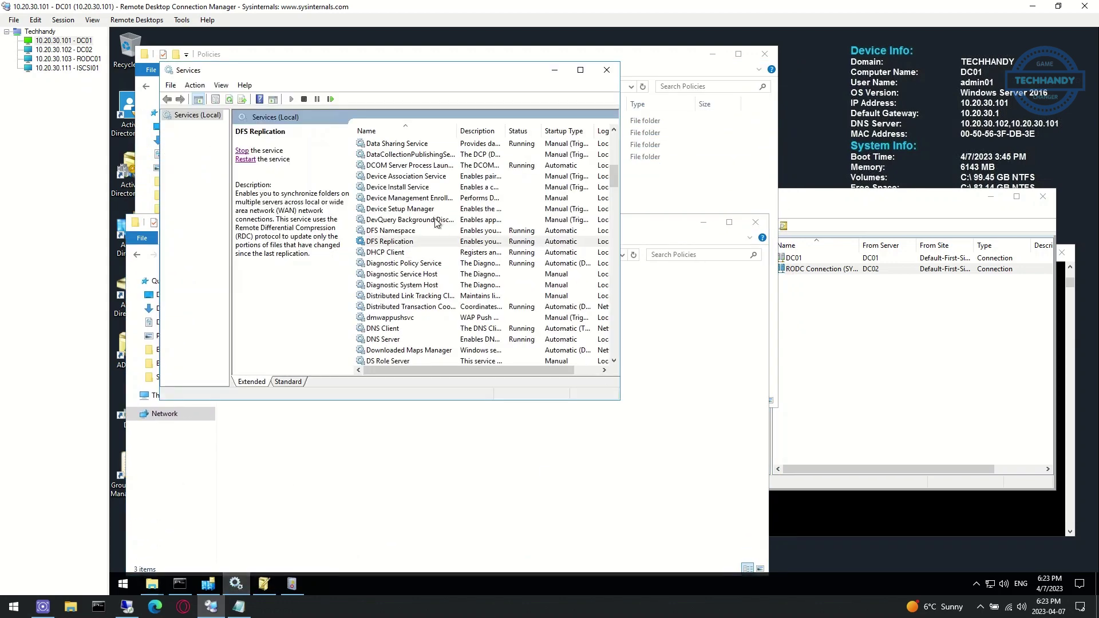
{"action": "scroll", "coordinate": [437, 222], "scroll_direction": "up", "scroll_amount": 10}
{"action": "left_click", "coordinate": [400, 253]}
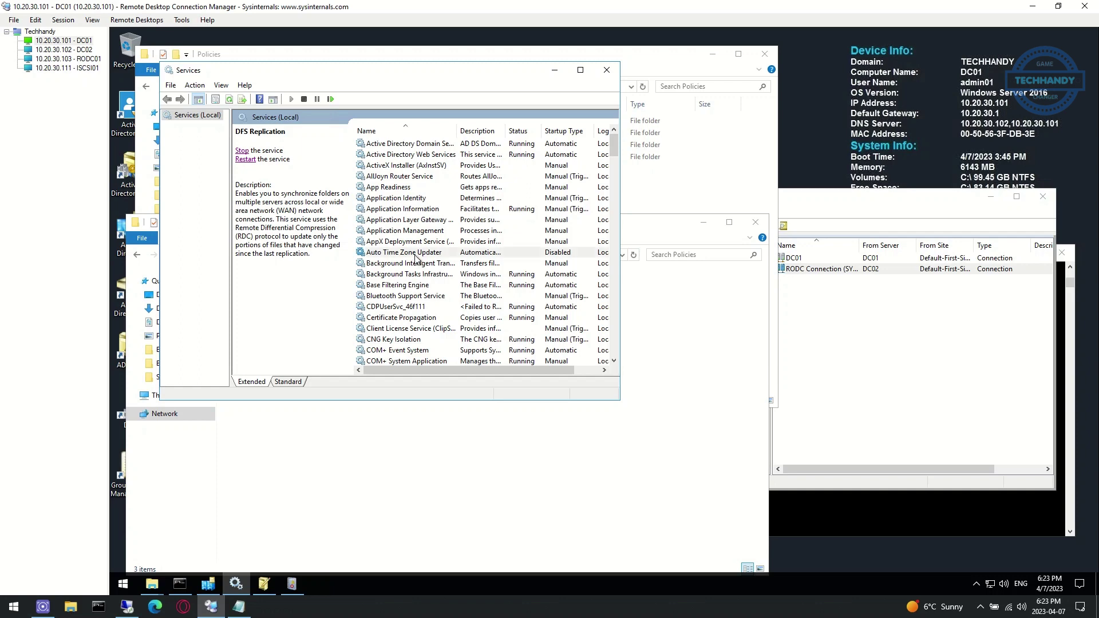
{"action": "type", "text": "netlogon"}
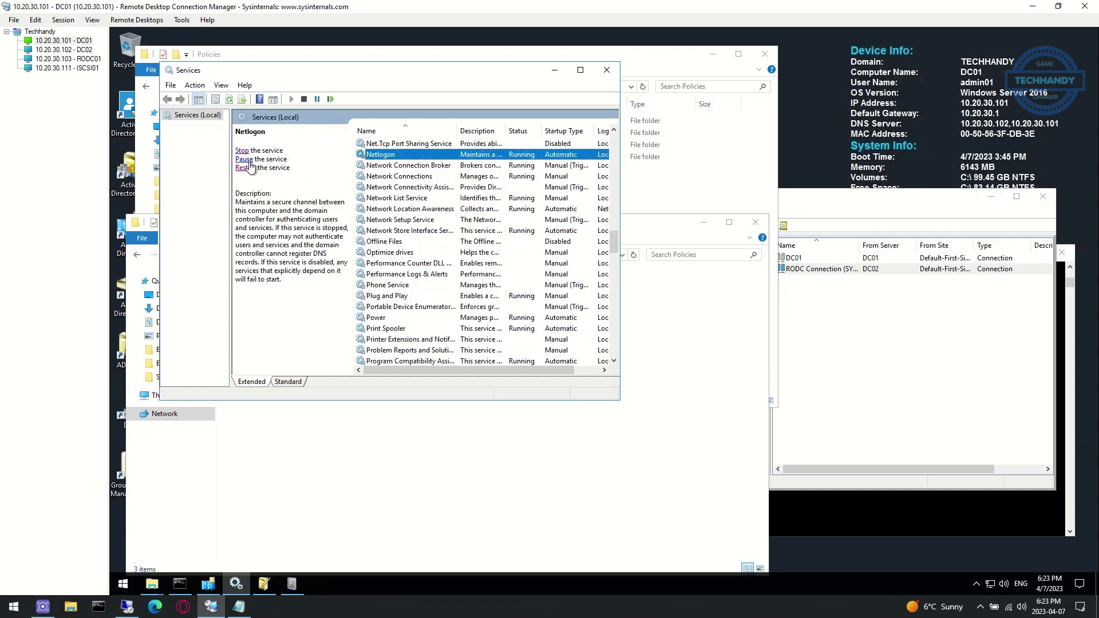
{"action": "left_click", "coordinate": [248, 167]}
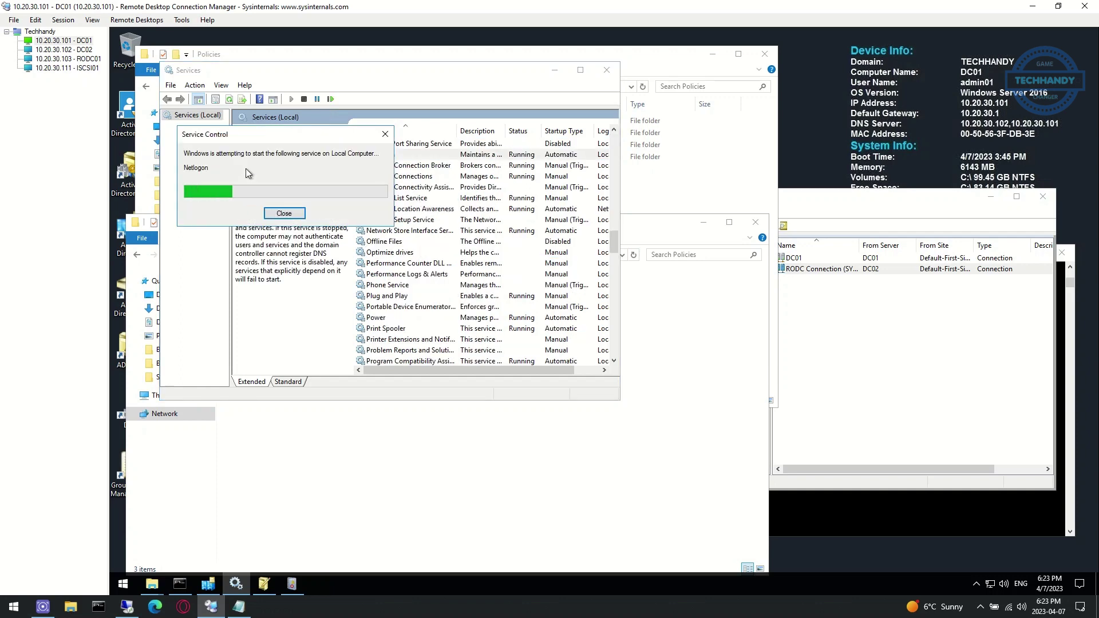
Restart the DFS Replication service on DC01
{"action": "scroll", "coordinate": [404, 312], "scroll_direction": "down", "scroll_amount": 5}
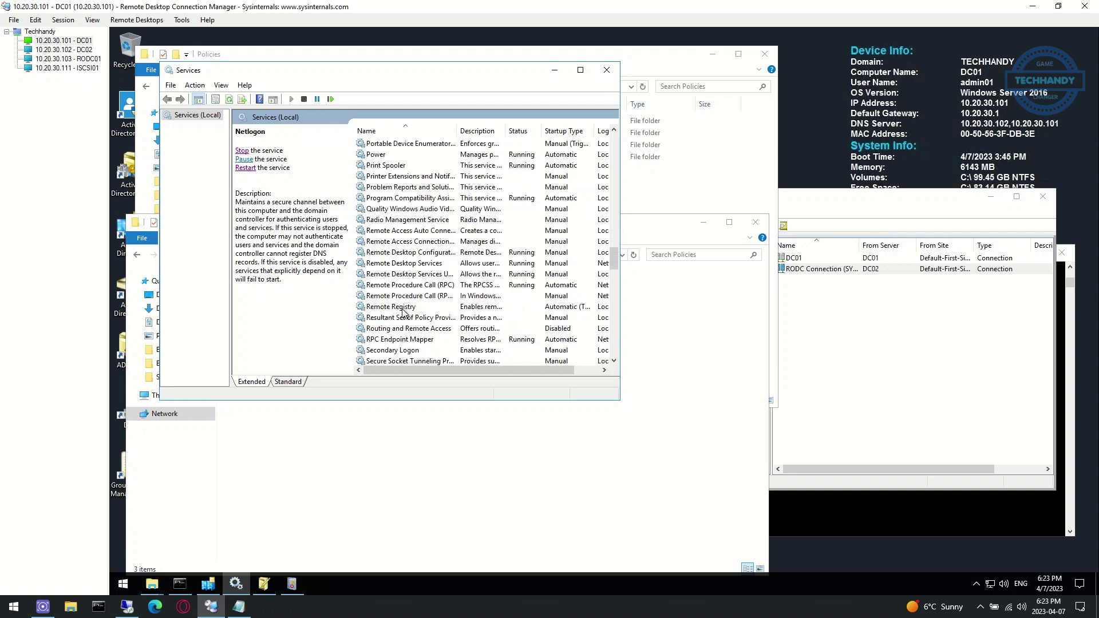
{"action": "left_click", "coordinate": [404, 309]}
{"action": "key", "text": "d"}
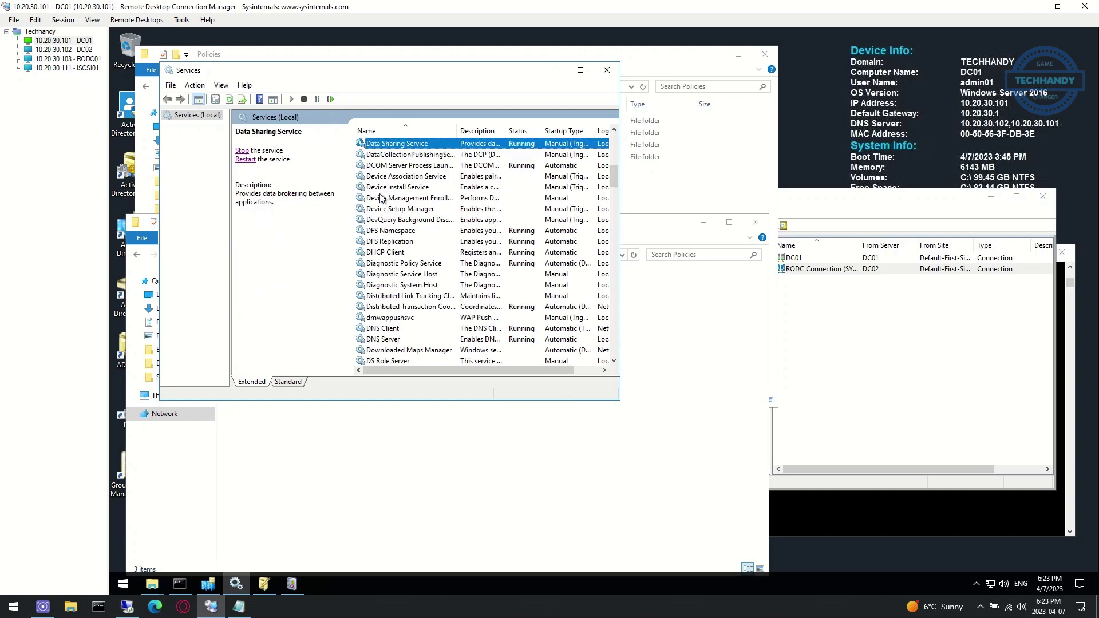
{"action": "left_click", "coordinate": [400, 242]}
{"action": "left_click", "coordinate": [246, 159]}
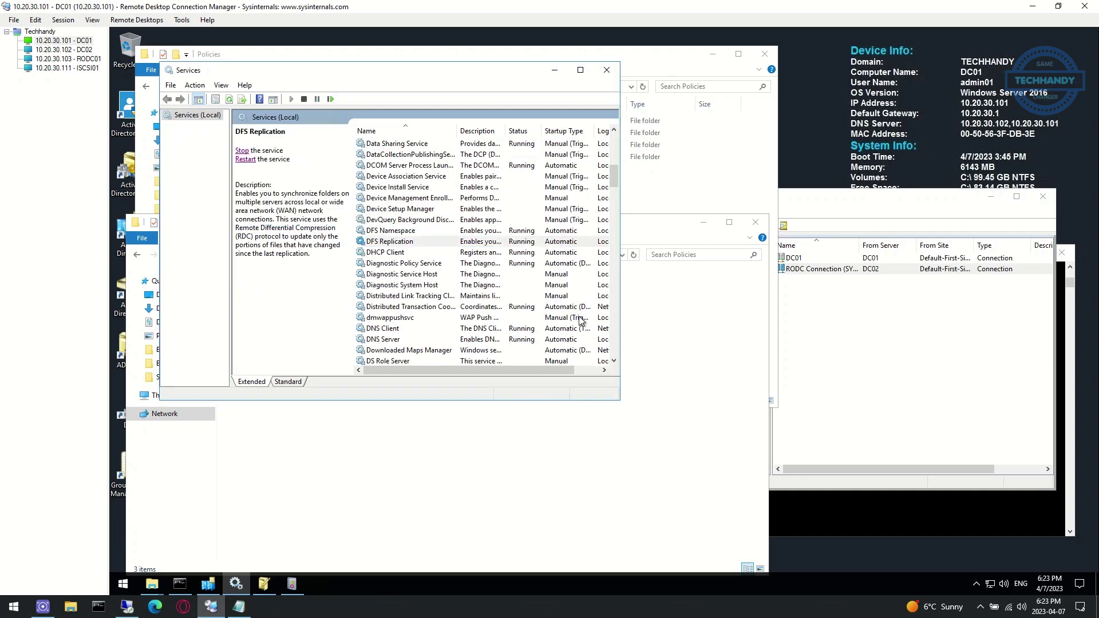
{"action": "left_click", "coordinate": [63, 49]}
Restart the Netlogon service on DC02
{"action": "left_click", "coordinate": [392, 187]}
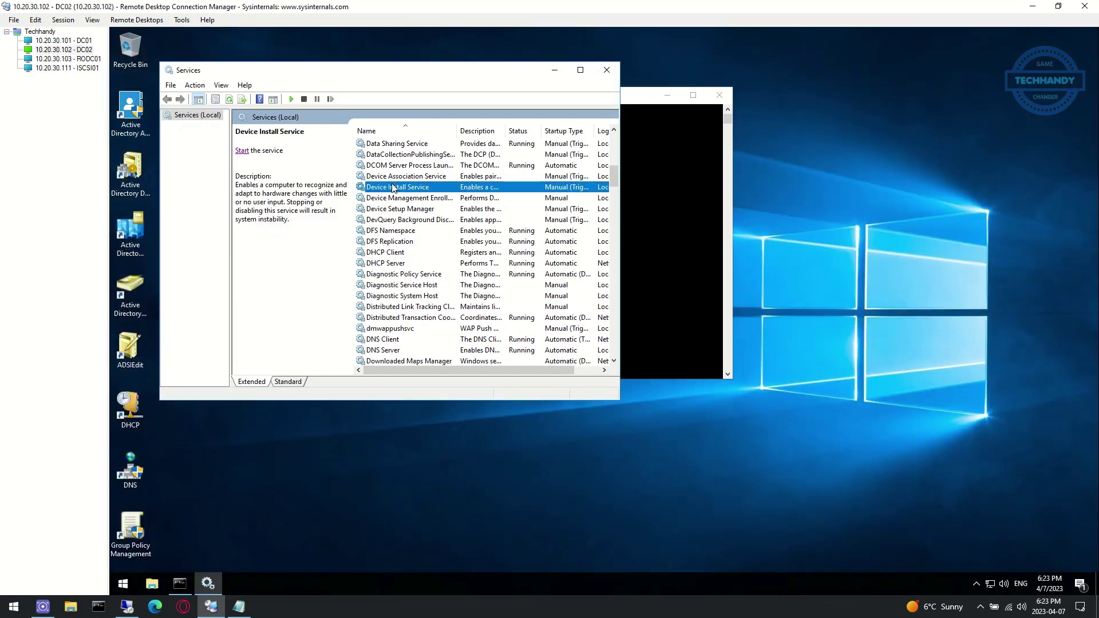
{"action": "key", "text": "n"}
{"action": "left_click", "coordinate": [384, 156]}
{"action": "left_click", "coordinate": [246, 168]}
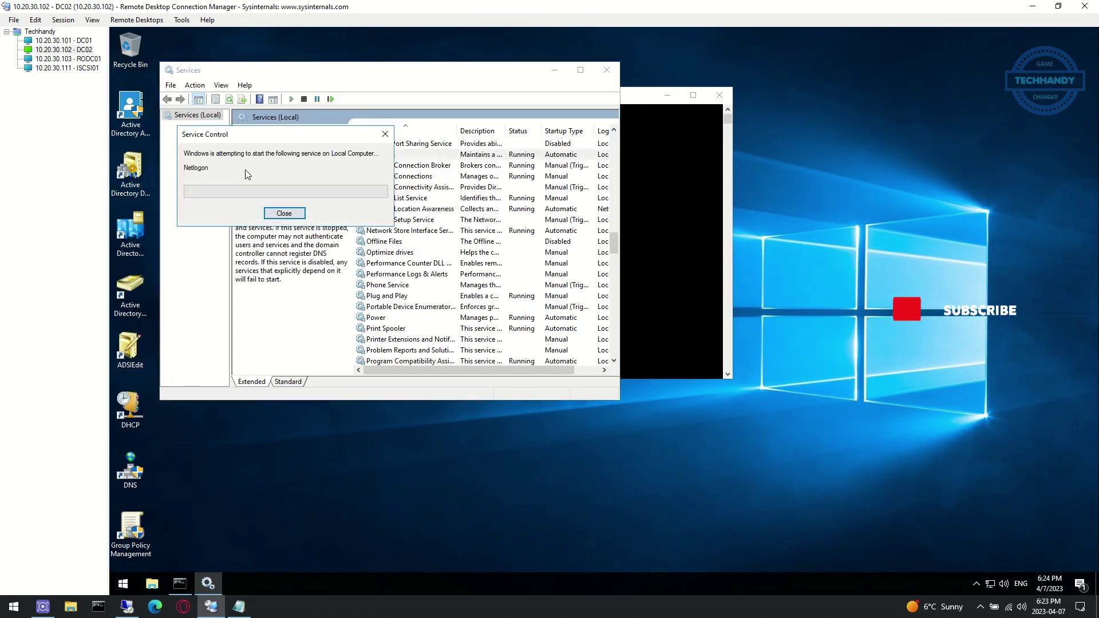
Restart the DFS Replication service on DC02
{"action": "left_click", "coordinate": [424, 198]}
{"action": "key", "text": "d"}
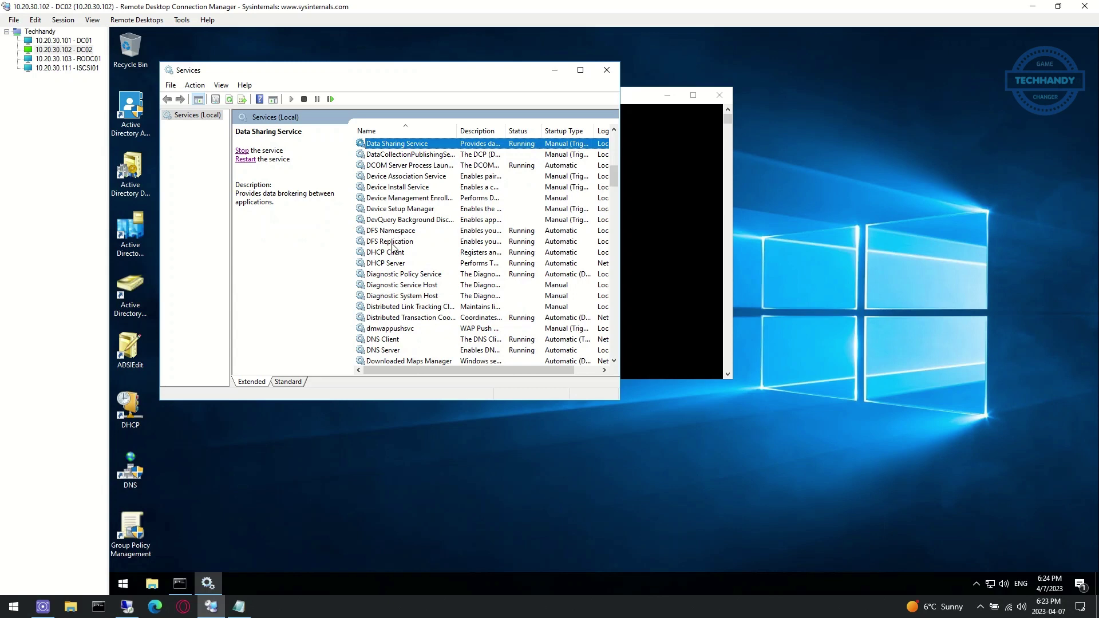
{"action": "double_click", "coordinate": [393, 243]}
{"action": "left_click", "coordinate": [388, 353]}
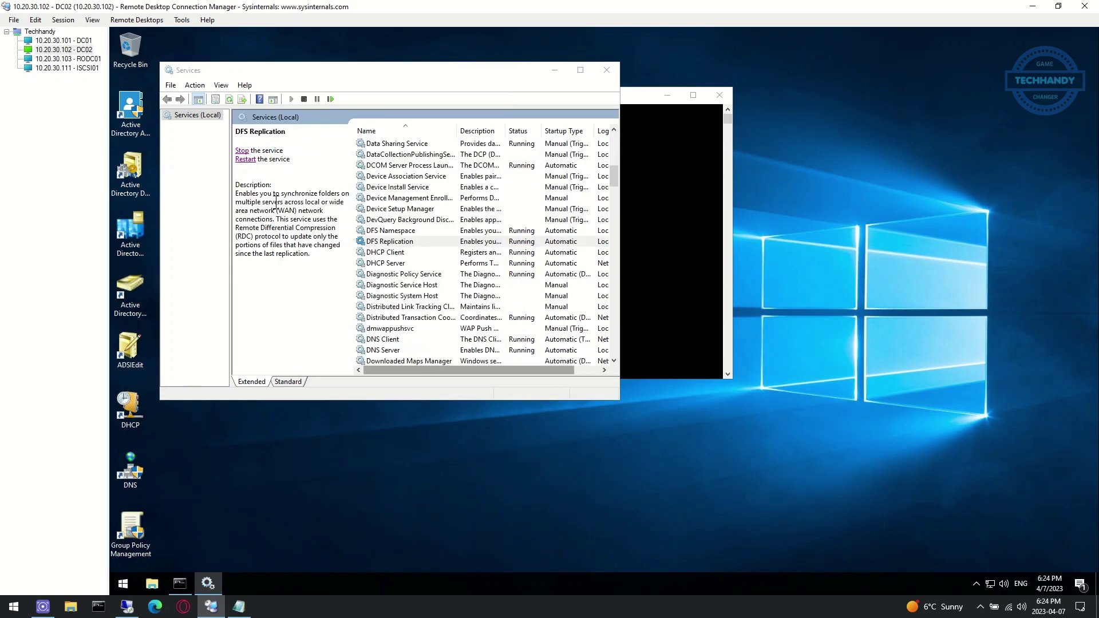
{"action": "left_click", "coordinate": [251, 160]}
{"action": "left_click", "coordinate": [69, 59]}
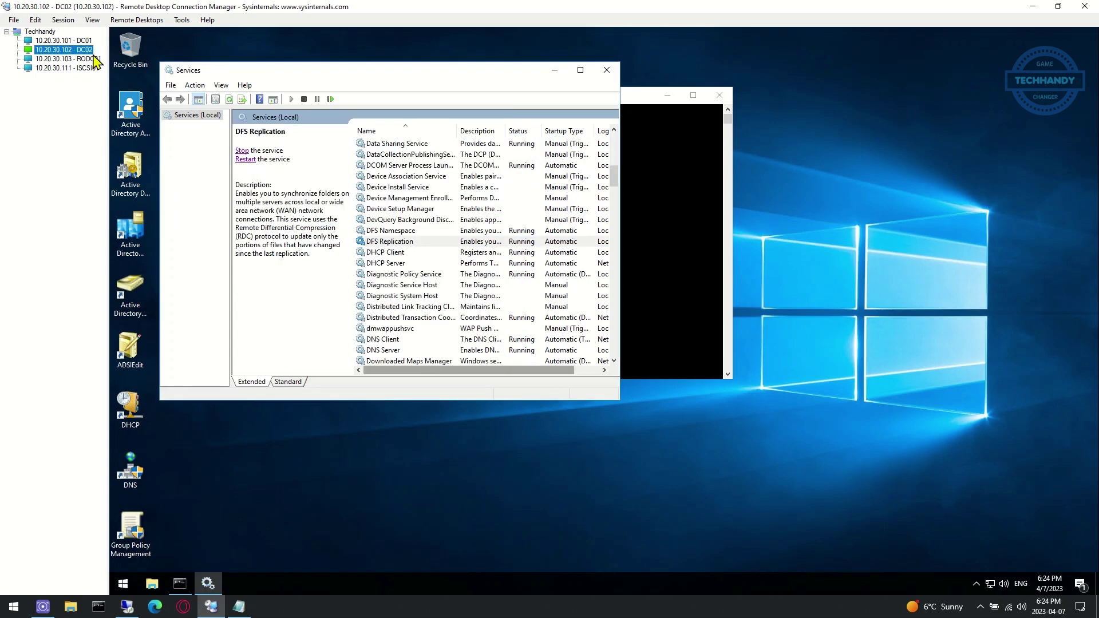
Restart the Netlogon service on RODC01
{"action": "left_click", "coordinate": [412, 221]}
{"action": "key", "text": "n"}
{"action": "key", "text": "n"}
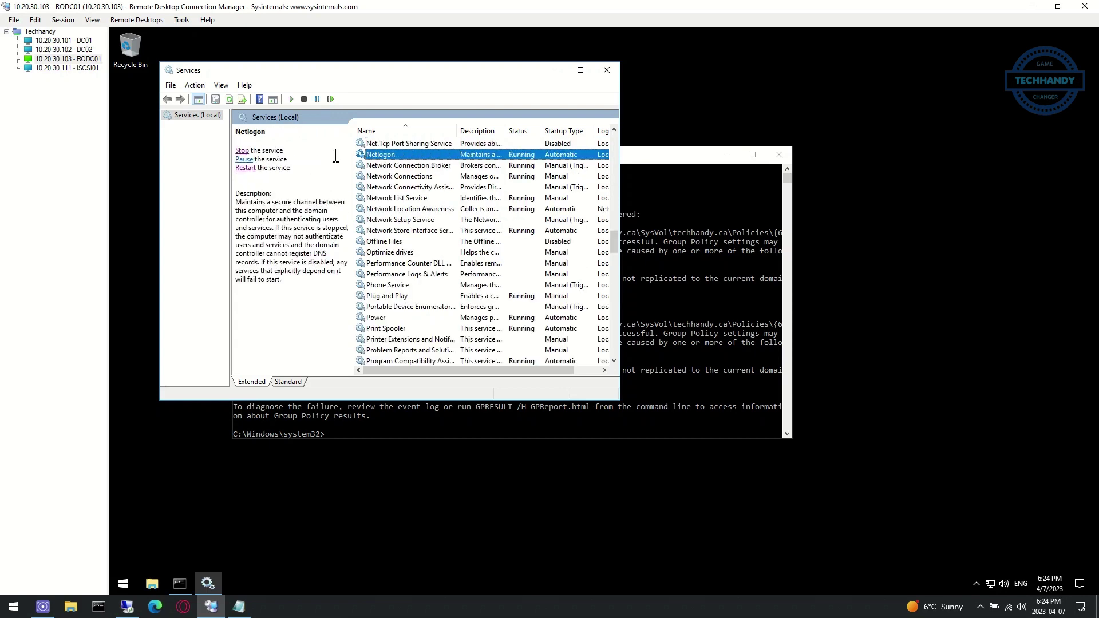
{"action": "left_click", "coordinate": [244, 175]}
Restart the DFS Replication service on RODC01
{"action": "left_click", "coordinate": [433, 260]}
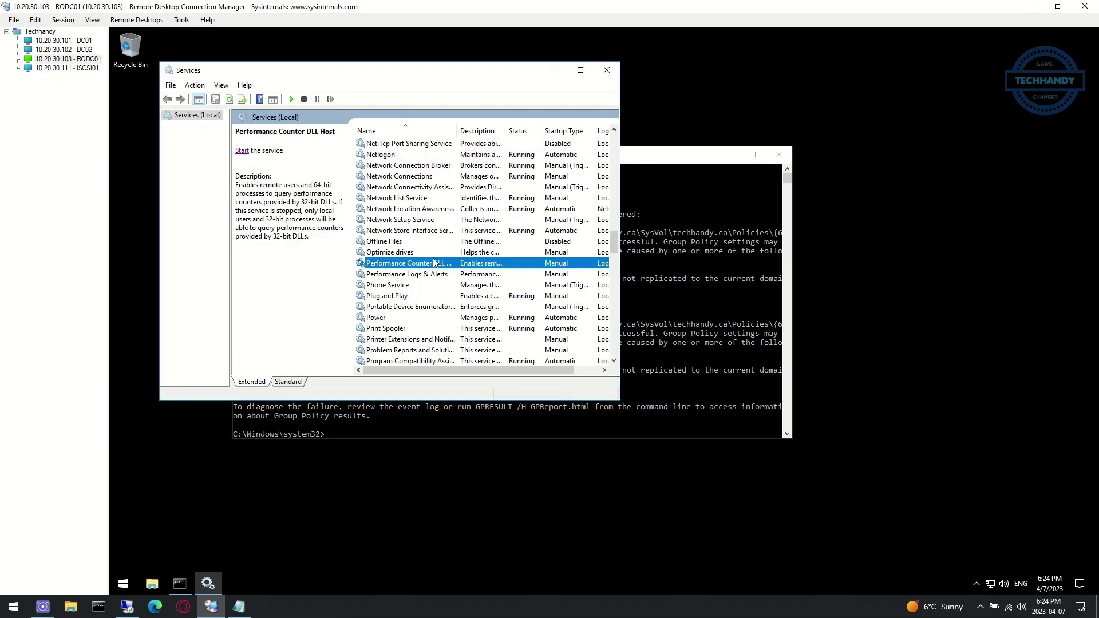
{"action": "key", "text": "d"}
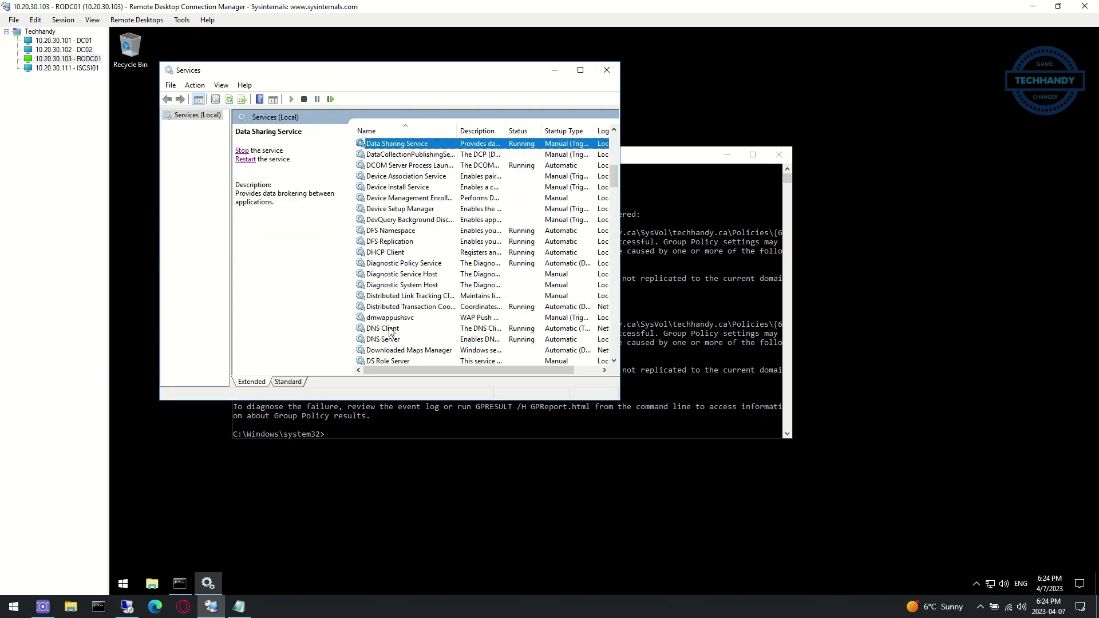
{"action": "left_click", "coordinate": [396, 243]}
{"action": "left_click", "coordinate": [246, 160]}
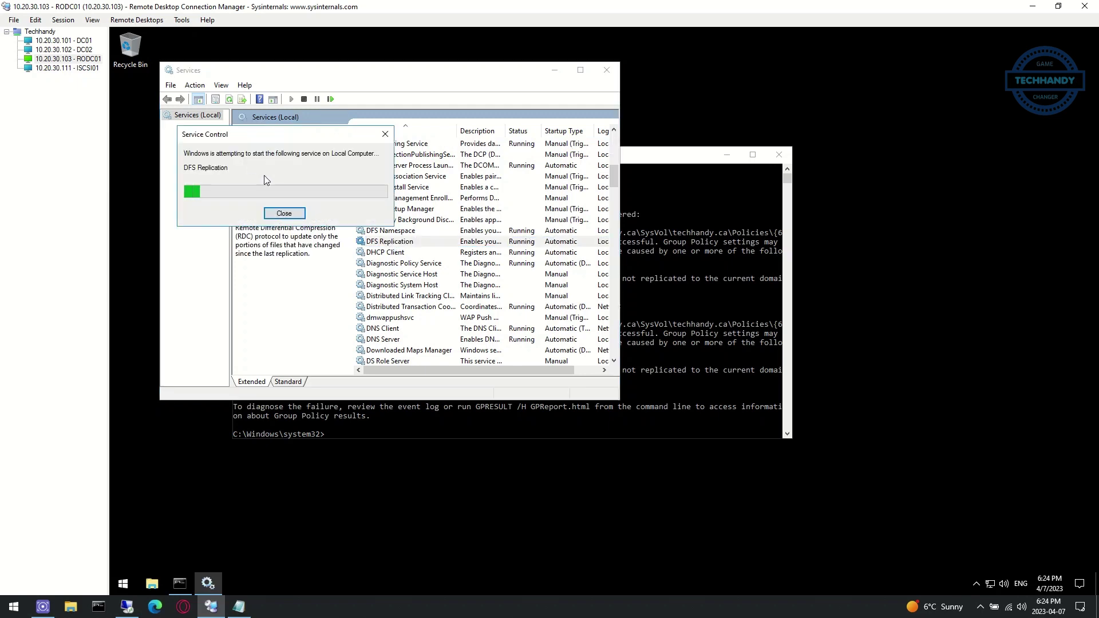
{"action": "left_click", "coordinate": [83, 41]}
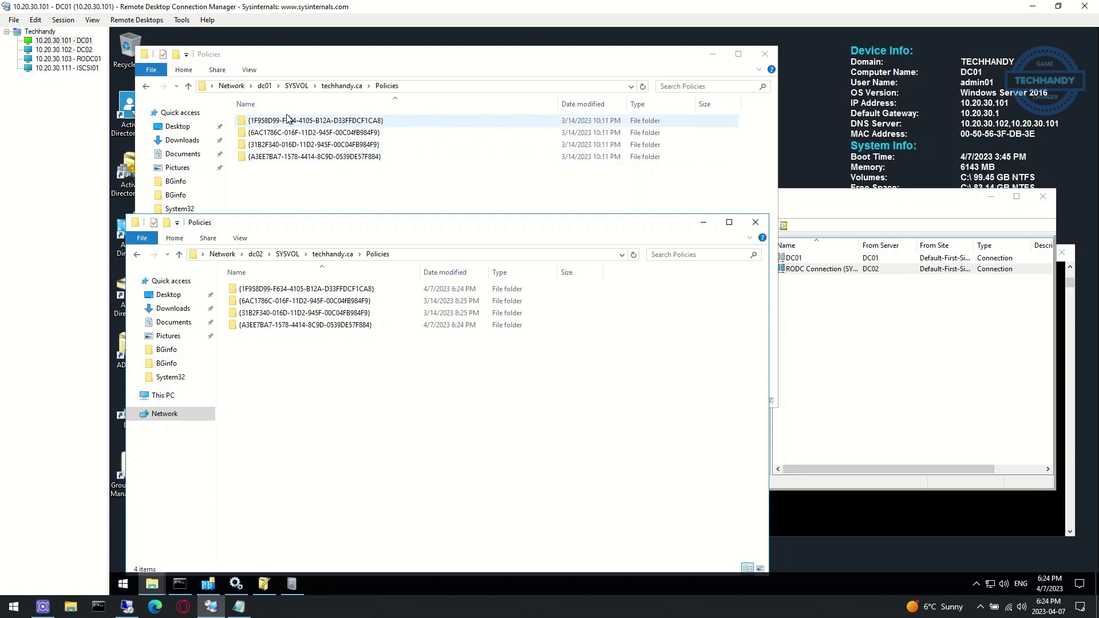
Sort dc02's Policies folders by Date modified so the newest appear first
{"action": "left_click", "coordinate": [449, 273]}
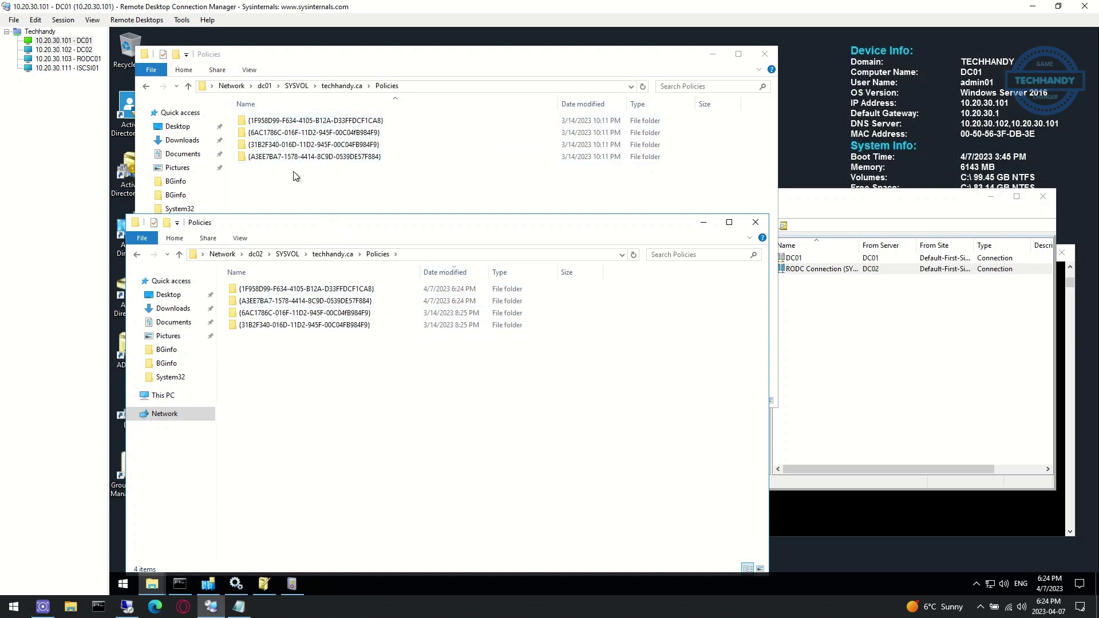